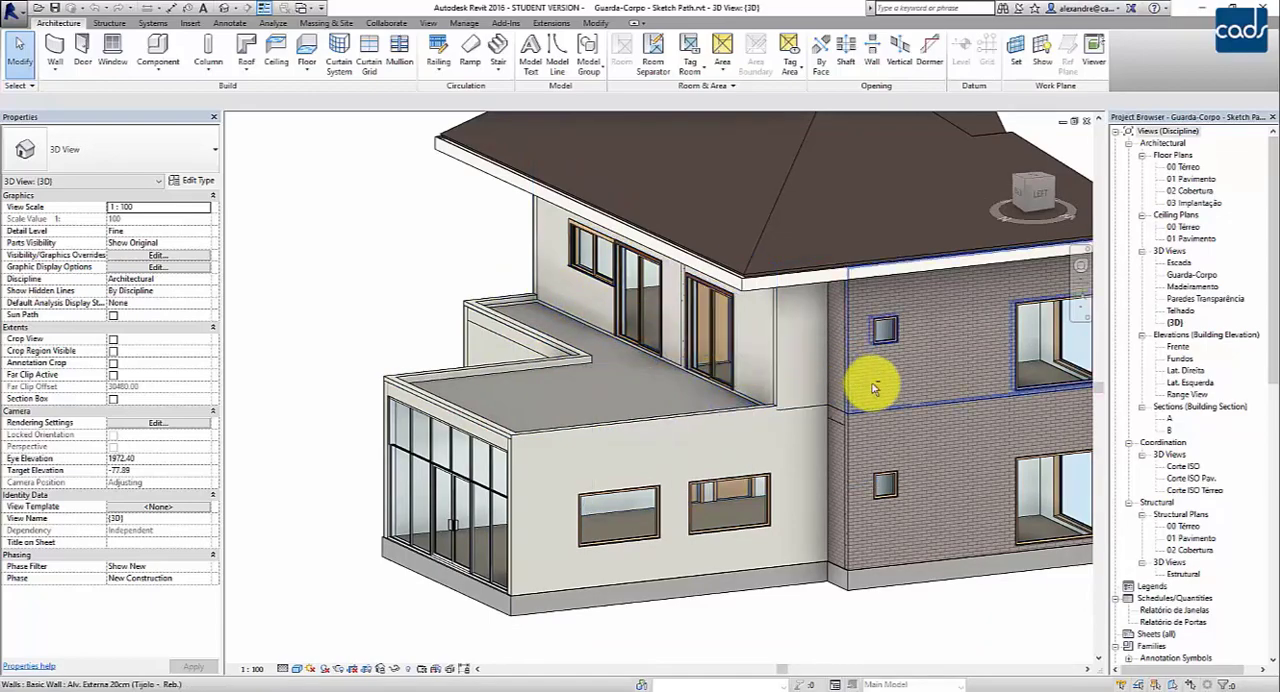
- Examine the house model from the side, front and garage, looking at the terrace, interior landing and balcony edges without guardrails
shift+middle_drag(877, 377, 598, 420)
middle_drag(757, 466, 569, 471)
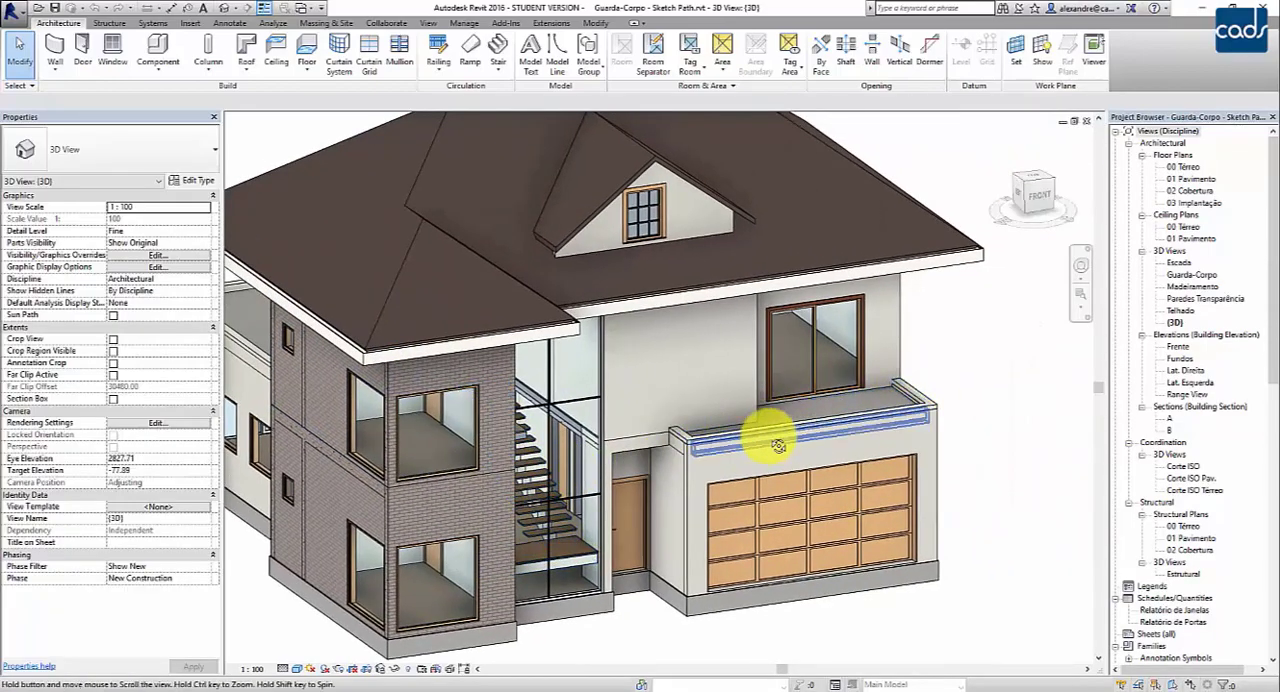
shift+middle_drag(849, 434, 682, 438)
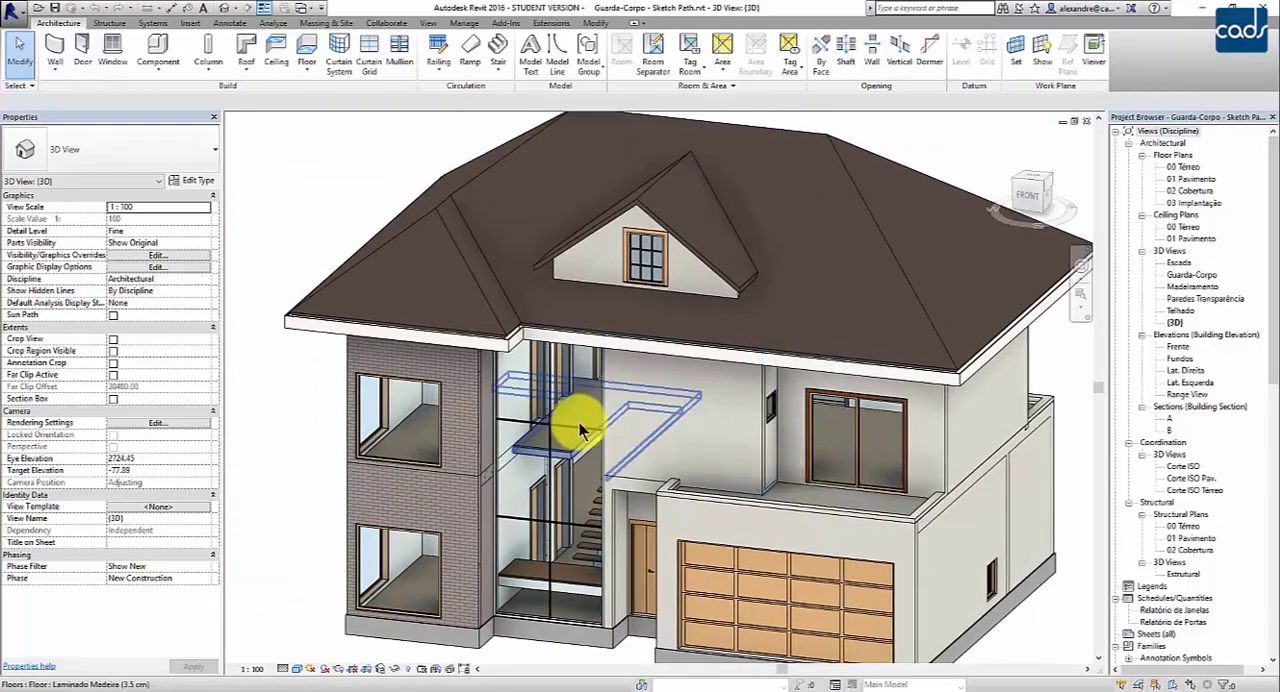
scroll(579, 422, up, 5)
mouse_move(489, 472)
shift+middle_down()
mouse_move(514, 560)
mouse_move(543, 571)
mouse_move(494, 471)
shift+middle_up()
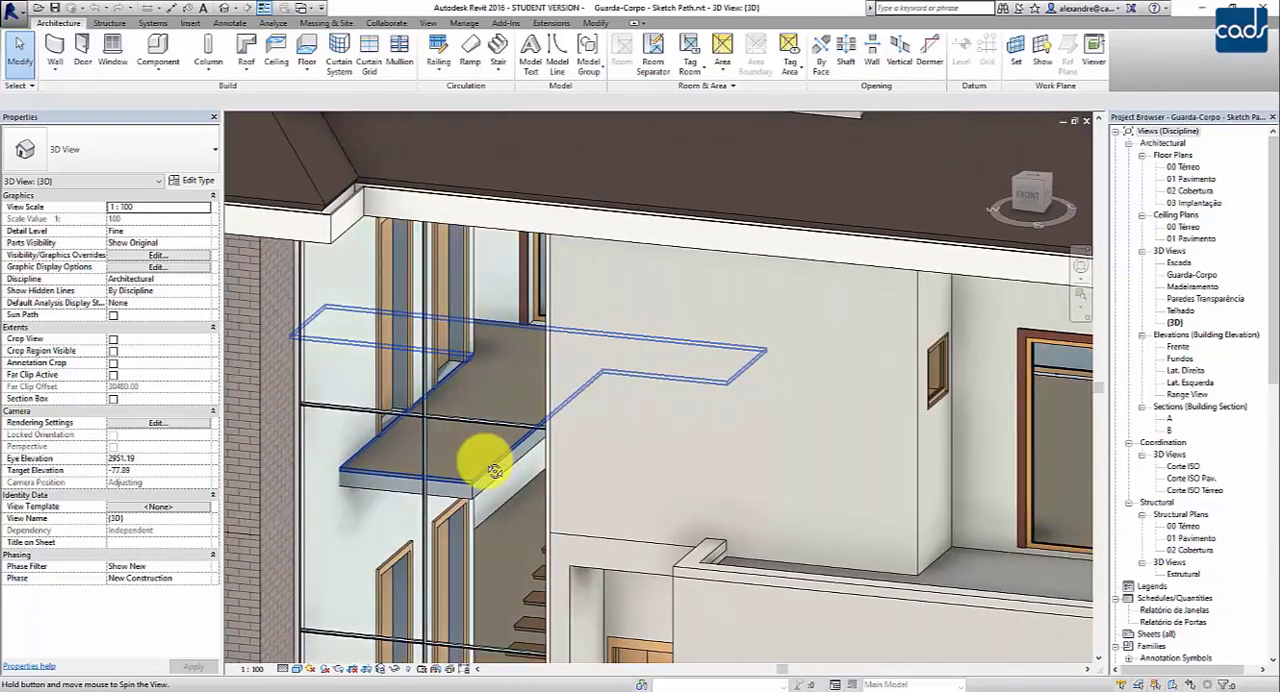
scroll(514, 551, down, 8)
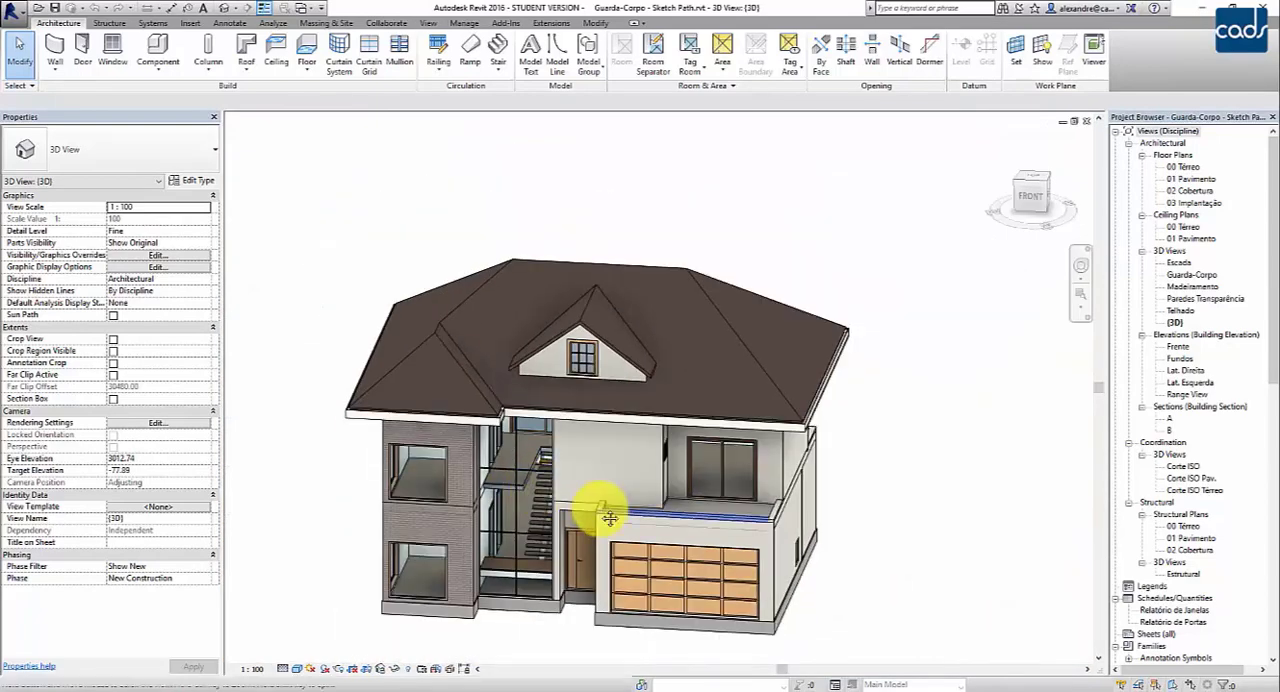
shift+middle_drag(610, 518, 568, 525)
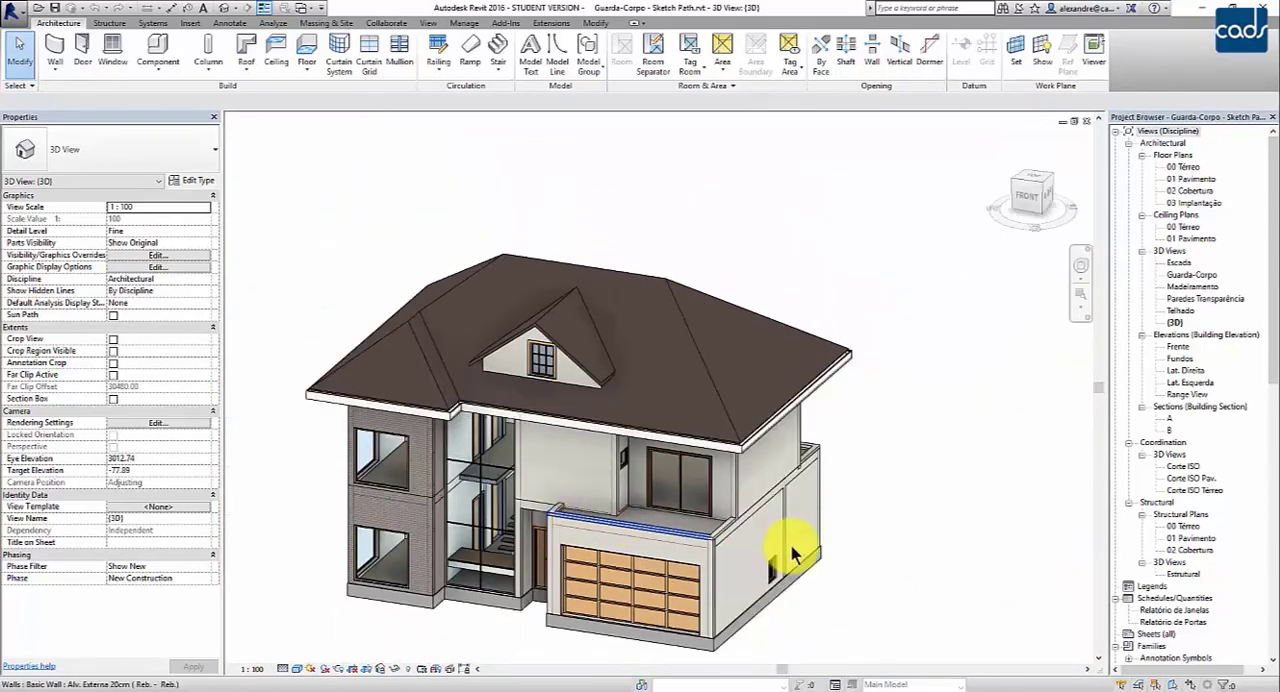
middle_drag(833, 561, 843, 508)
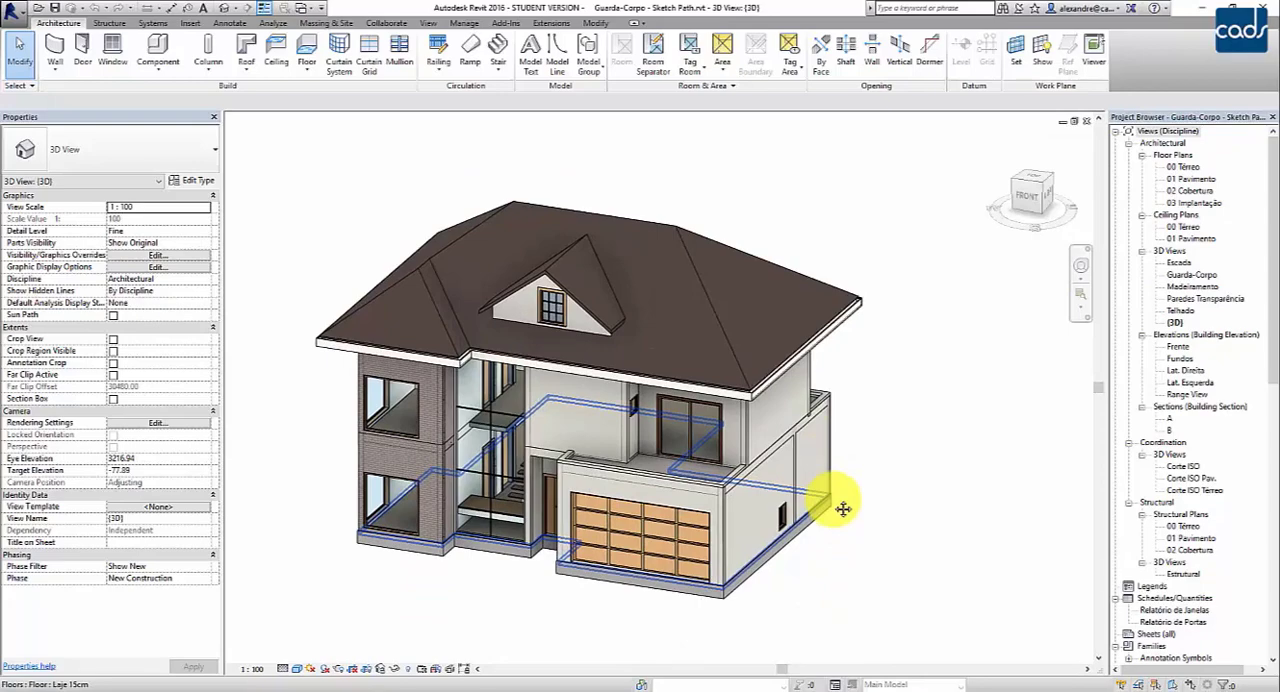
- Check the type and height properties of the low parapet wall on the balcony above the garage
scroll(766, 509, up, 5)
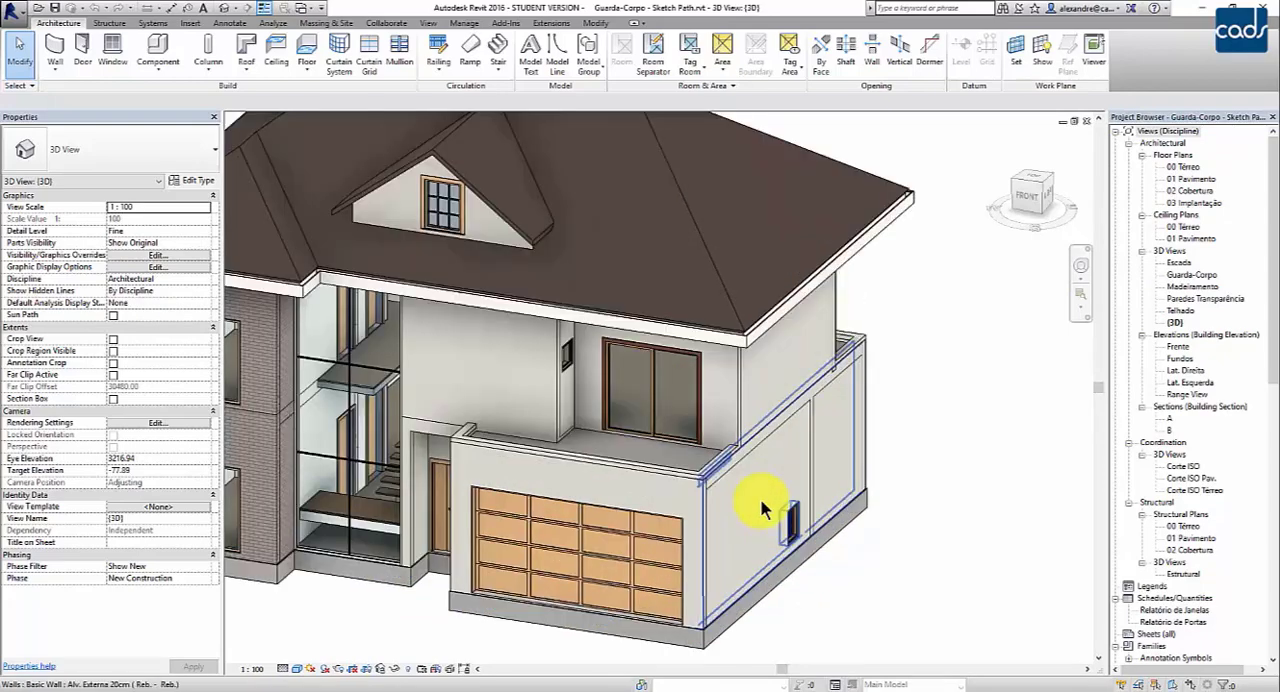
middle_drag(679, 545, 703, 534)
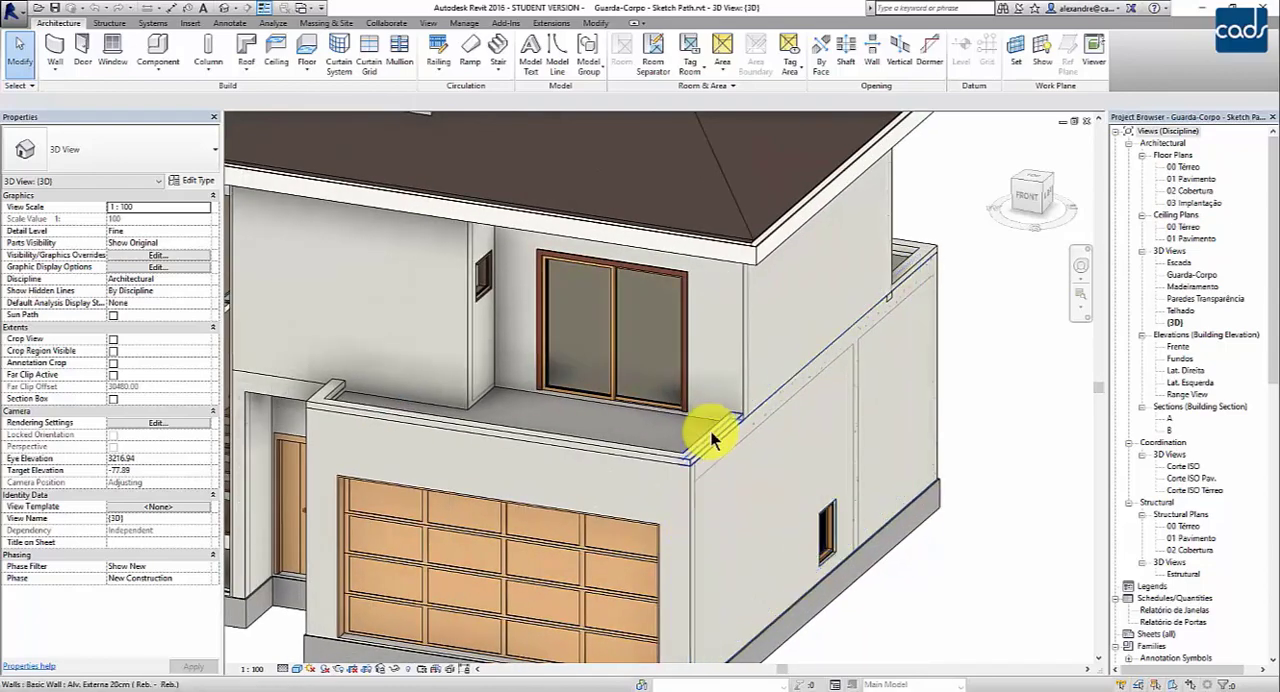
click(822, 477)
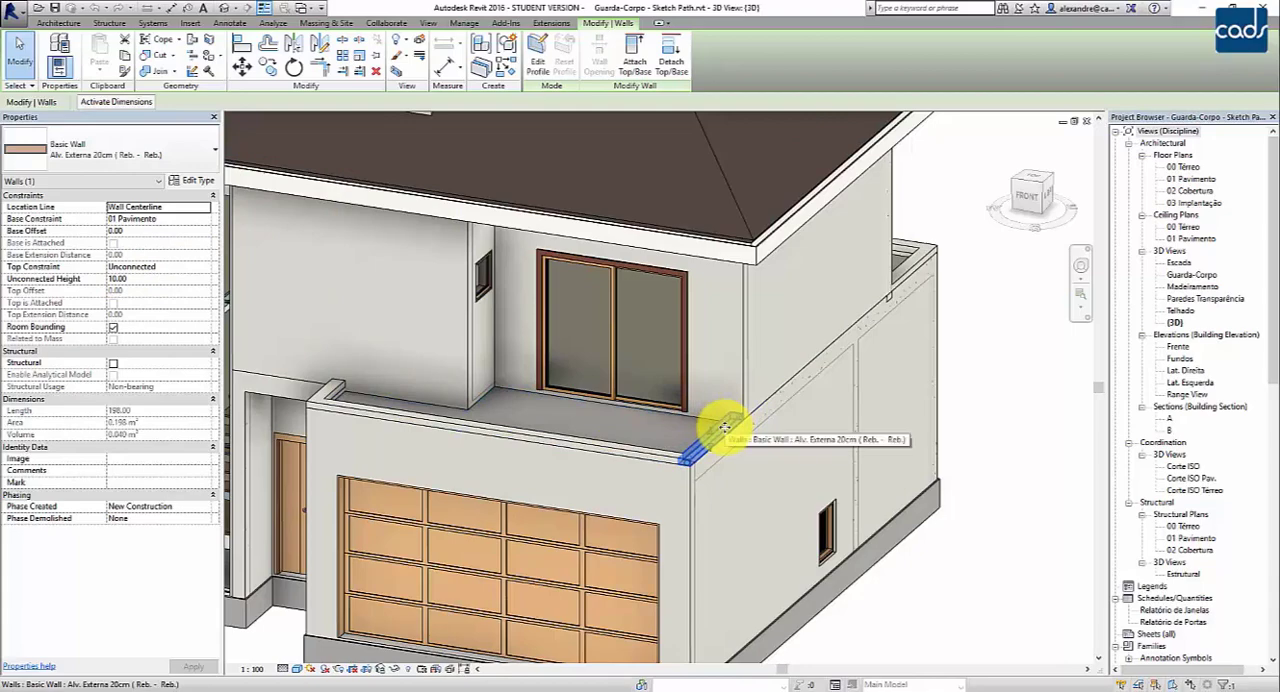
click(990, 562)
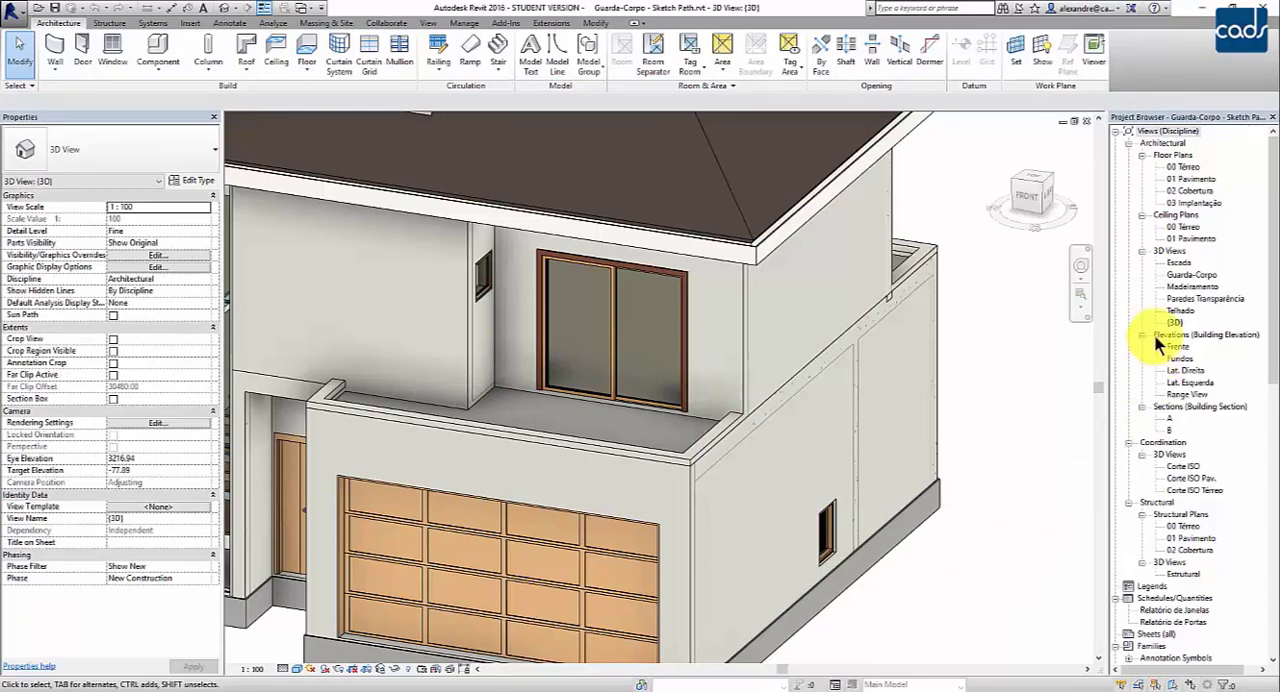
- Open the 01 Pavimento architectural floor plan with the terrace parapet walls in view
double_click(1195, 180)
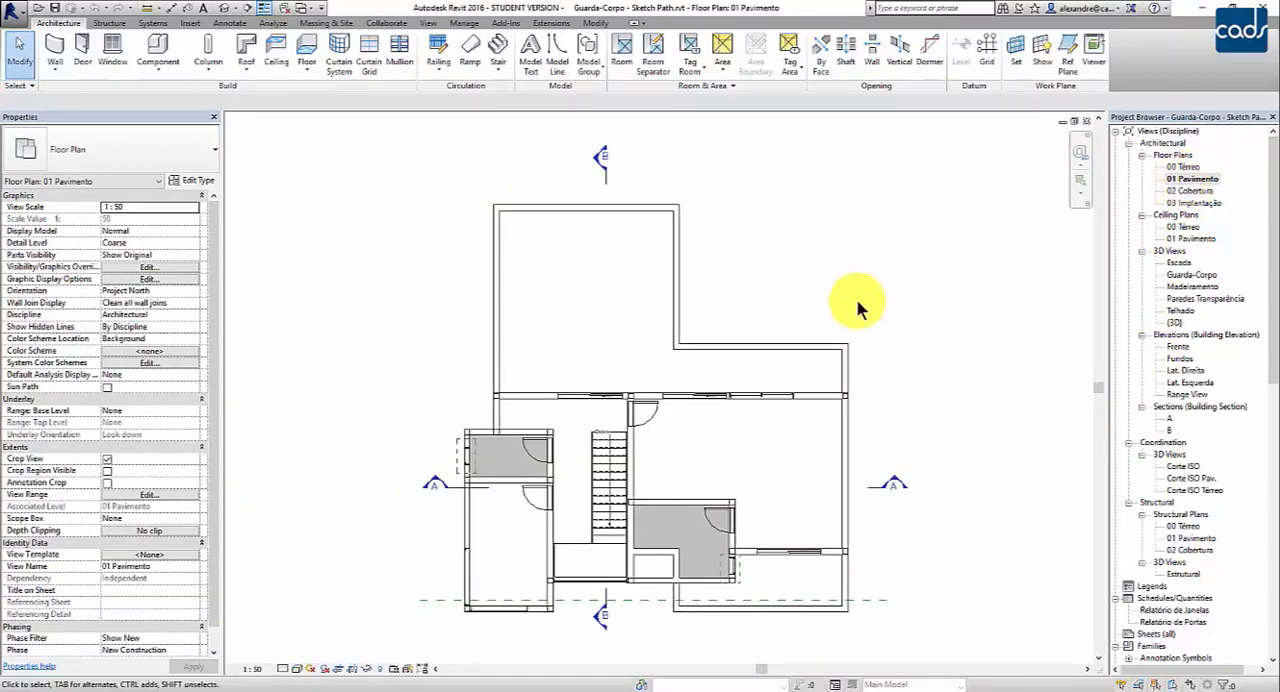
scroll(809, 277, up, 2)
scroll(390, 307, up, 2)
scroll(390, 307, down, 2)
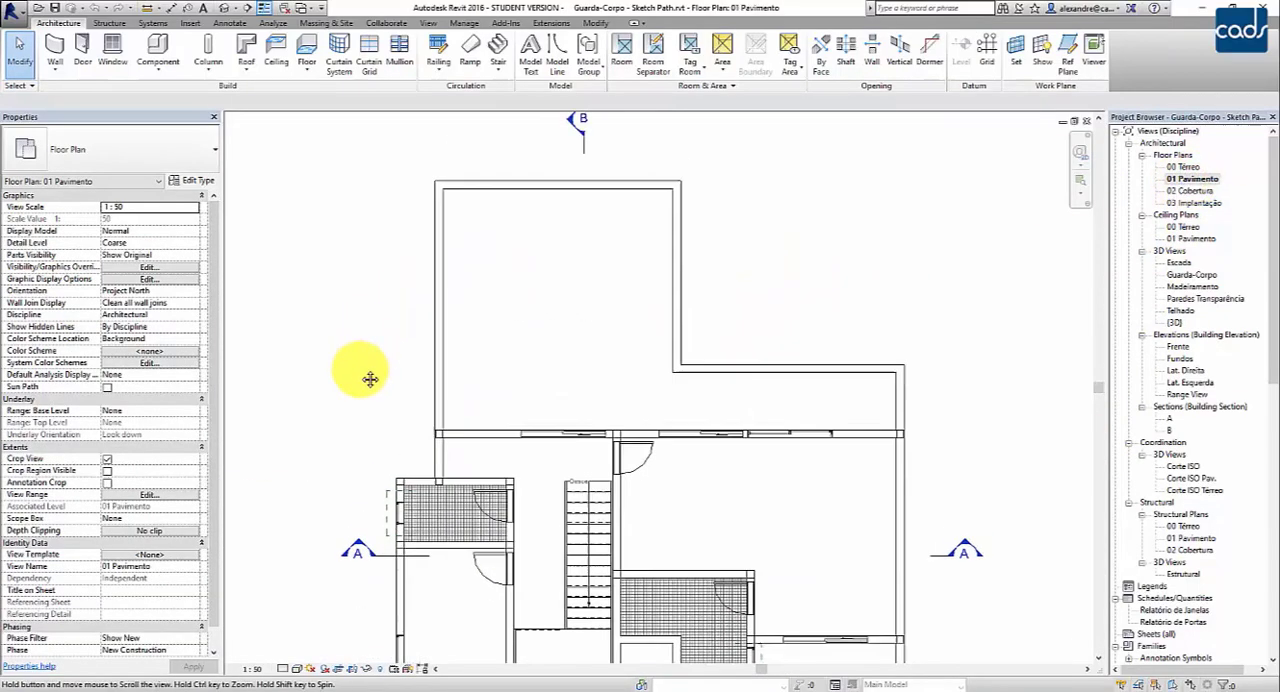
scroll(357, 372, up, 2)
scroll(355, 368, down, 2)
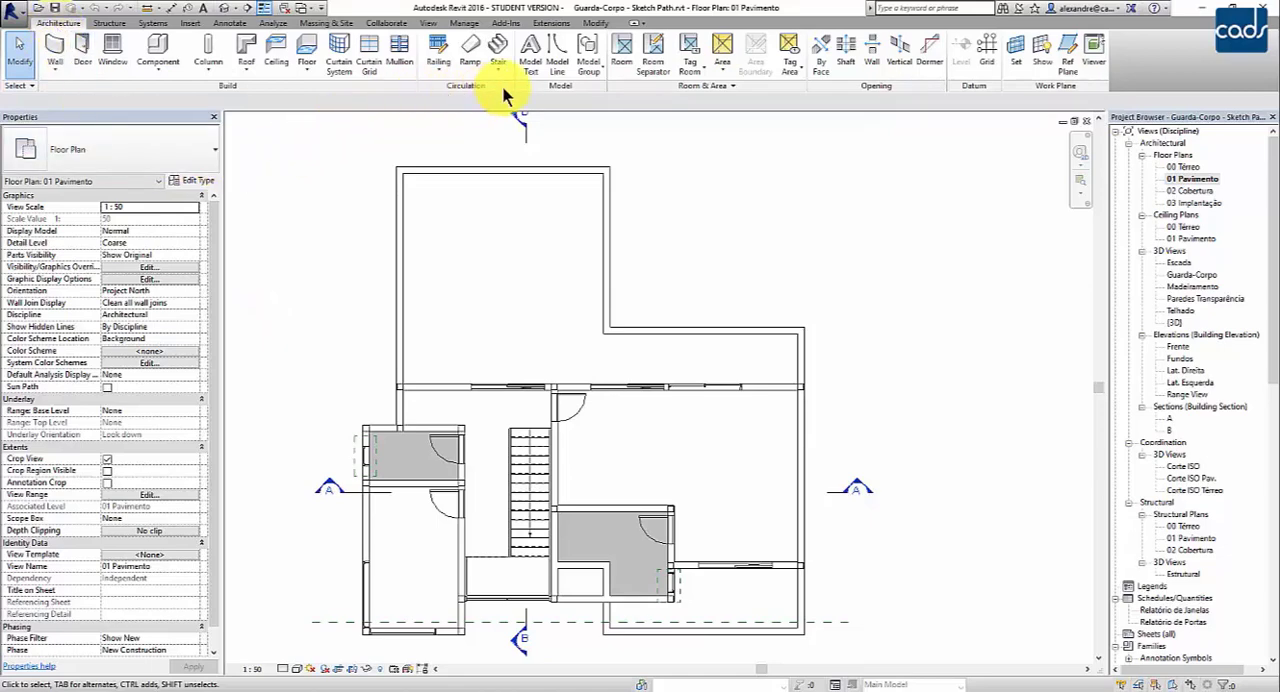
- Begin a sketched railing path with a base offset of 10 and the type Glass Panel - Bottom Fill
click(446, 74)
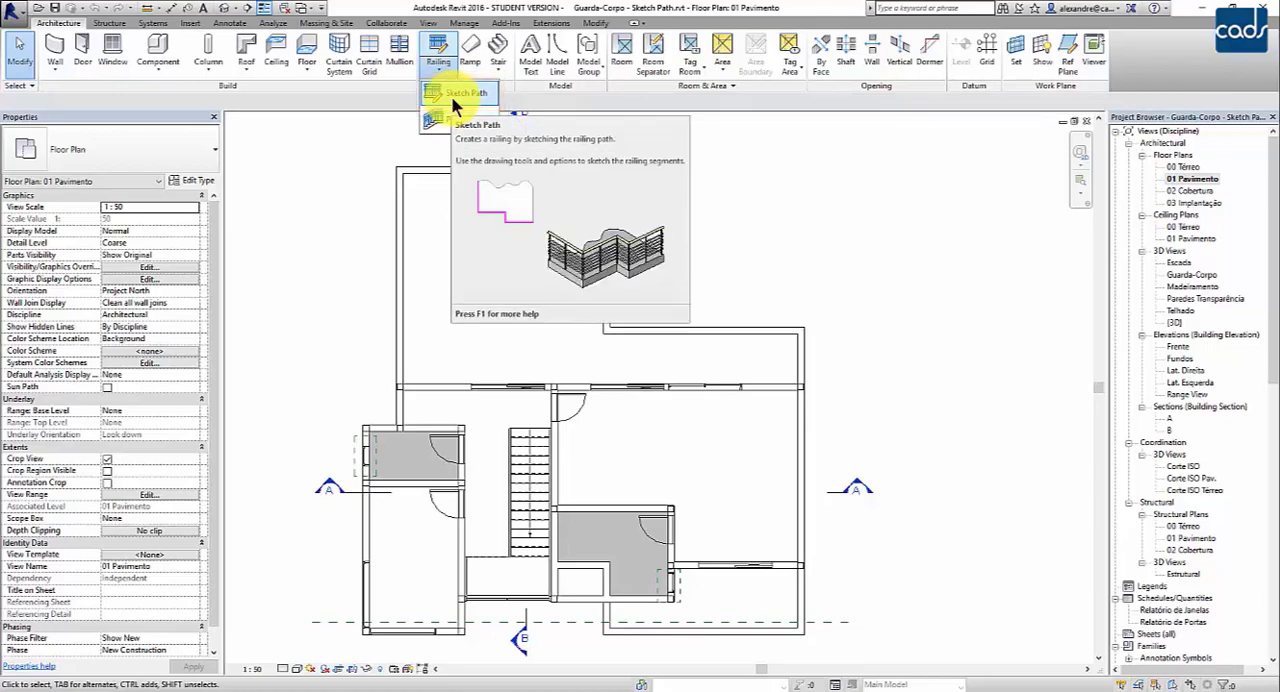
click(451, 94)
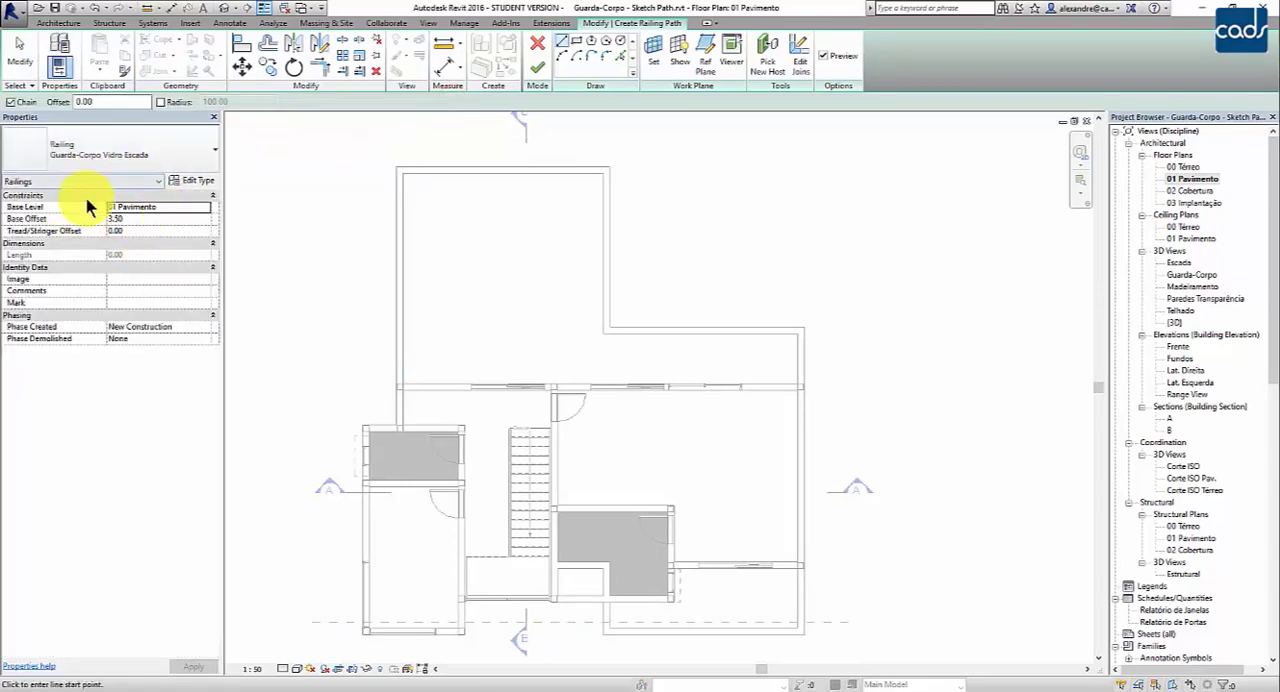
click(125, 219)
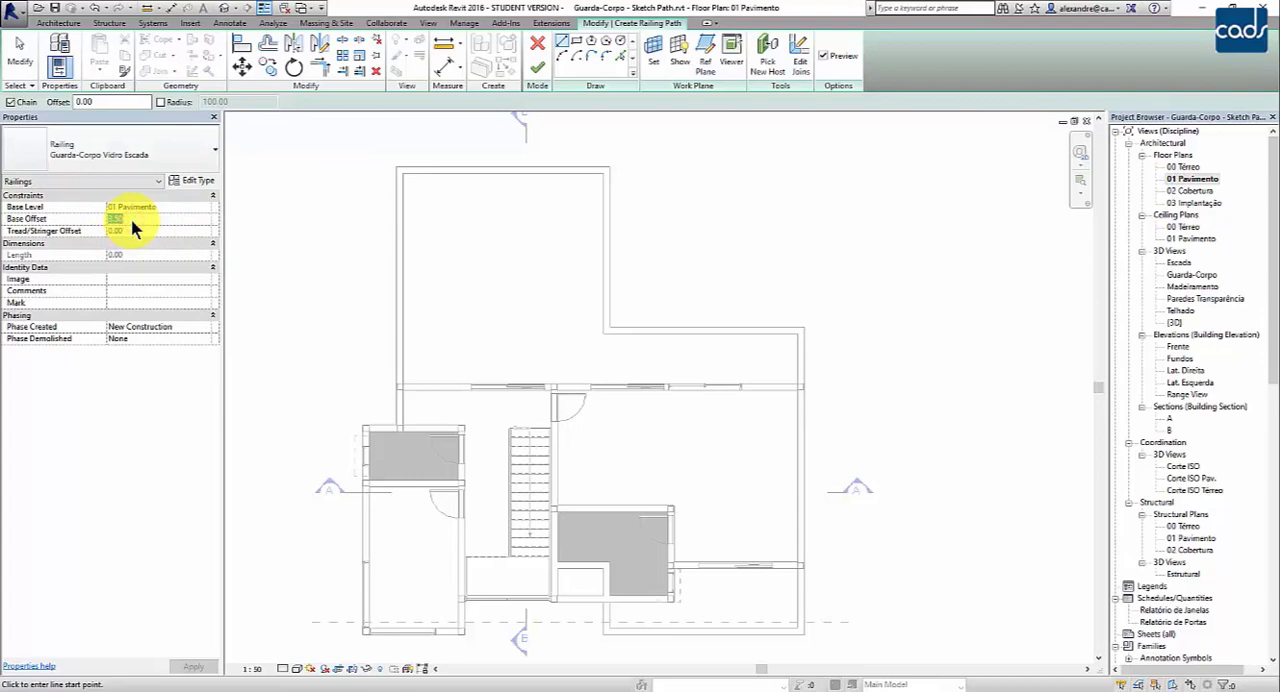
text(1)
click(190, 152)
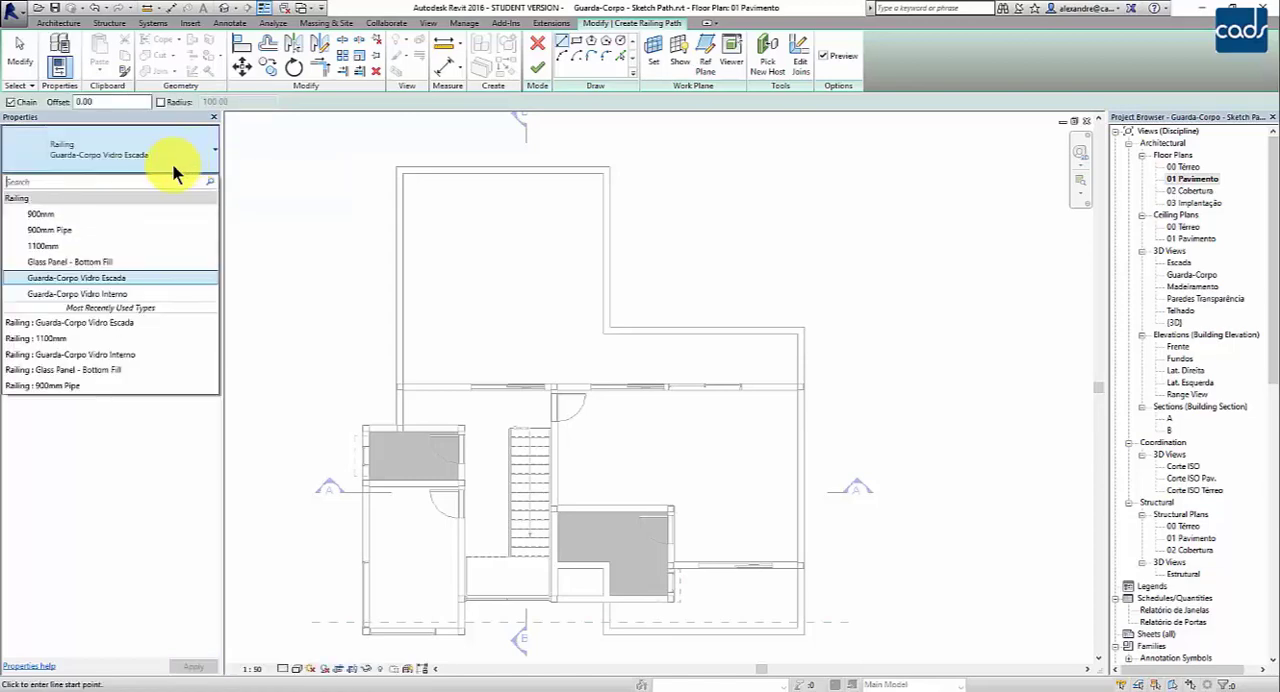
click(55, 263)
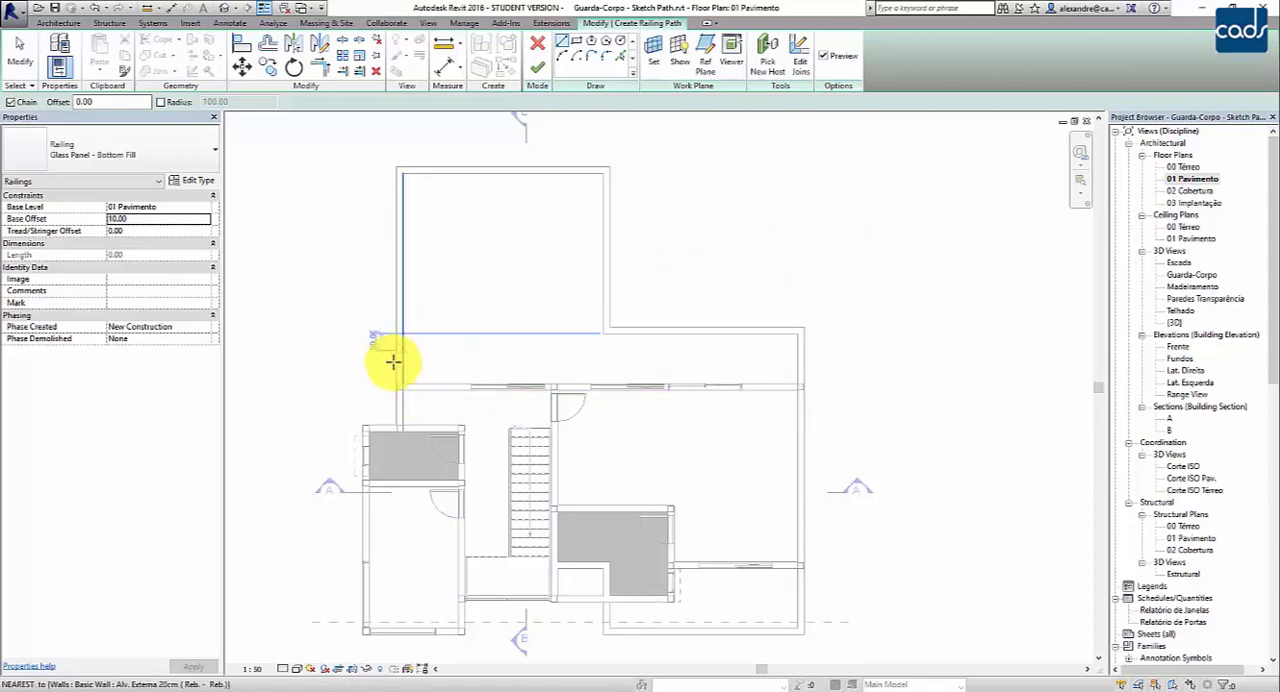
- Sketch a 640-long vertical railing segment along the terrace's left wall centreline, from the facade wall to the upper-left corner in plan
click(808, 388)
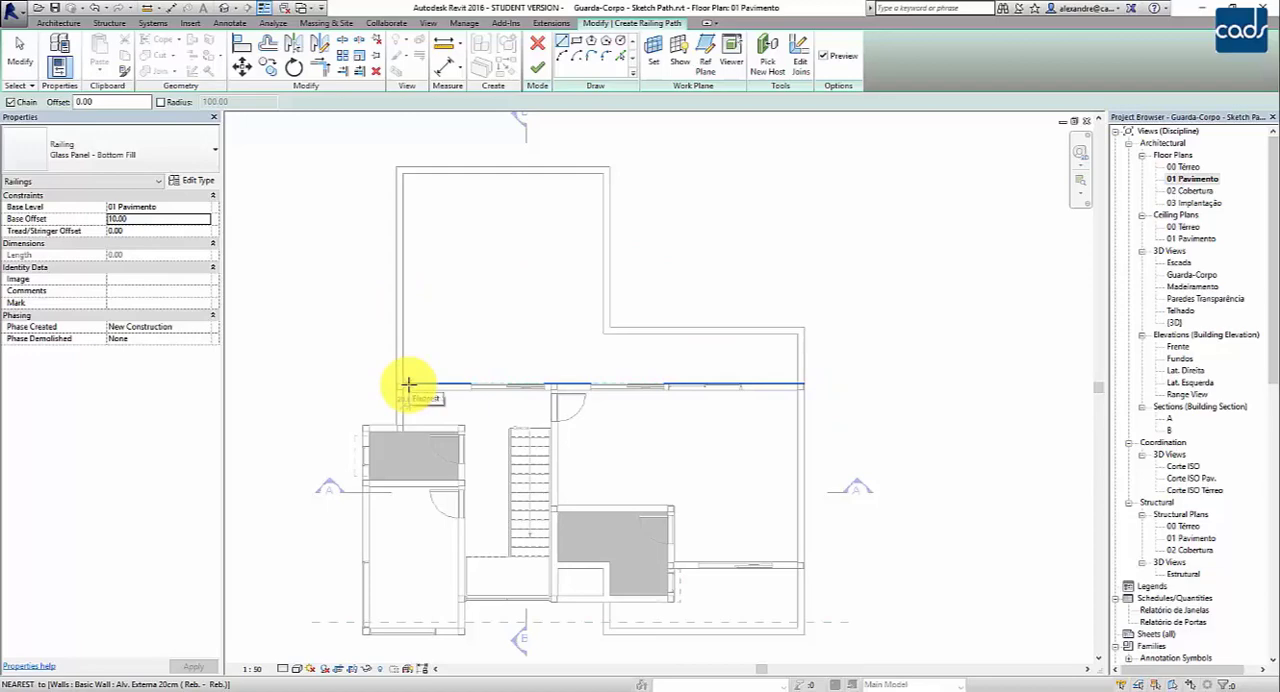
key(Escape)
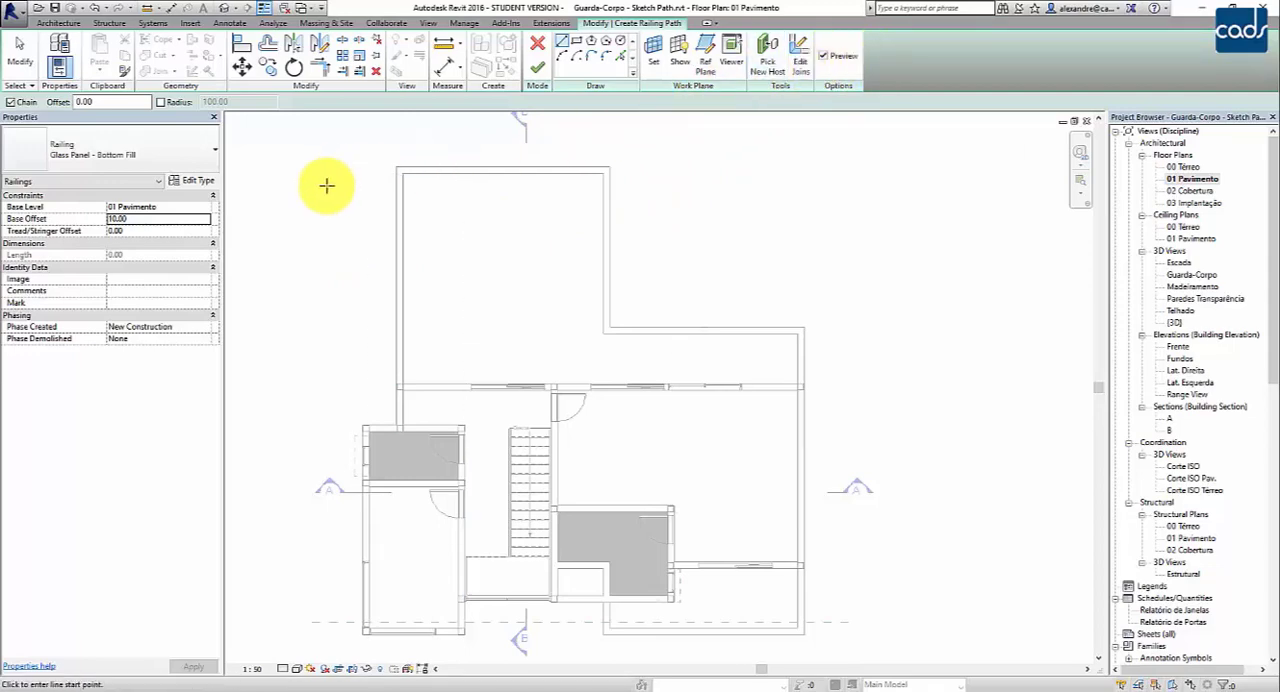
scroll(350, 258, up, 1)
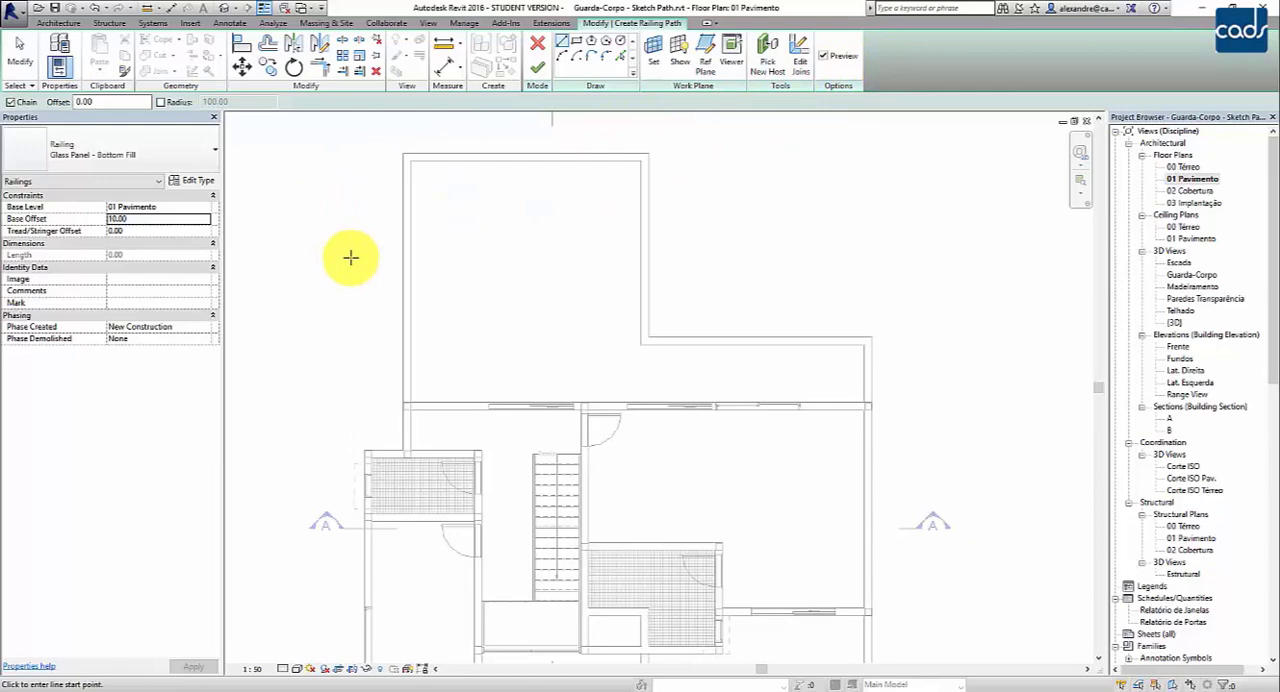
scroll(350, 258, up, 5)
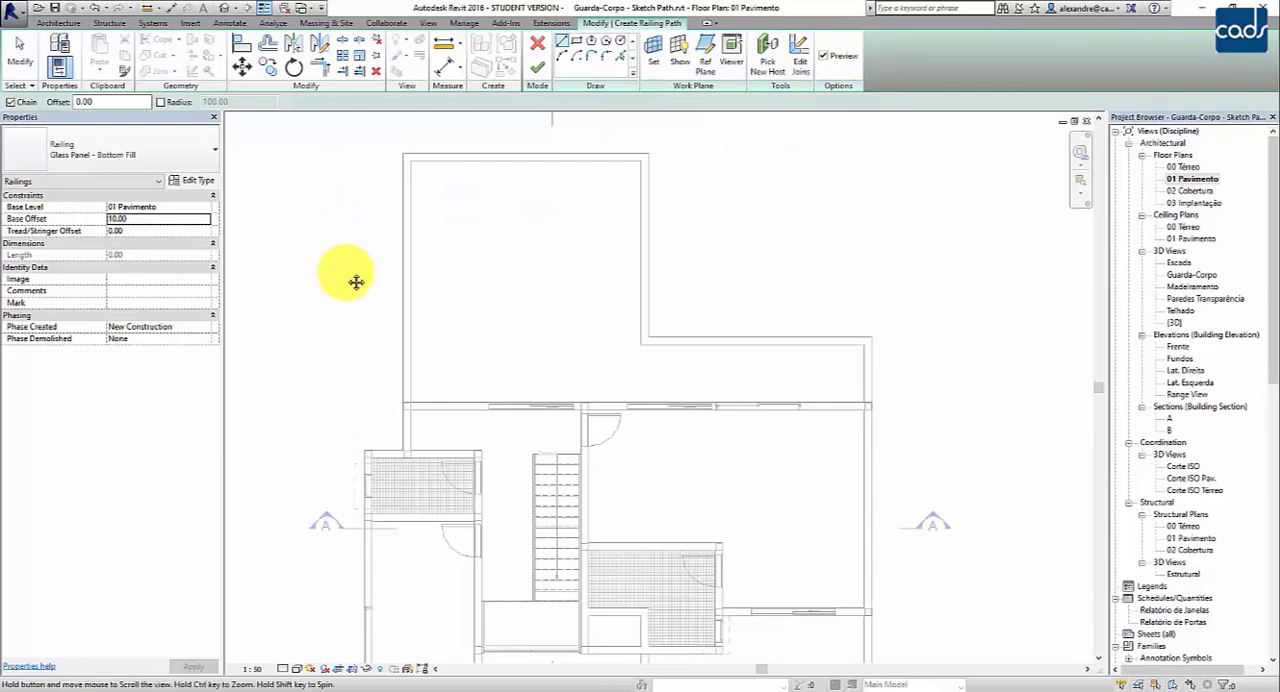
scroll(372, 366, up, 5)
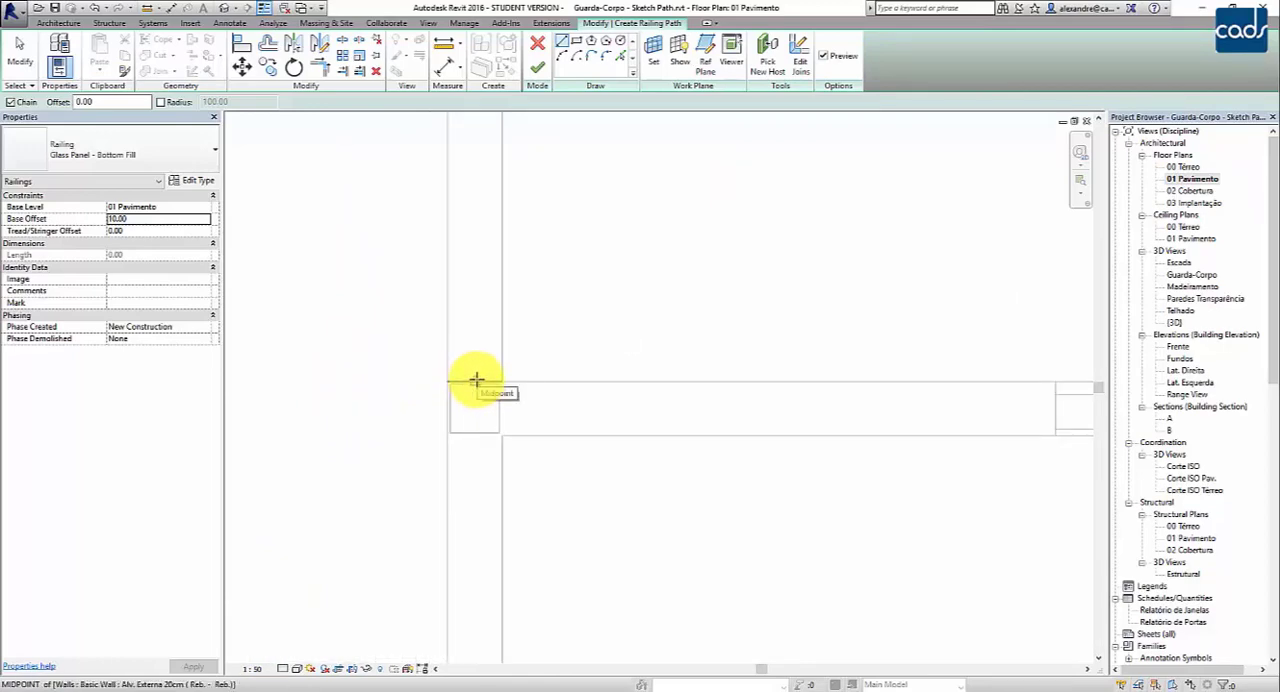
click(476, 380)
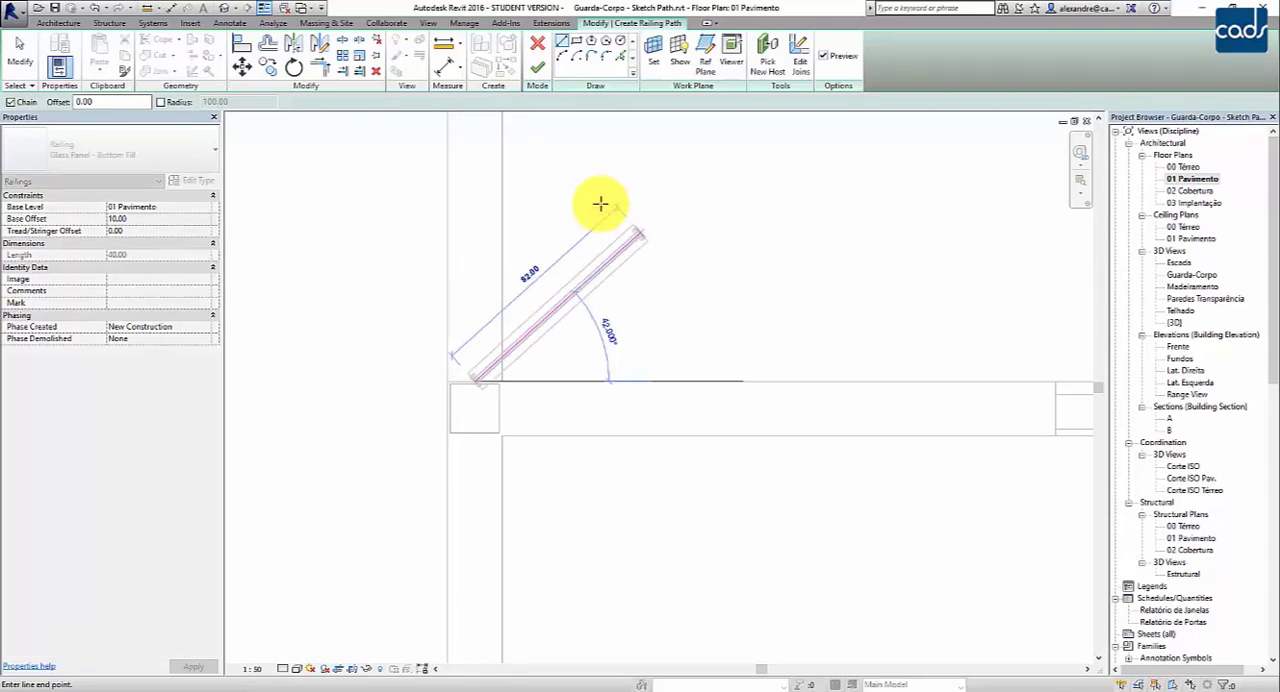
scroll(486, 174, down, 1)
middle_drag(483, 176, 458, 492)
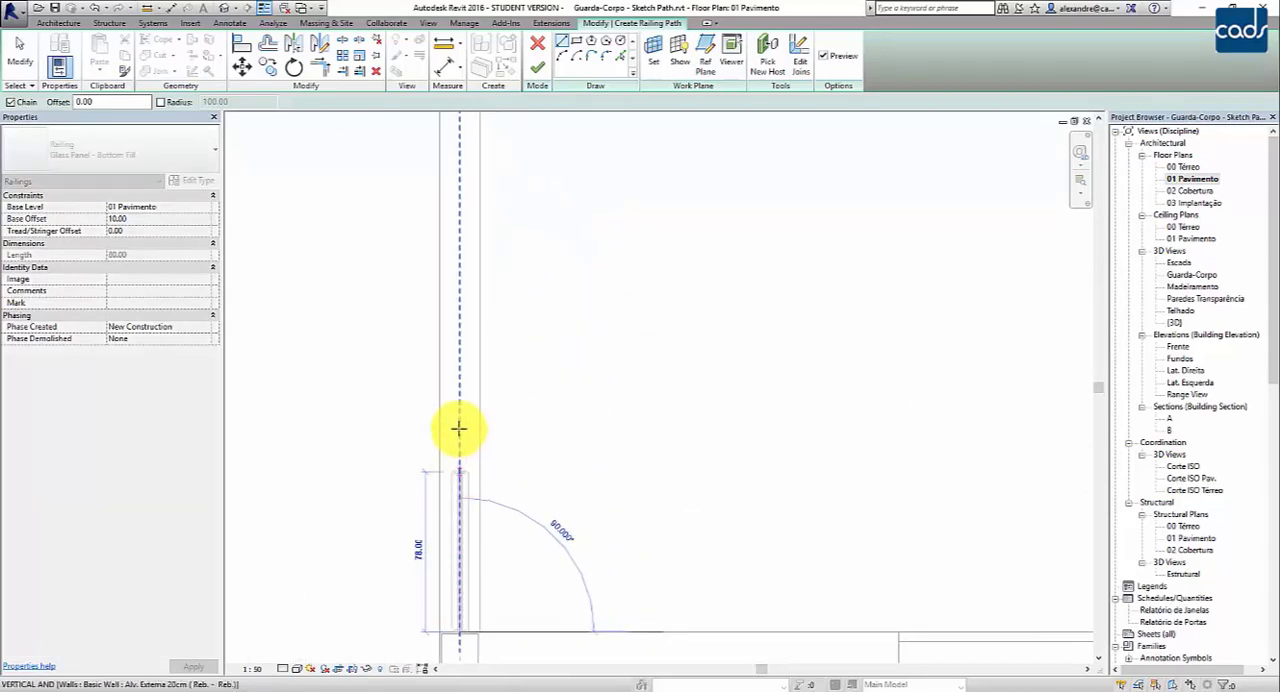
scroll(441, 360, down, 1)
mouse_move(457, 243)
middle_down()
mouse_move(433, 533)
mouse_move(428, 380)
mouse_move(443, 314)
middle_up()
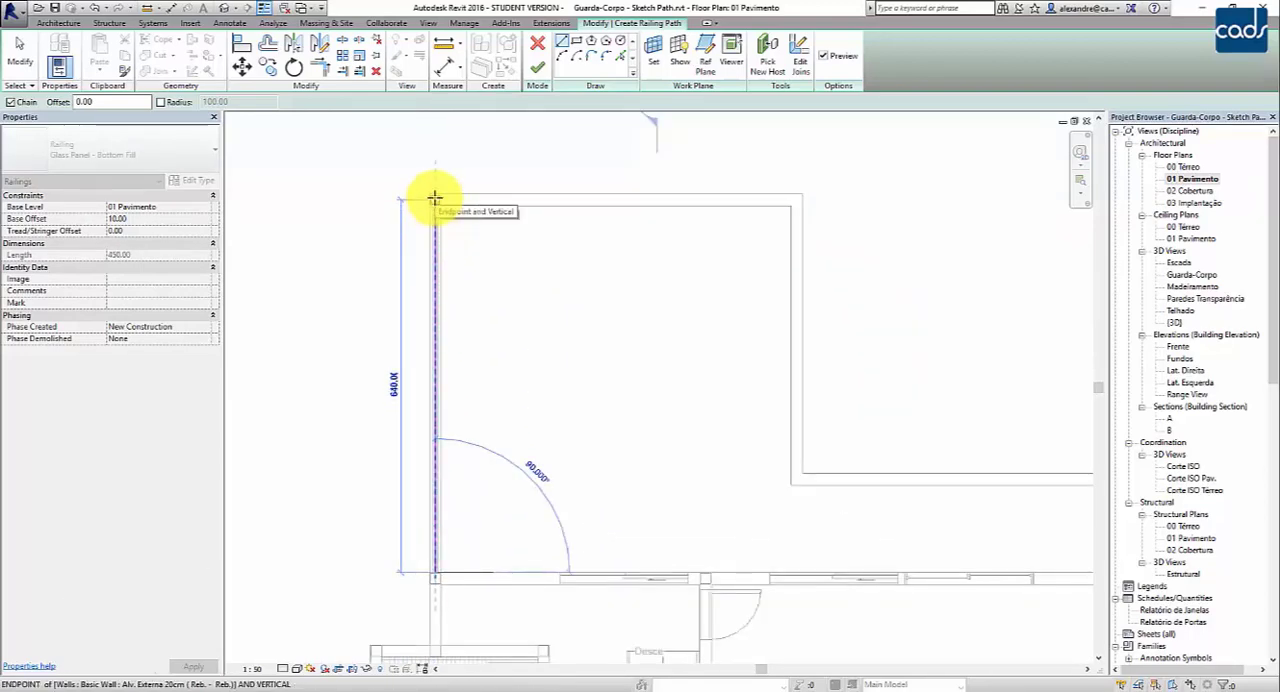
click(434, 197)
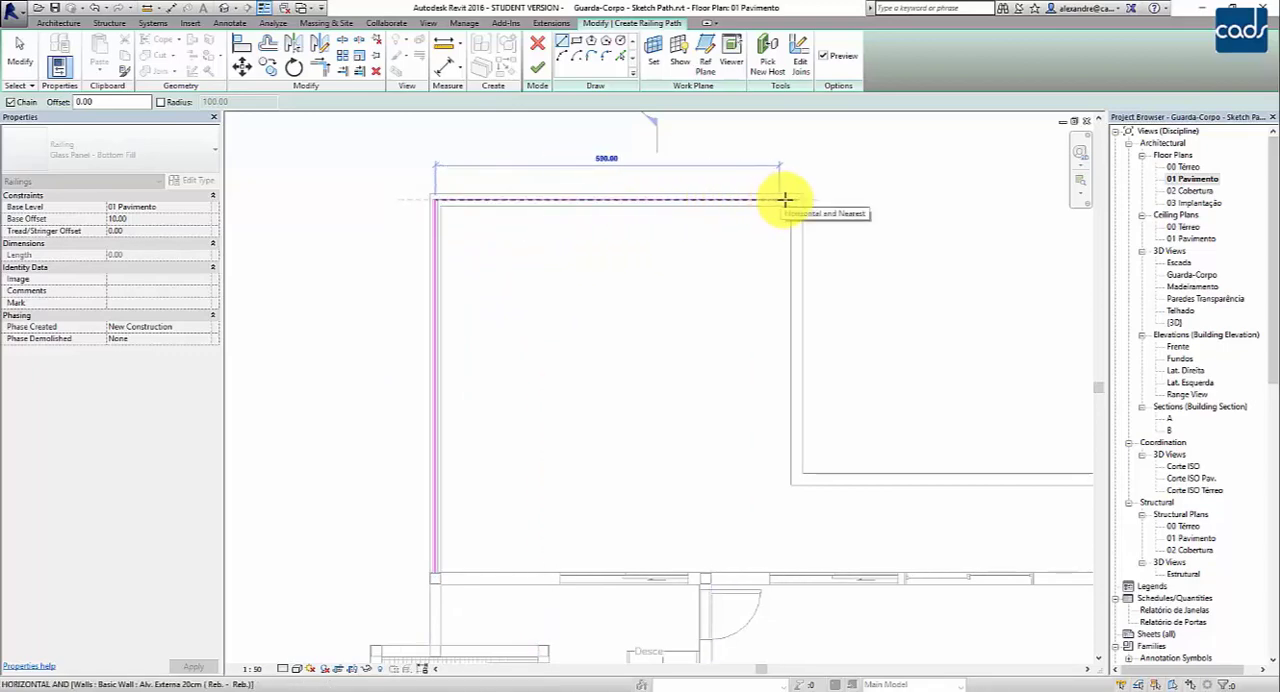
- Continue the railing path 620 along the terrace's upper wall centreline and 480 down the adjoining wall to the inner corner
scroll(797, 200, up, 4)
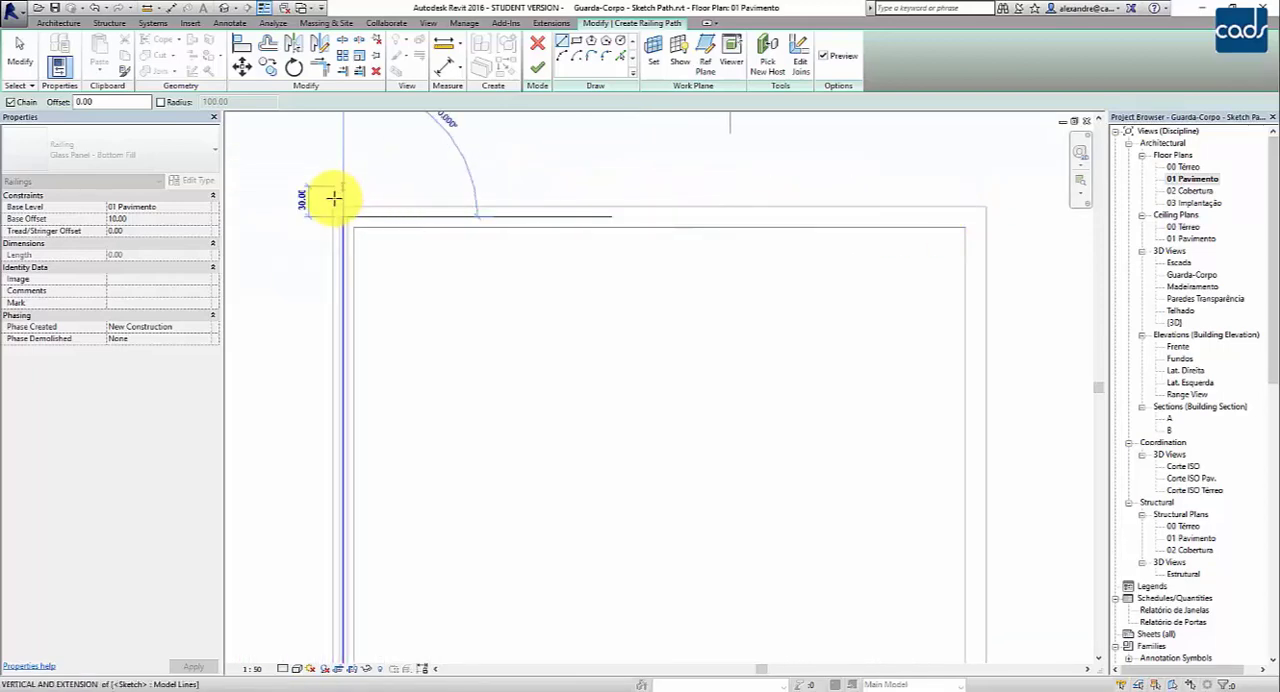
click(336, 210)
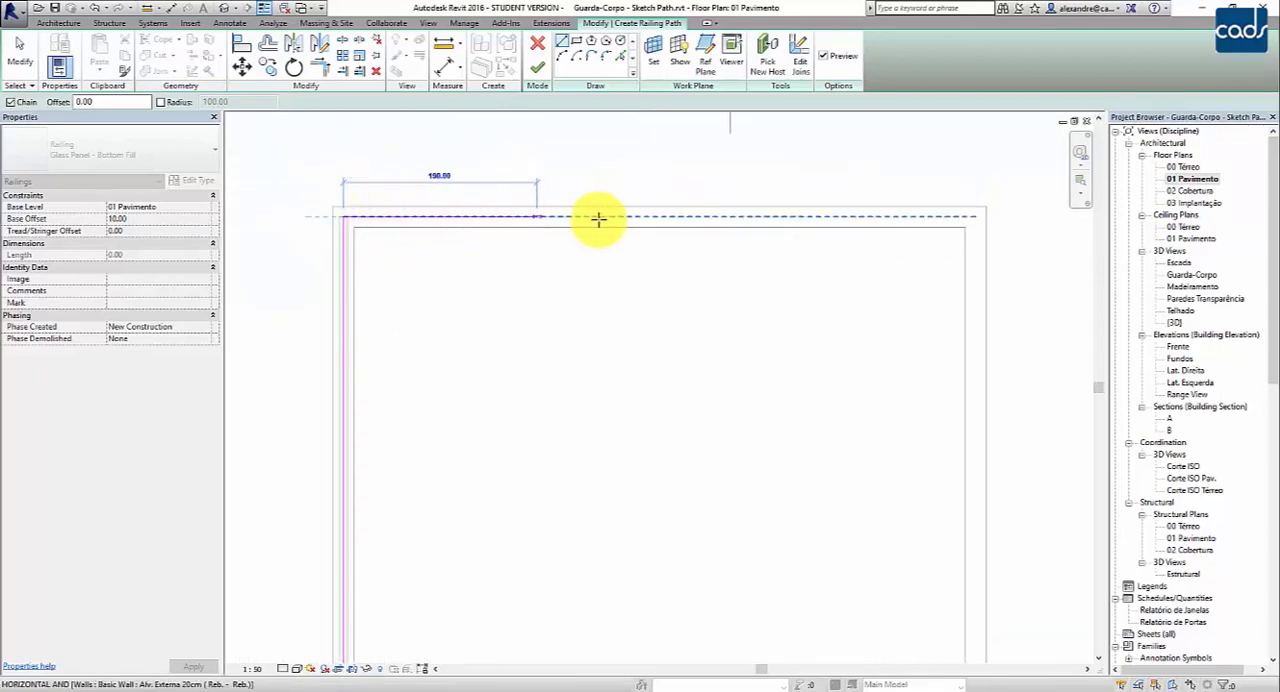
click(978, 216)
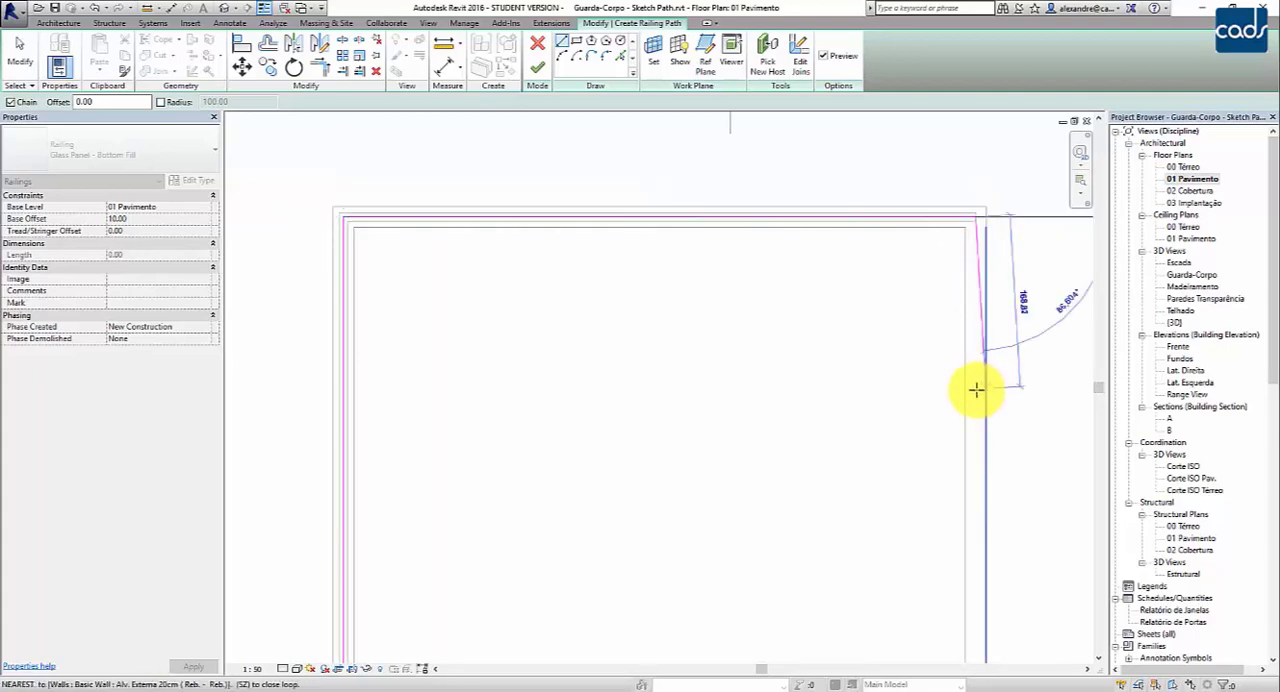
middle_drag(980, 386, 877, 206)
scroll(856, 211, down, 1)
middle_drag(869, 312, 744, 361)
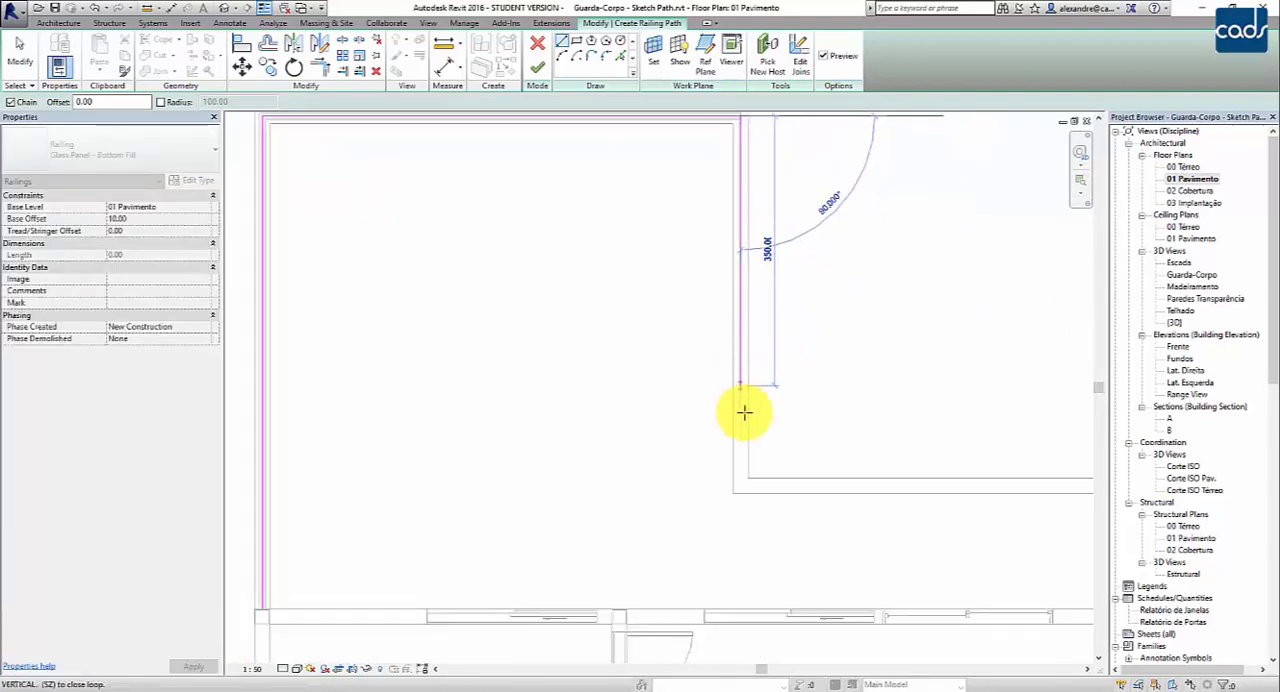
click(743, 488)
- Extend the railing path along the horizontal wall's centreline to the terrace's right corner, then 160 down to the facade wall
scroll(881, 495, down, 1)
middle_drag(881, 495, 602, 450)
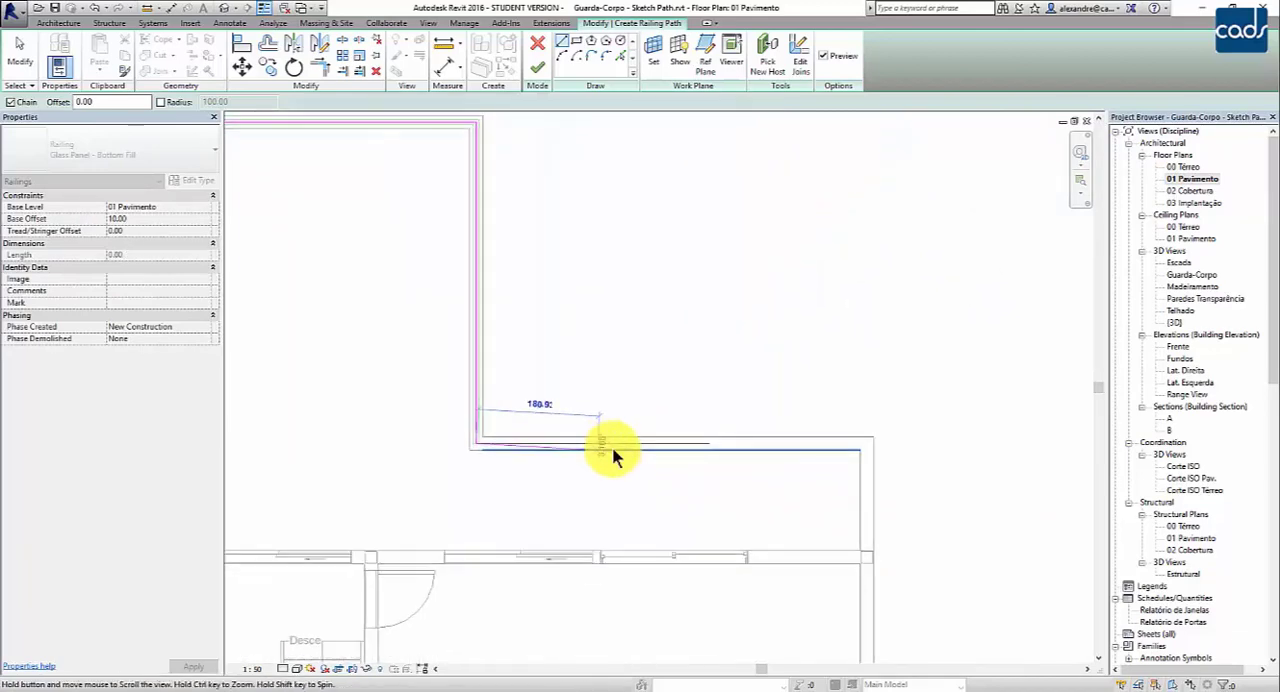
click(865, 444)
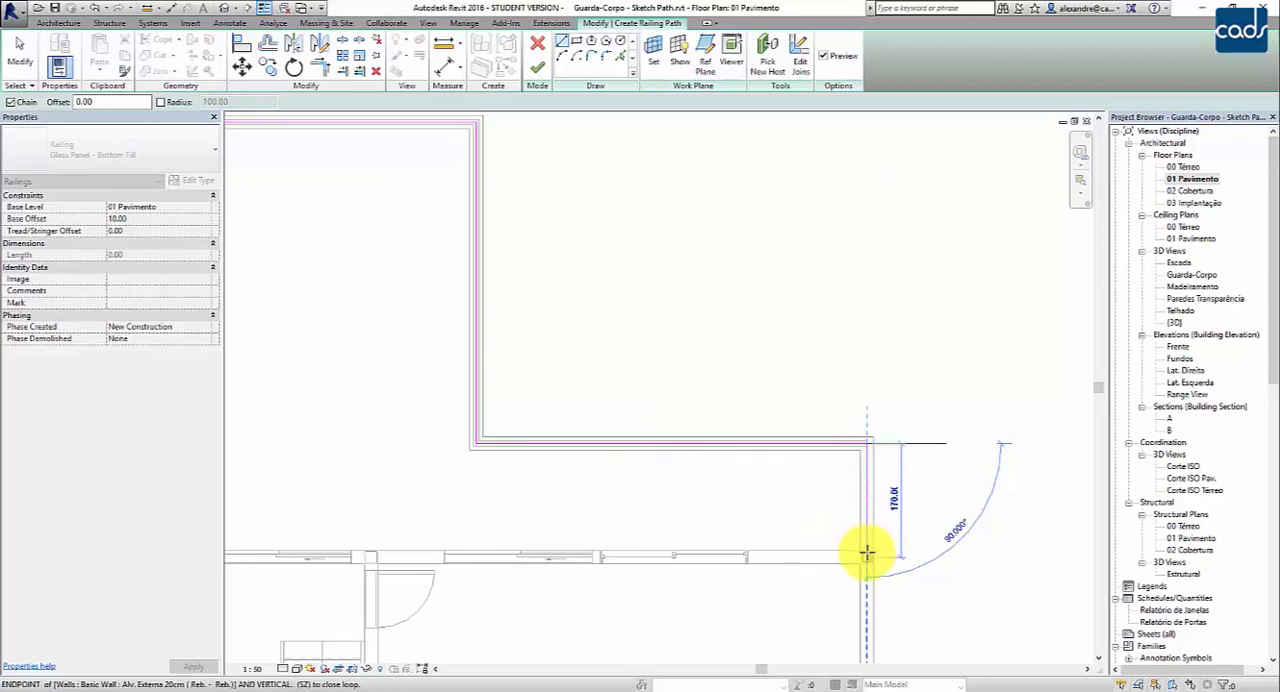
scroll(866, 548, up, 5)
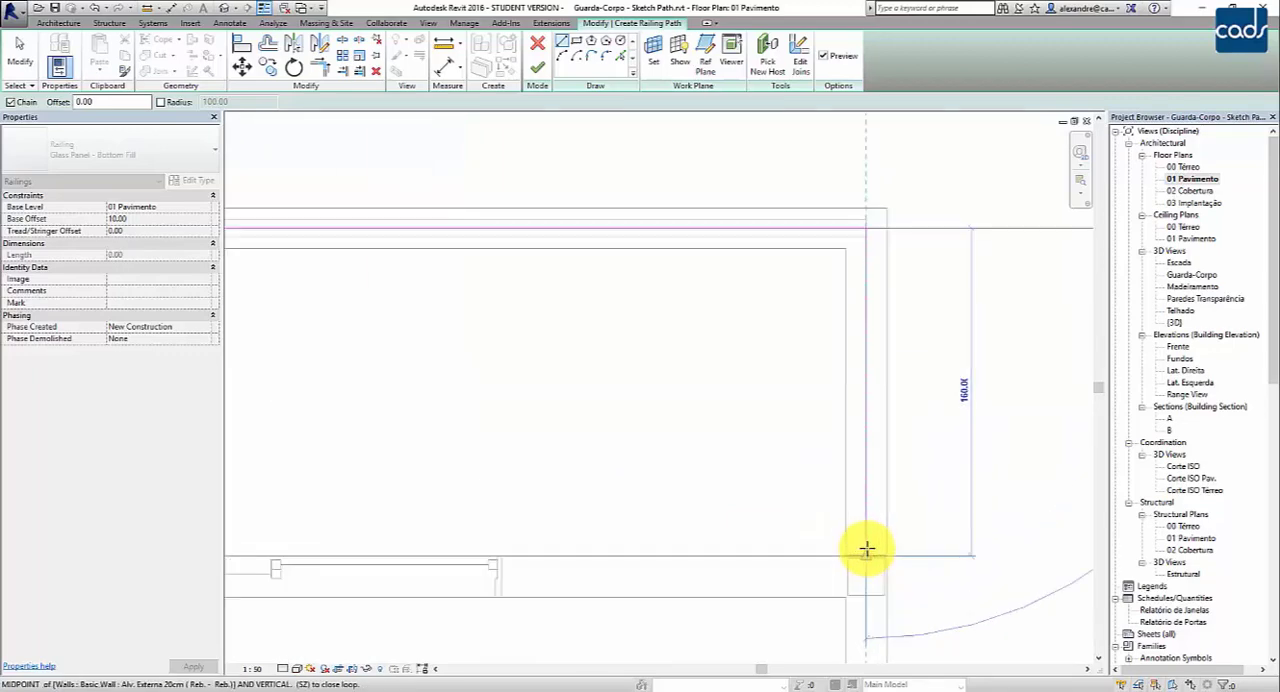
click(864, 553)
scroll(957, 477, down, 3)
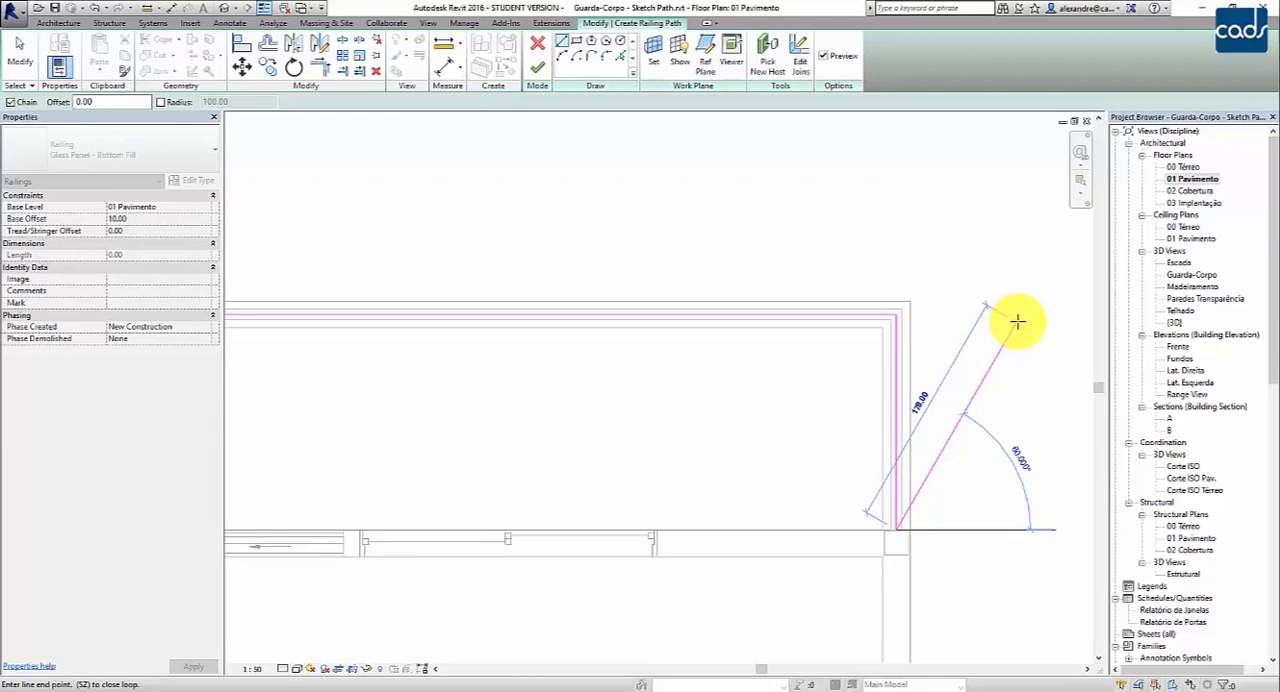
- End the railing path's line chain at the facade wall and bring up the default 3D view with the sketch still open
key(Escape)
key(Escape)
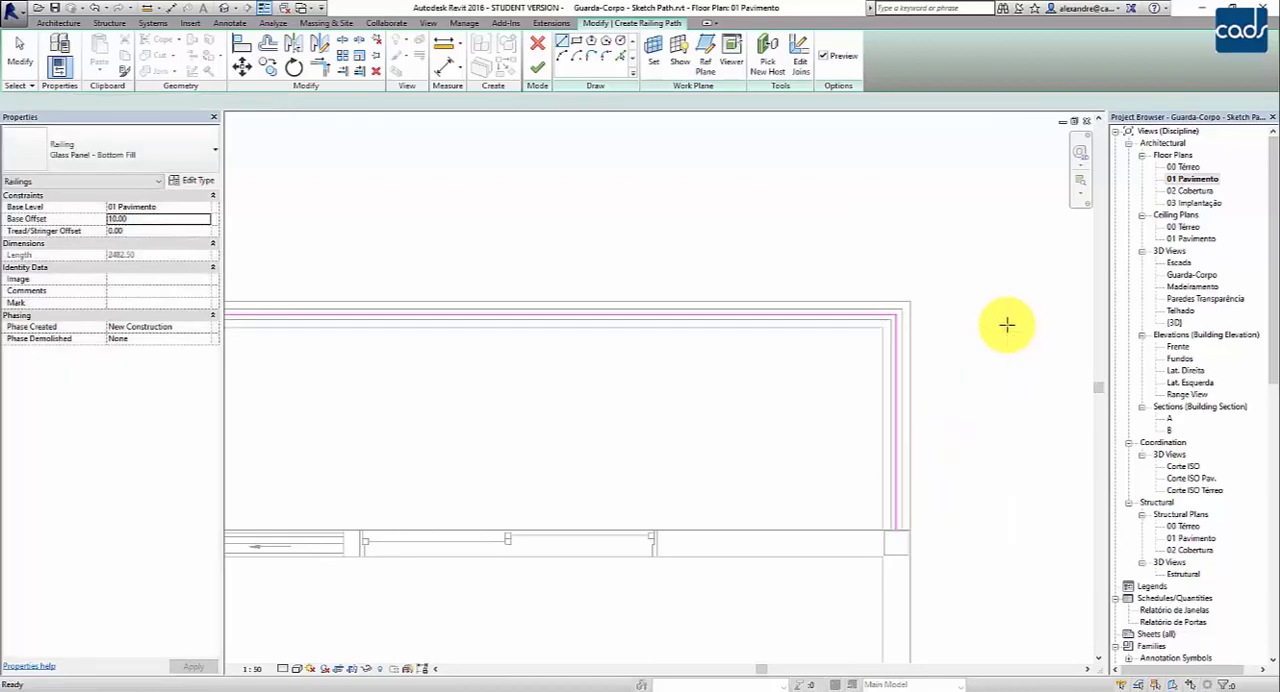
scroll(901, 320, down, 5)
middle_drag(714, 214, 738, 307)
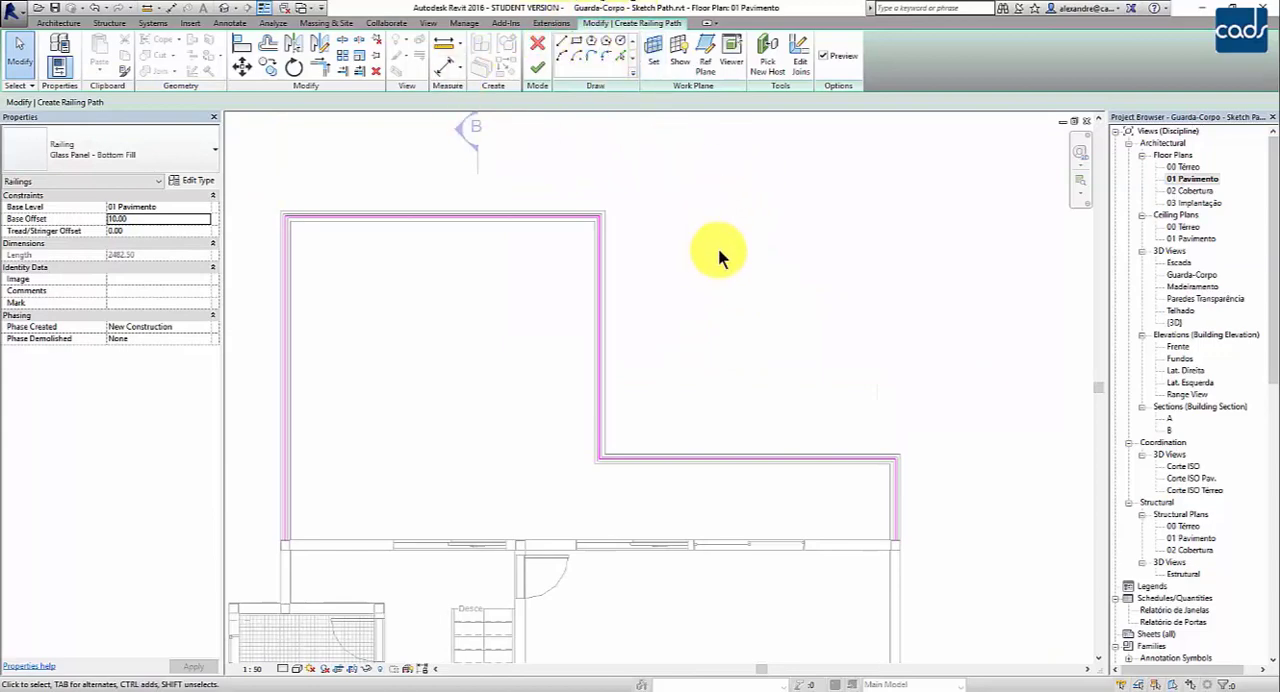
middle_drag(718, 258, 762, 247)
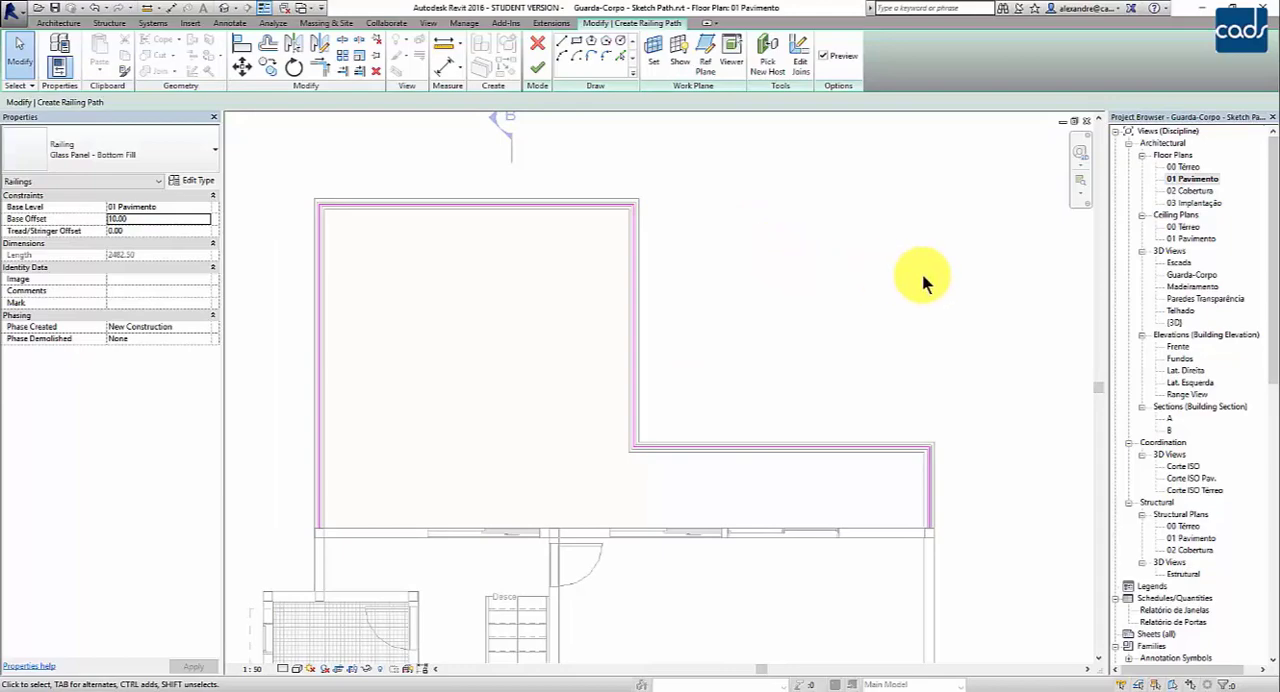
double_click(1175, 322)
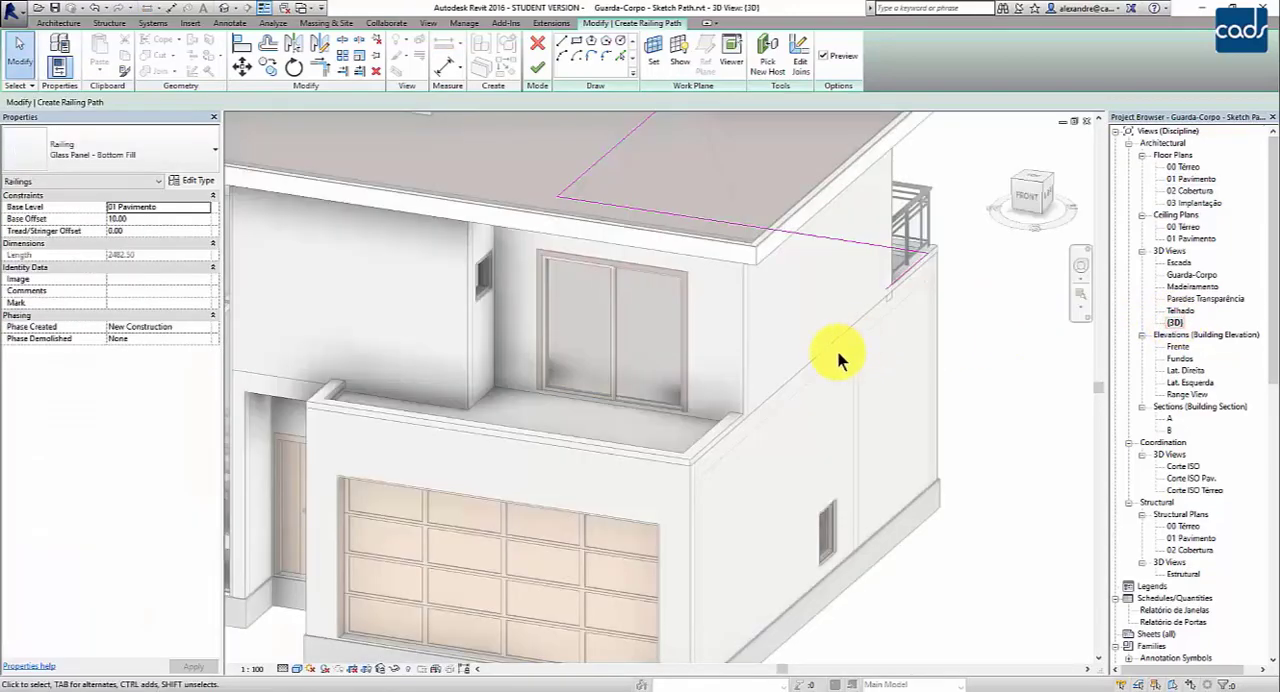
- Examine the railing preview along the terrace parapets in 3D, including both ends where it meets the house walls
shift+middle_drag(771, 345, 588, 347)
scroll(805, 372, up, 3)
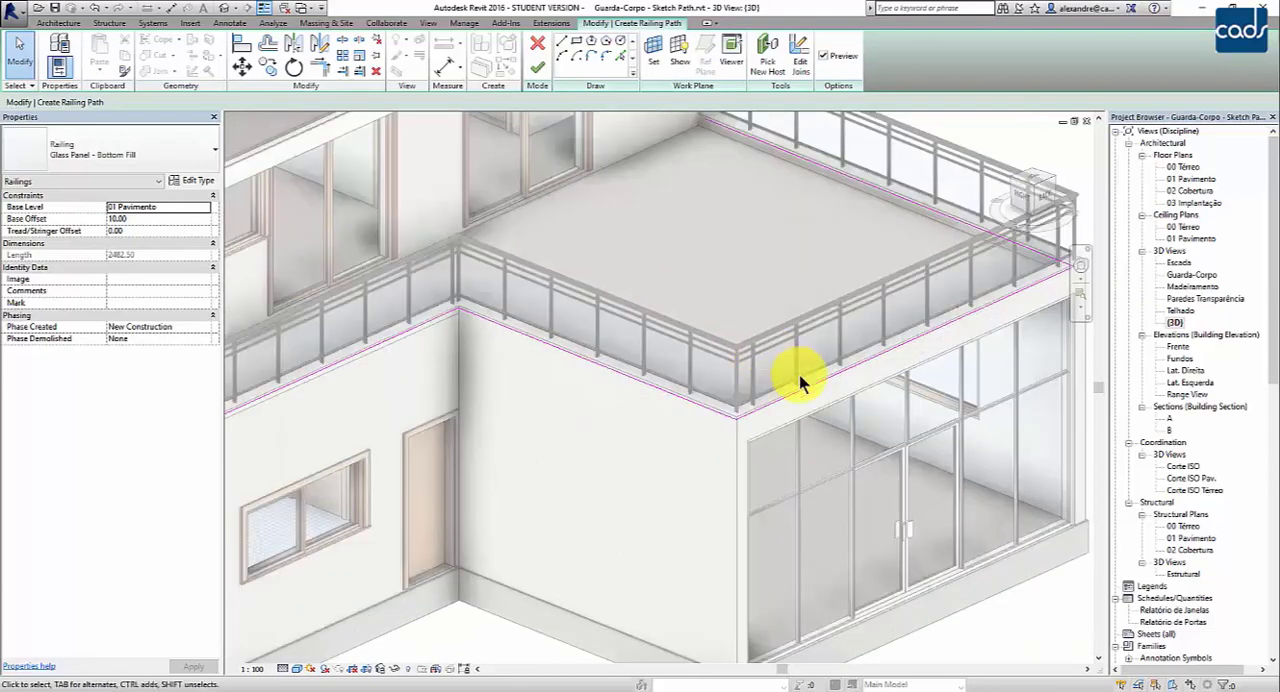
middle_drag(839, 403, 899, 408)
shift+middle_drag(588, 388, 594, 417)
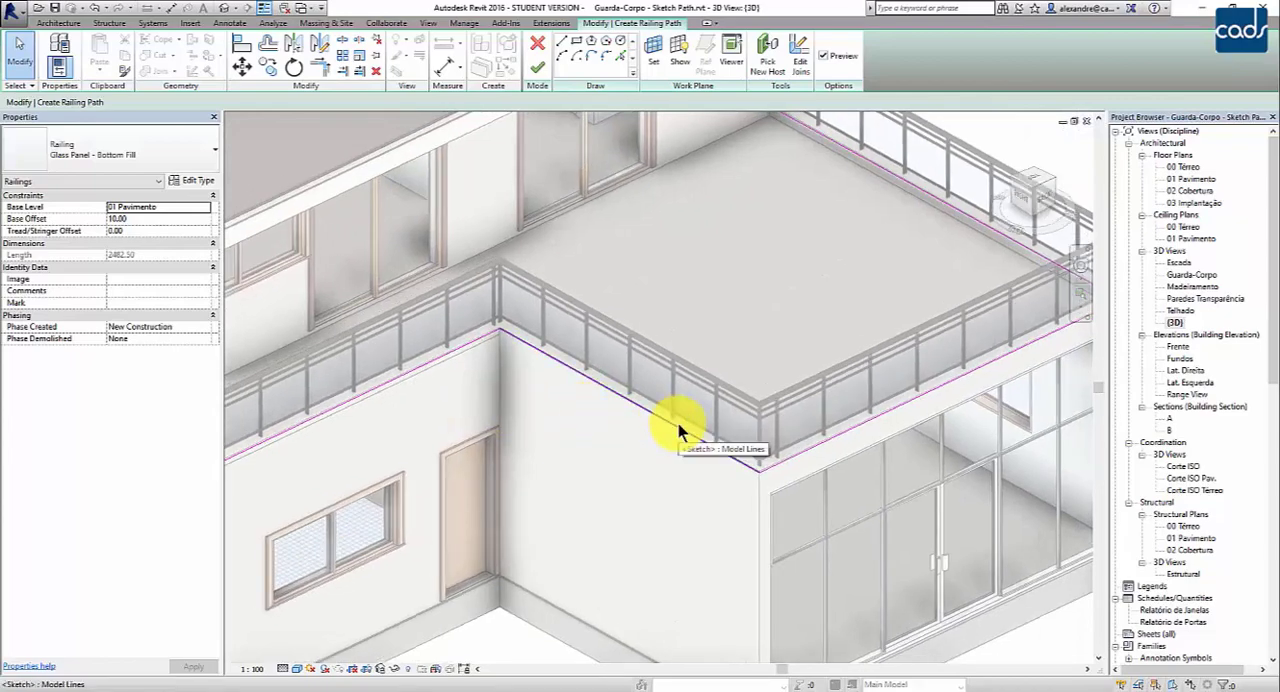
middle_drag(918, 382, 745, 518)
scroll(649, 248, up, 4)
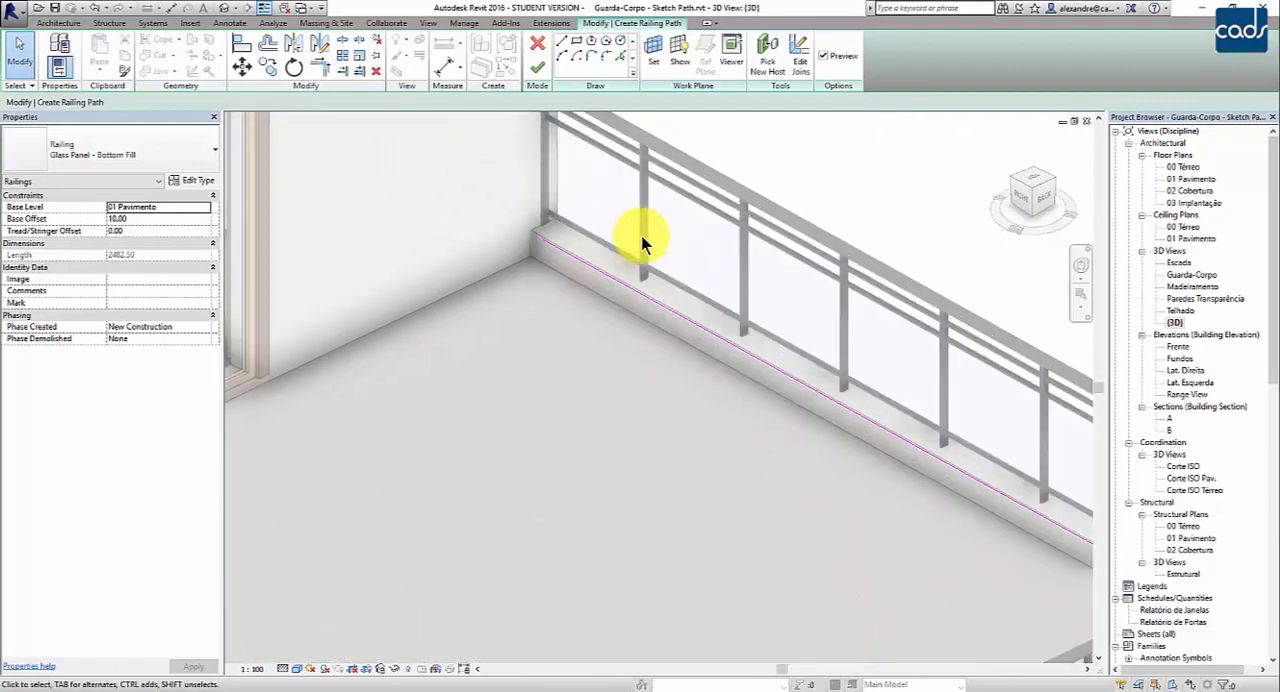
scroll(625, 200, down, 5)
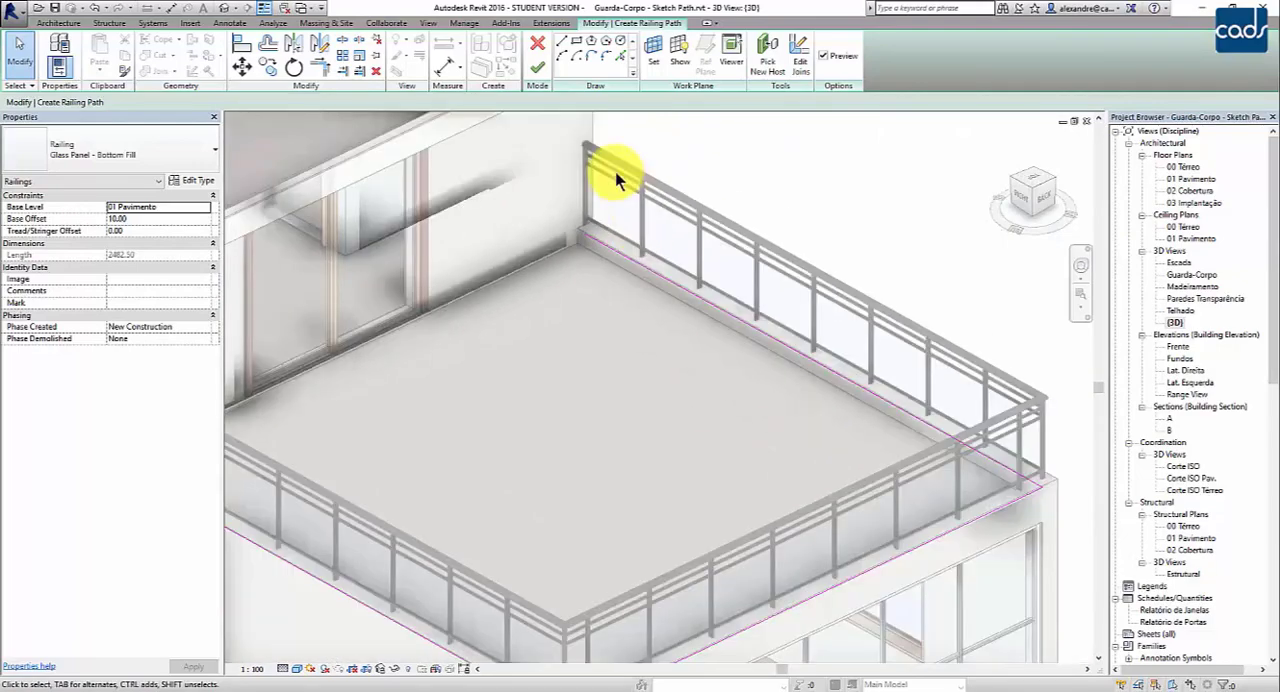
scroll(612, 170, up, 3)
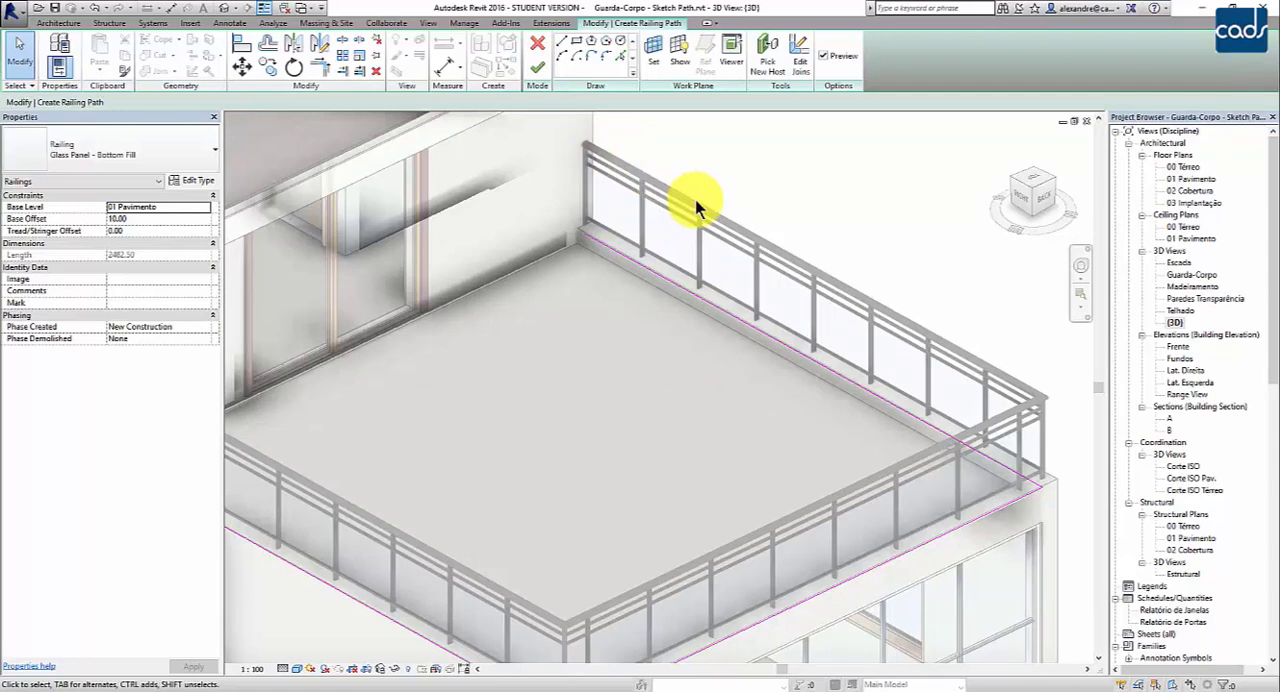
scroll(695, 199, down, 2)
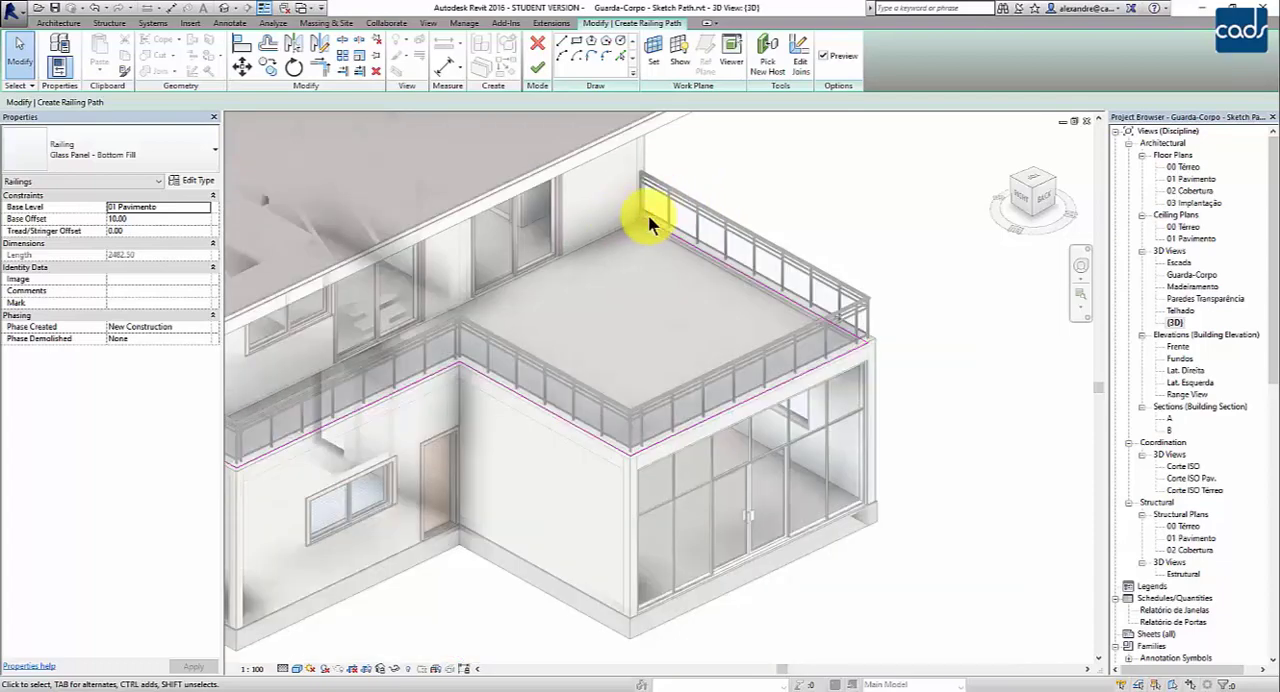
scroll(648, 224, up, 5)
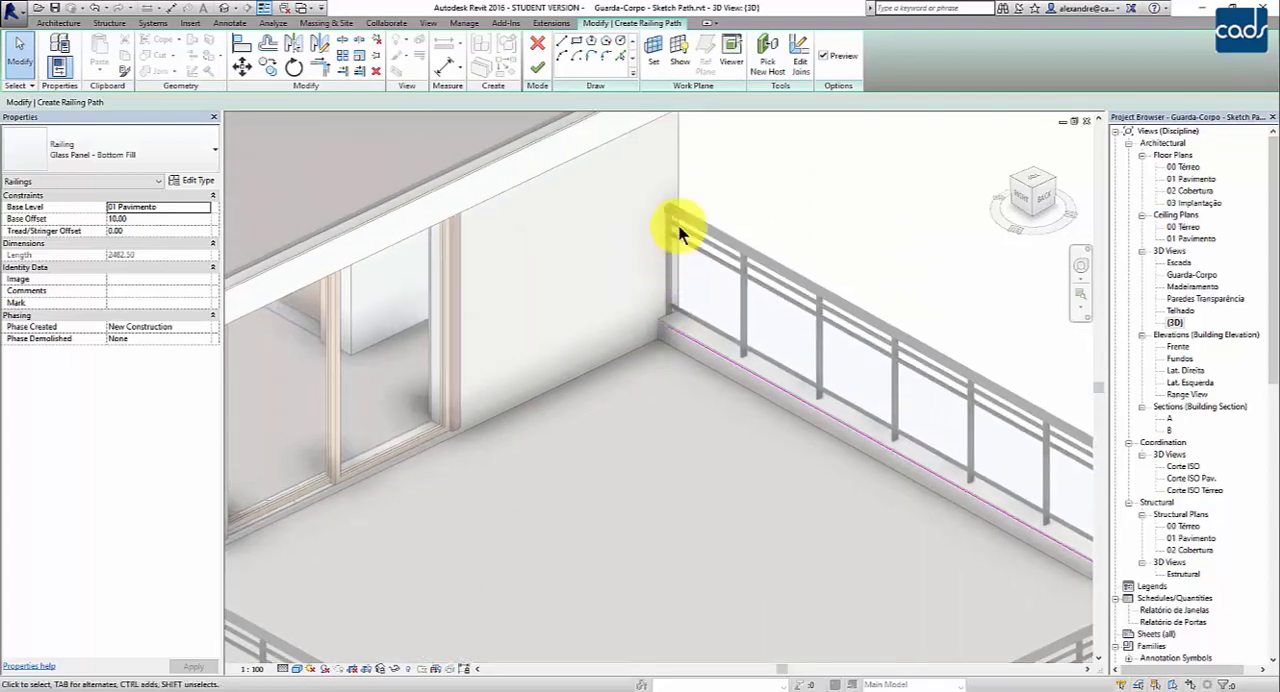
scroll(672, 266, up, 3)
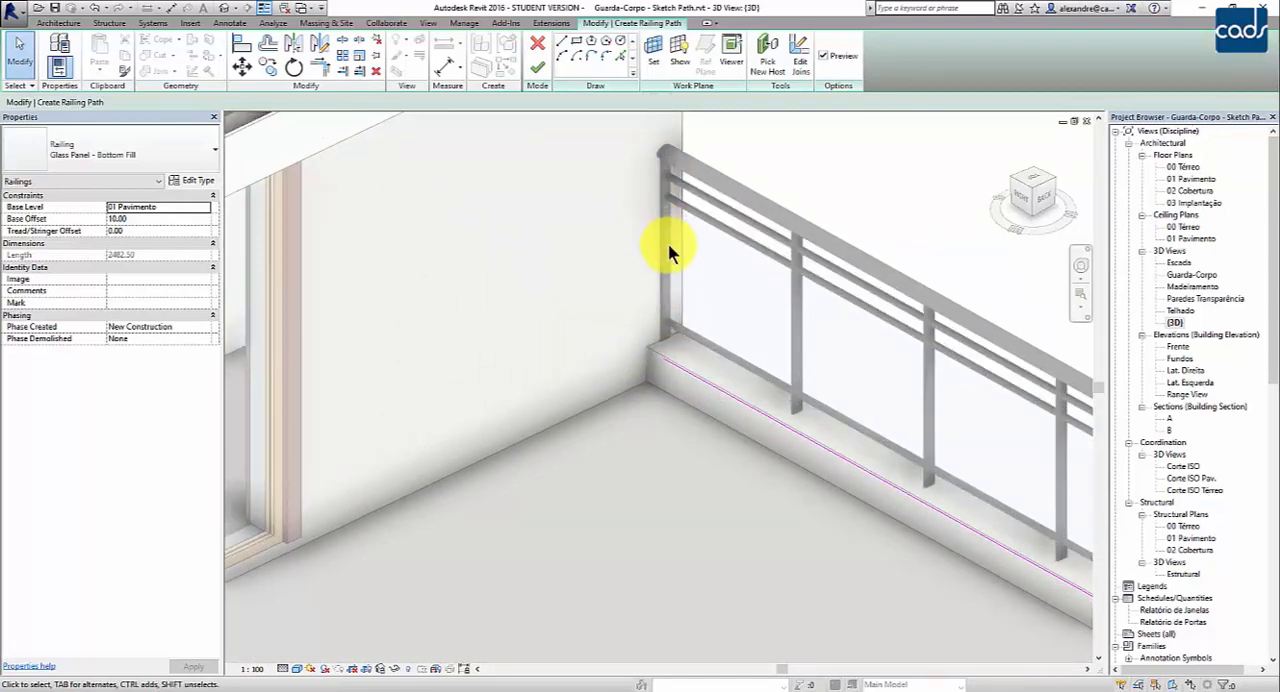
scroll(668, 243, down, 8)
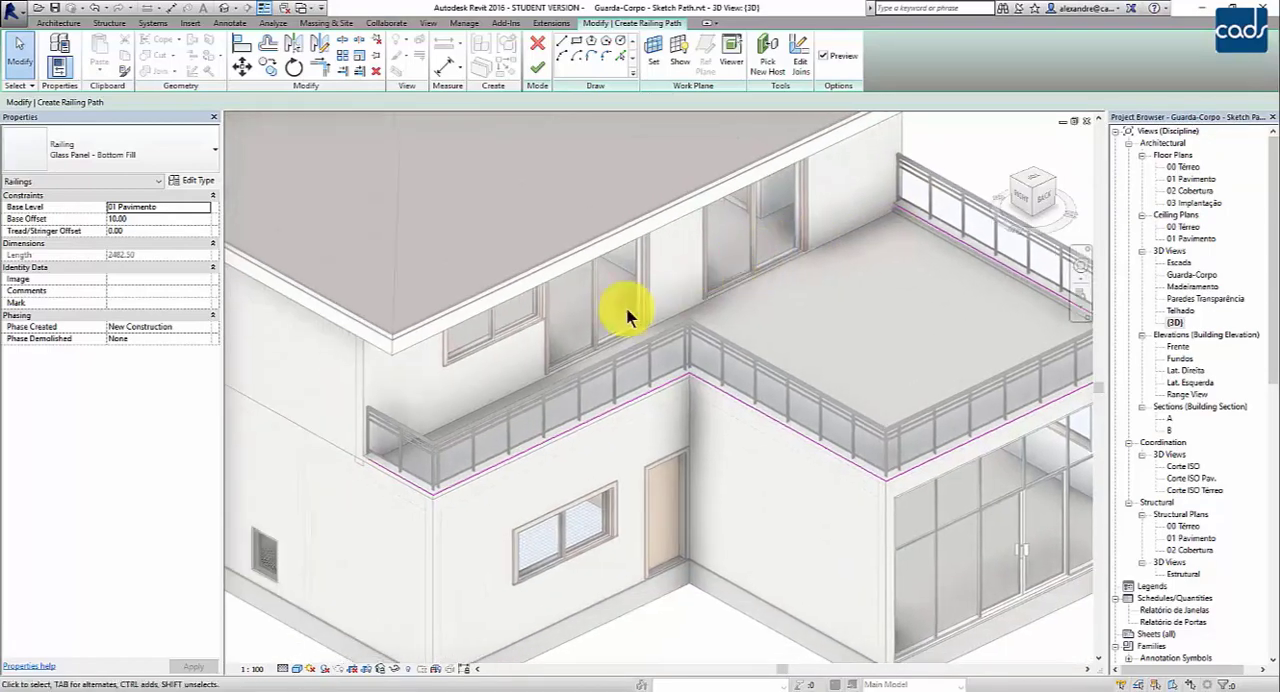
scroll(370, 433, up, 3)
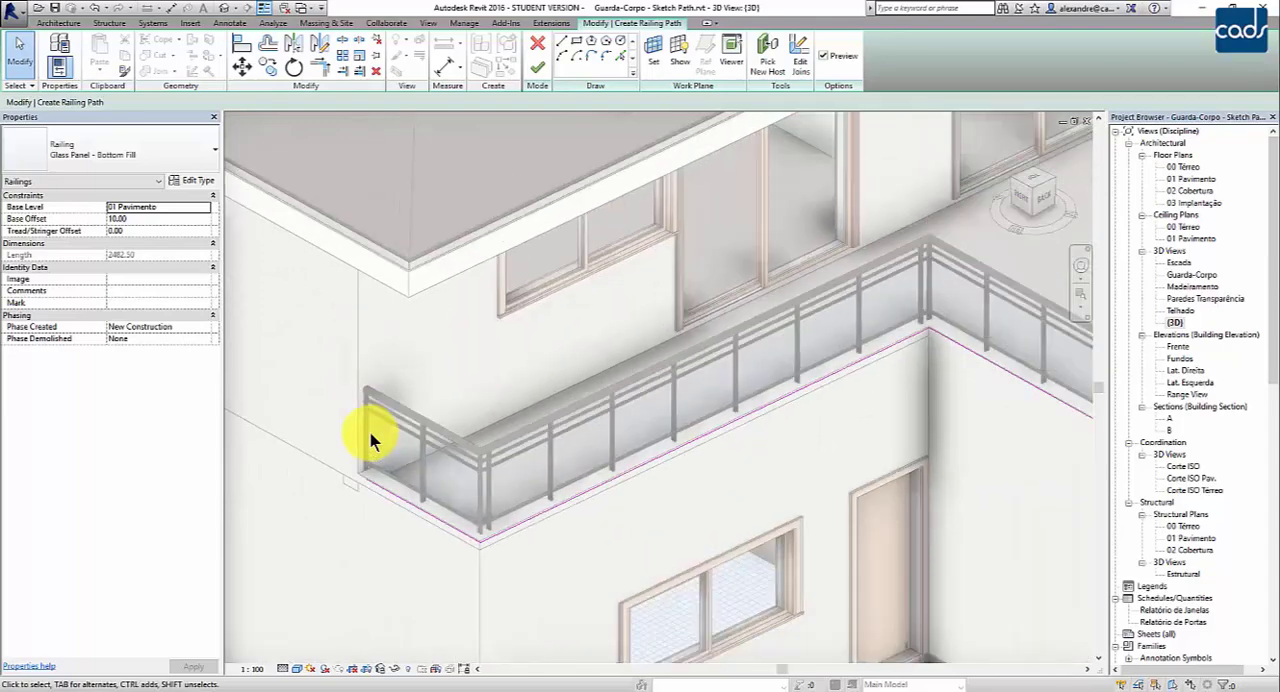
scroll(369, 430, down, 5)
scroll(690, 267, up, 3)
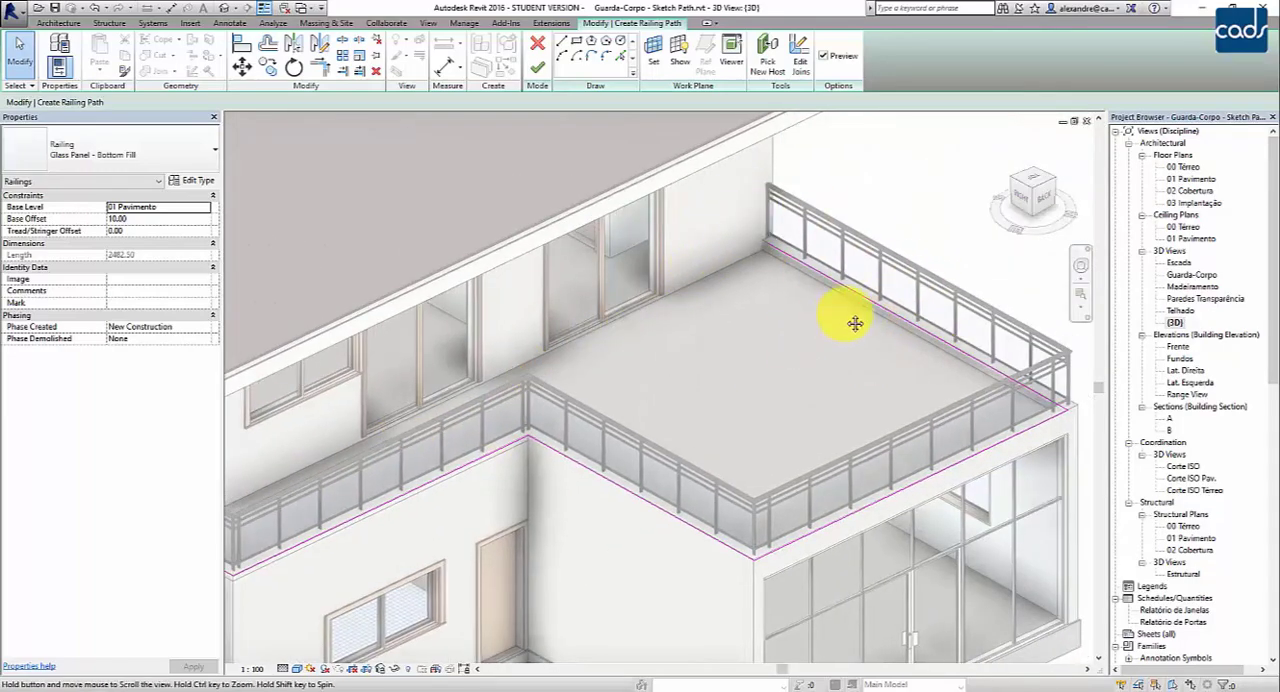
middle_drag(854, 322, 964, 263)
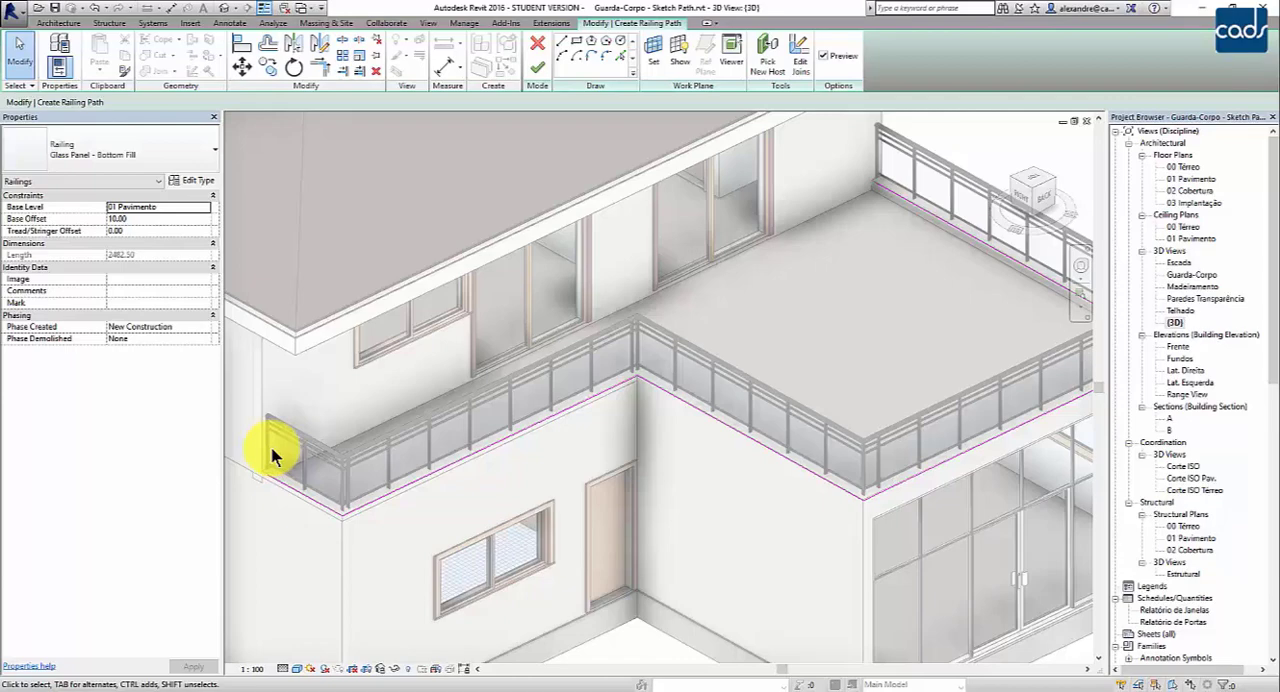
- Finish the sketch to create the glass panel railing on the rear terrace, and deselect it
click(535, 68)
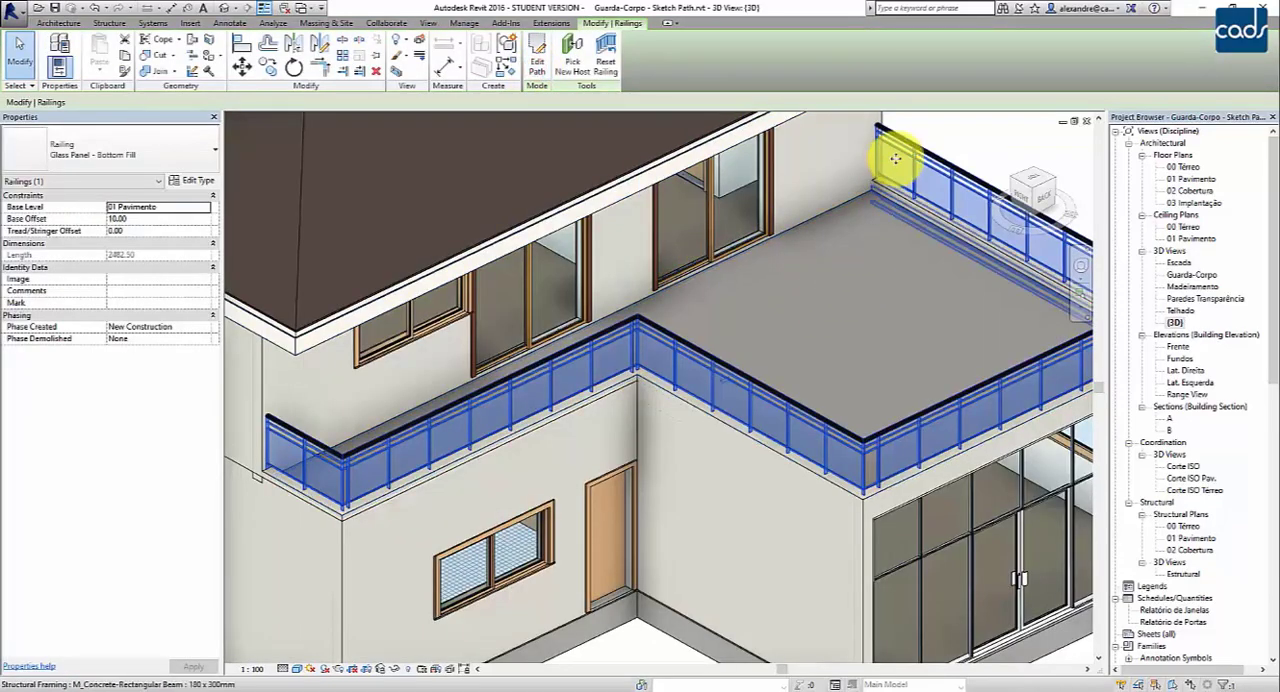
click(960, 122)
scroll(945, 135, down, 3)
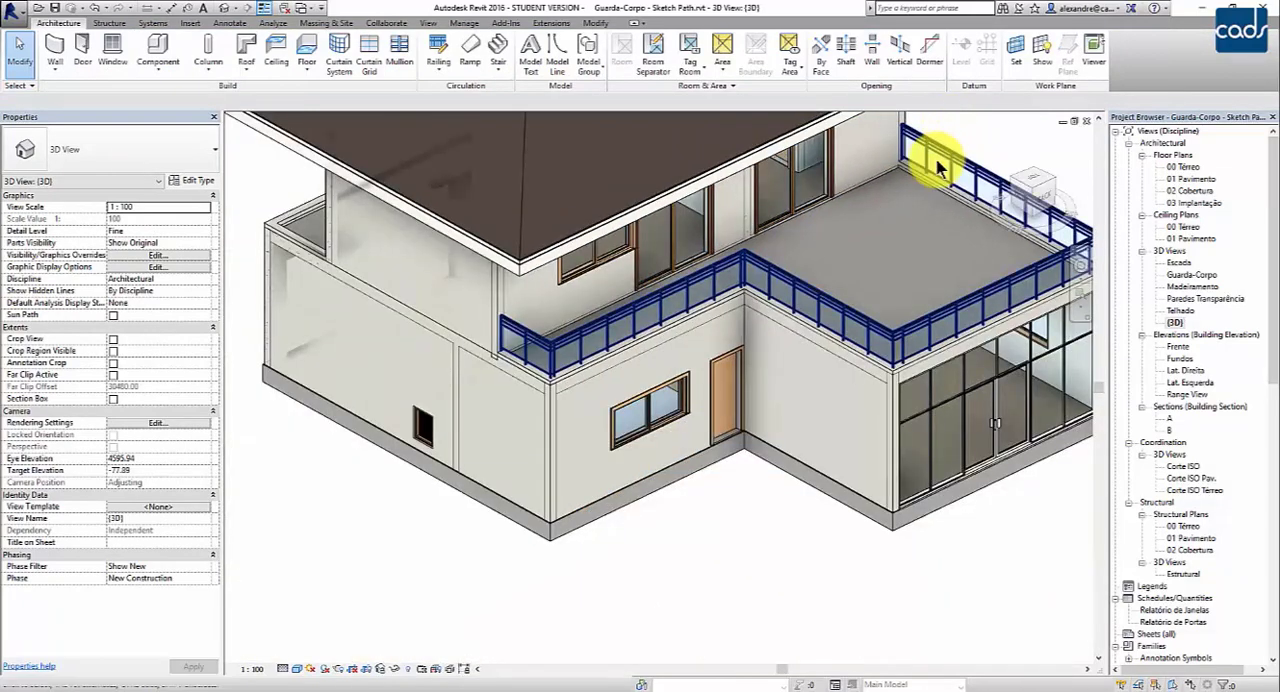
scroll(866, 275, up, 1)
- Begin a new sketched railing path in the 01 Pavimento floor plan for the front balcony above the garage
double_click(1155, 168)
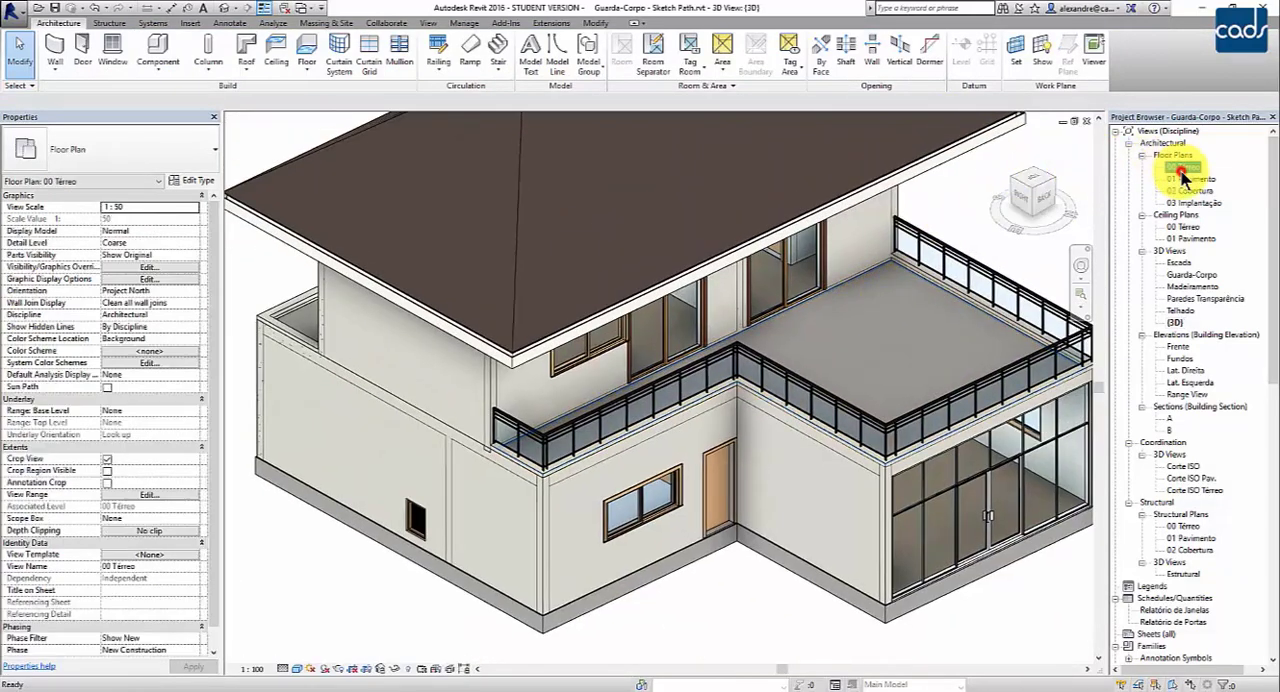
middle_drag(666, 337, 669, 170)
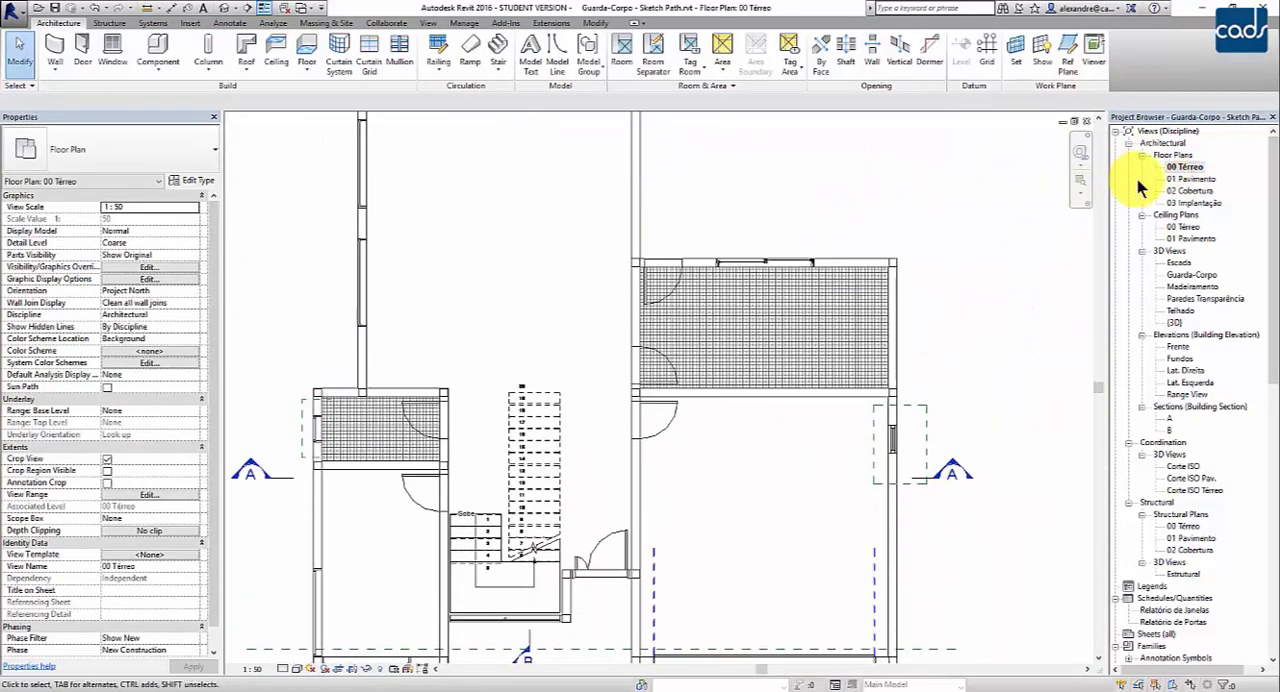
double_click(1190, 179)
middle_drag(787, 295, 801, 109)
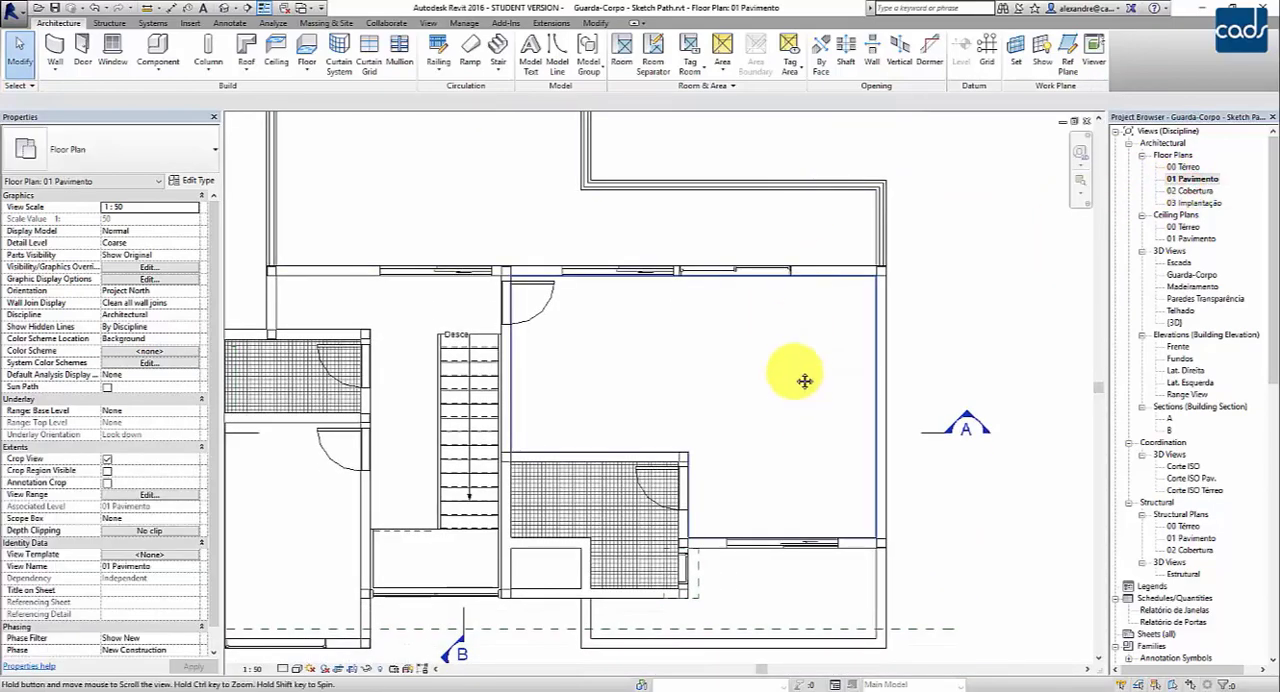
middle_drag(805, 382, 808, 144)
scroll(803, 403, up, 5)
middle_drag(714, 474, 716, 498)
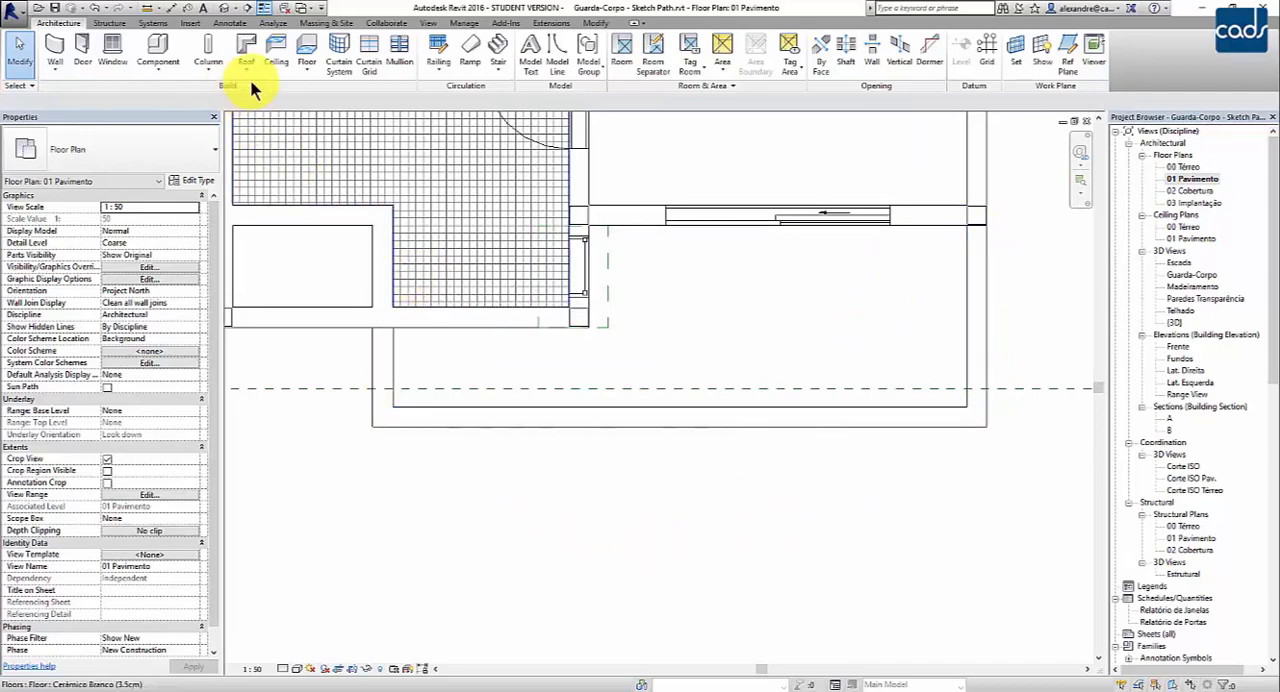
click(441, 73)
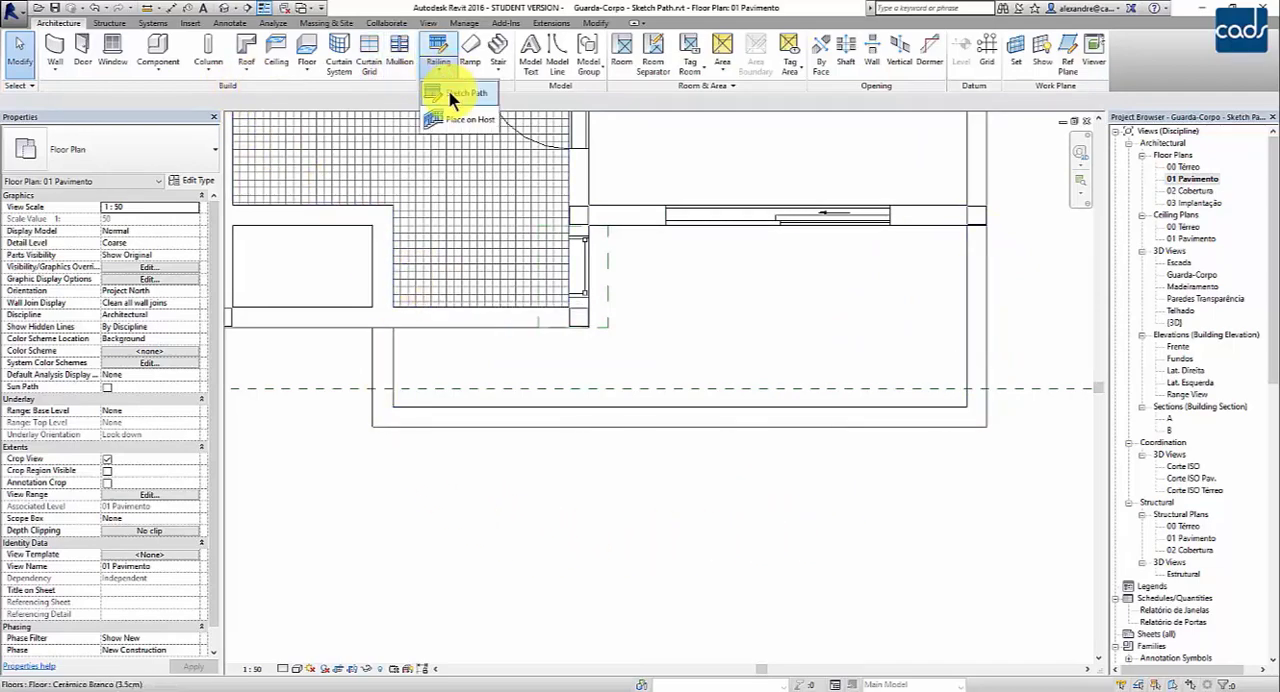
click(449, 93)
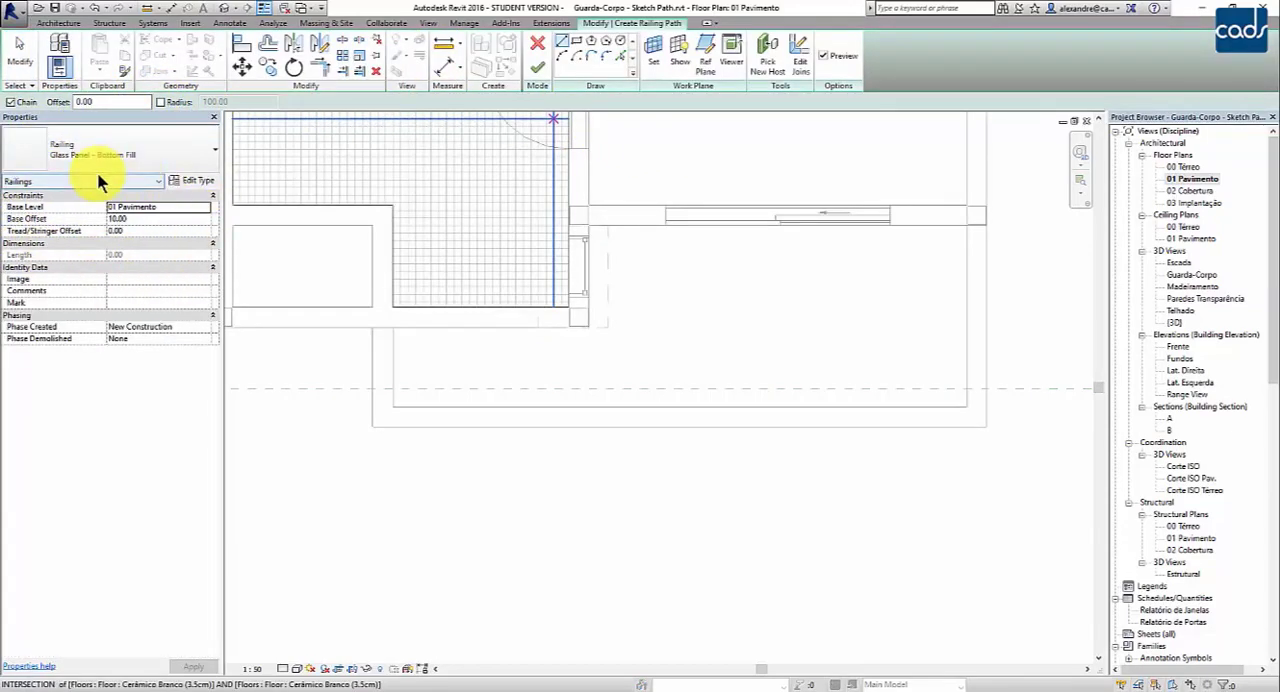
- Sketch the railing path along the balcony wall centrelines, about 190 down, across the front, and about 88 up to the house wall, and finish it
click(973, 230)
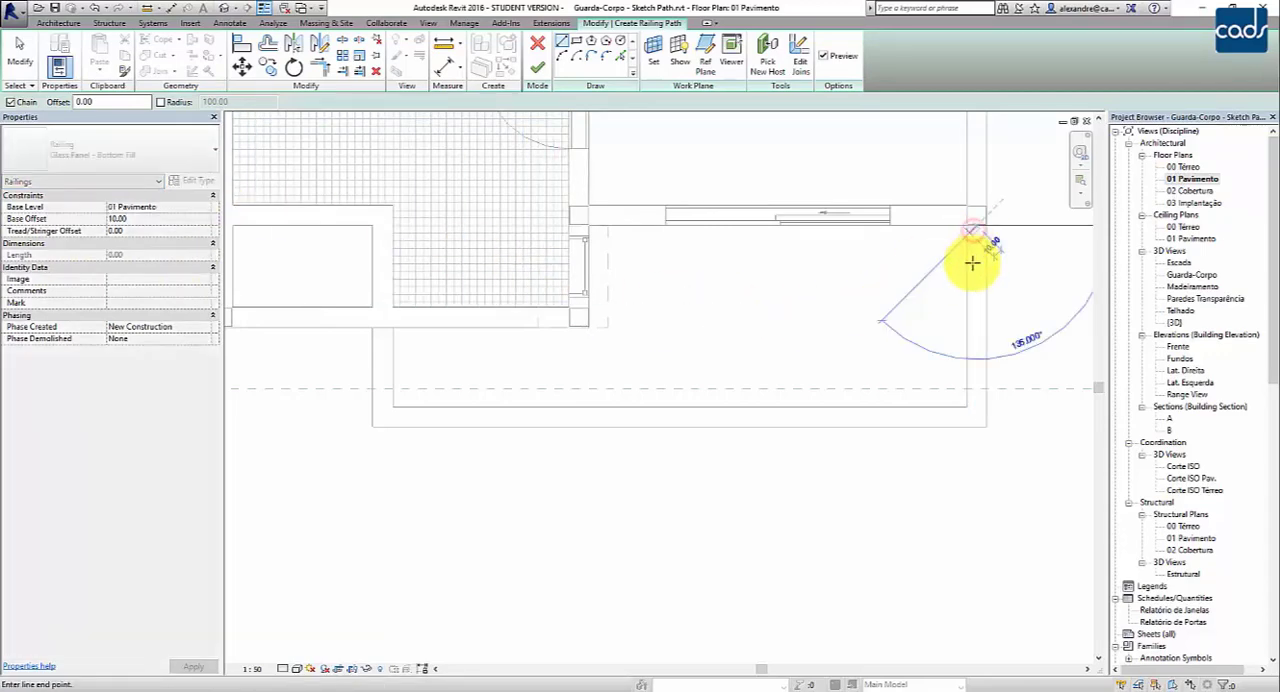
click(978, 413)
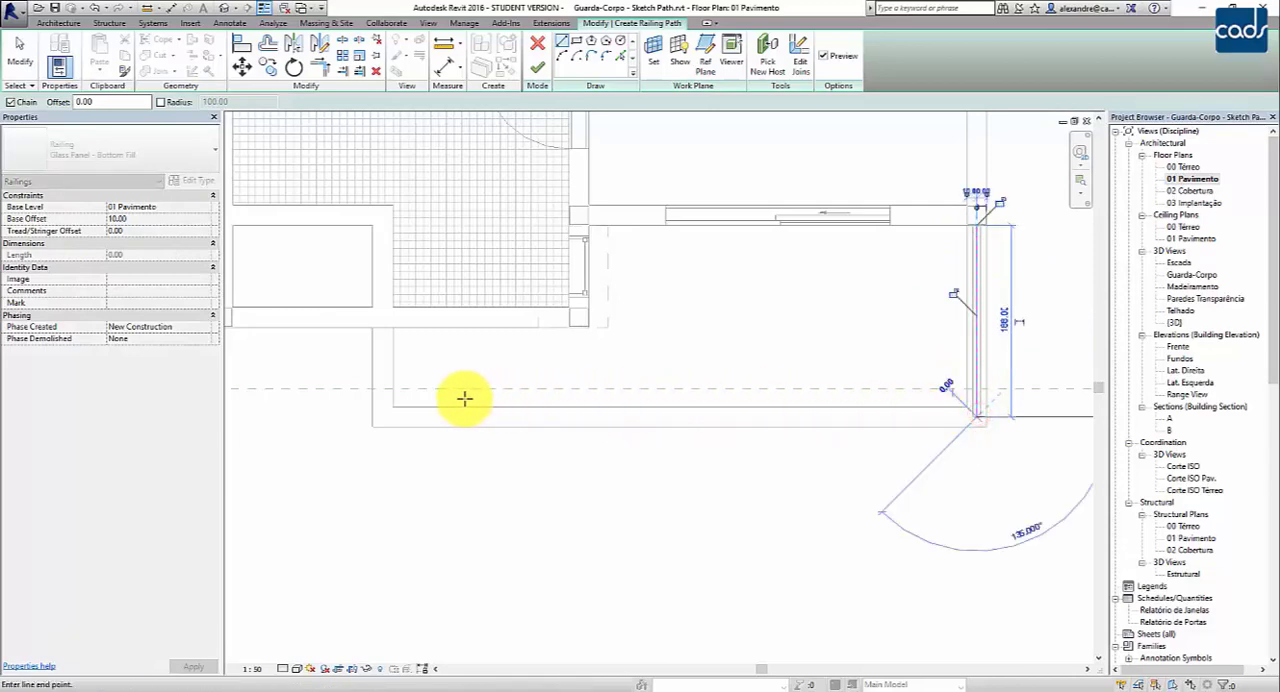
click(382, 413)
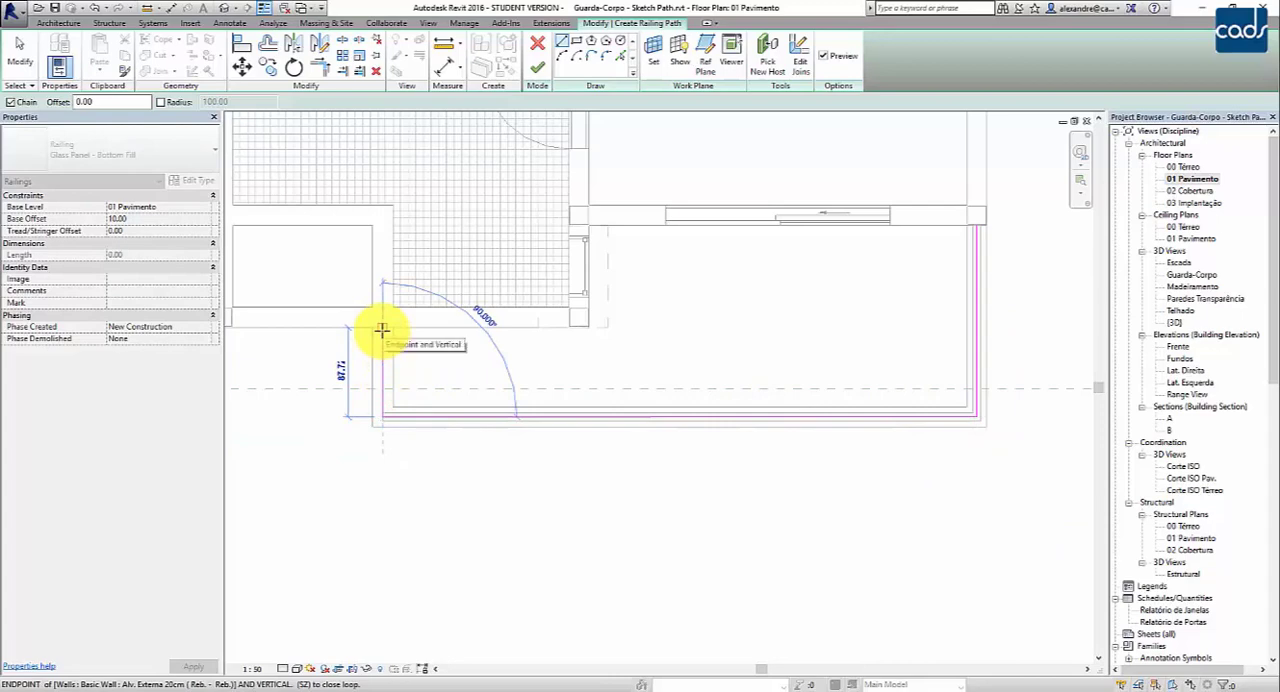
click(382, 330)
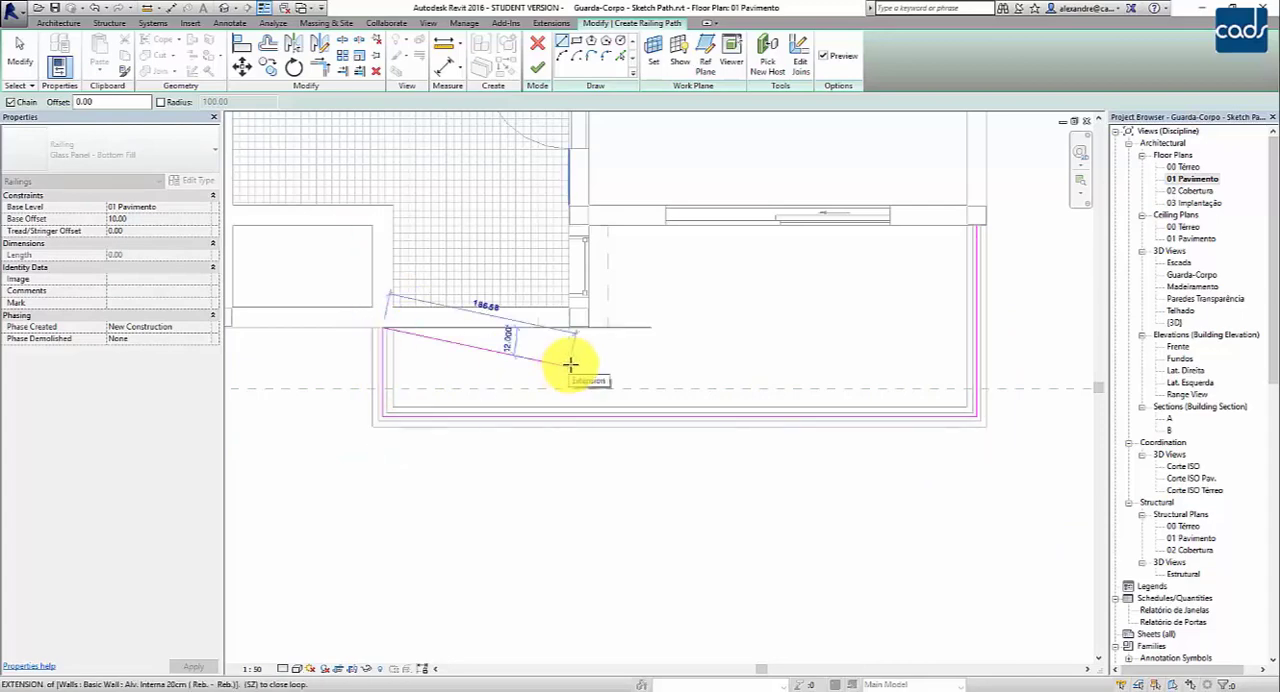
click(537, 66)
click(713, 486)
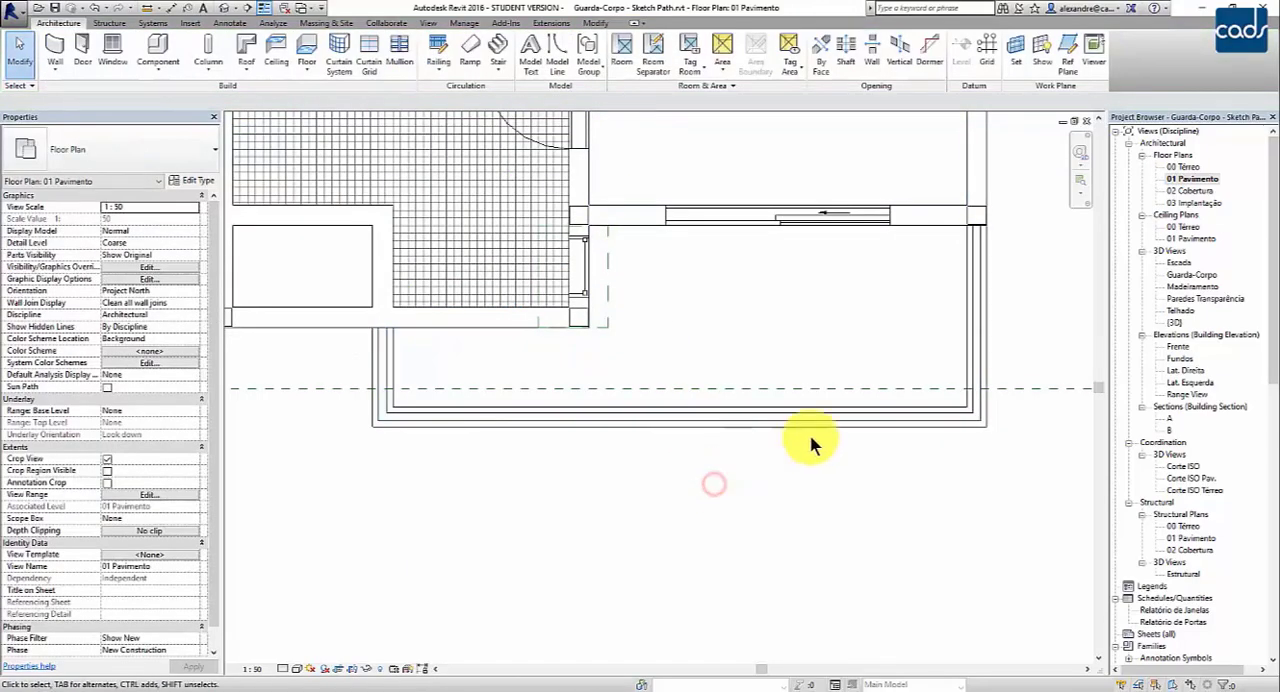
- Inspect the new railing on the front balcony above the garage in the default 3D view
double_click(1175, 322)
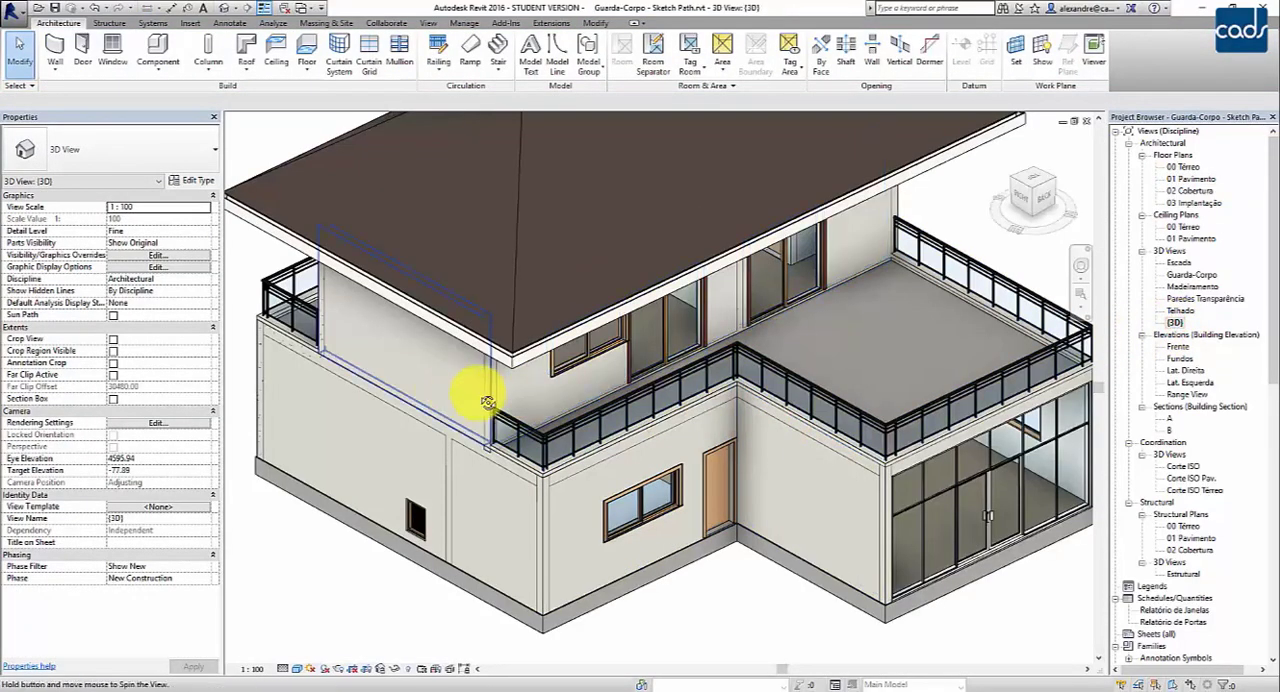
shift+middle_drag(490, 402, 909, 363)
scroll(886, 509, up, 5)
scroll(900, 466, down, 4)
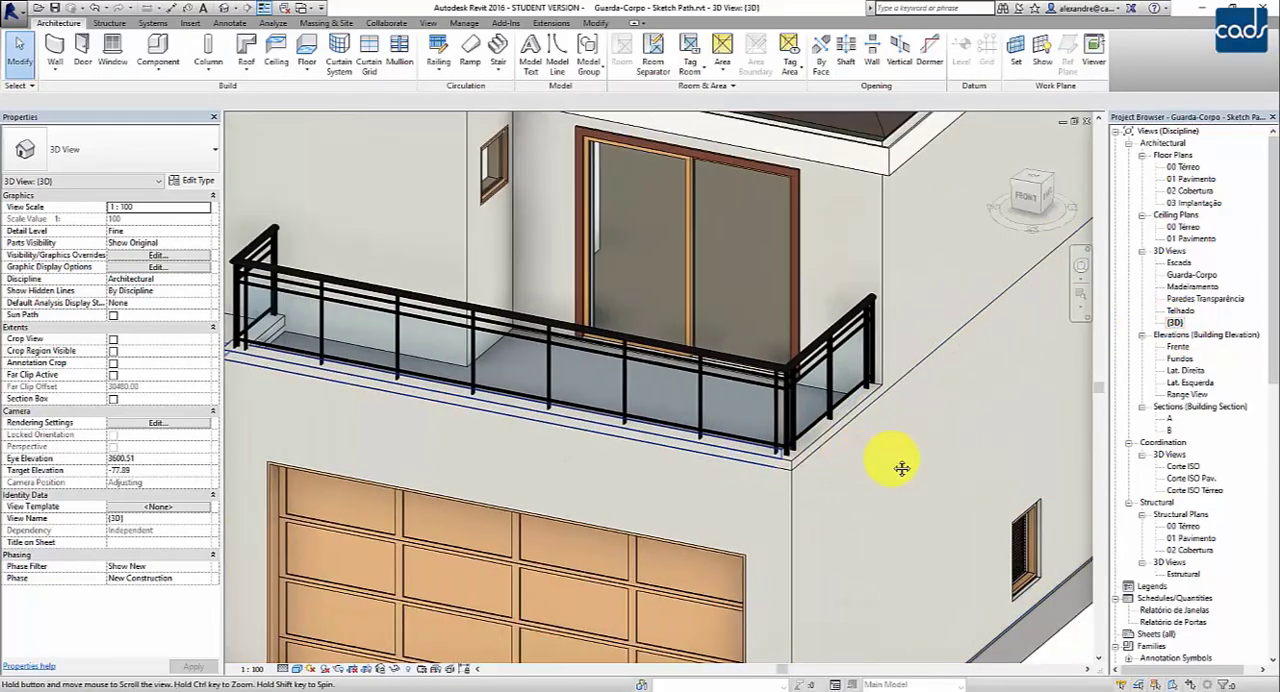
scroll(902, 468, up, 4)
middle_drag(902, 468, 1143, 424)
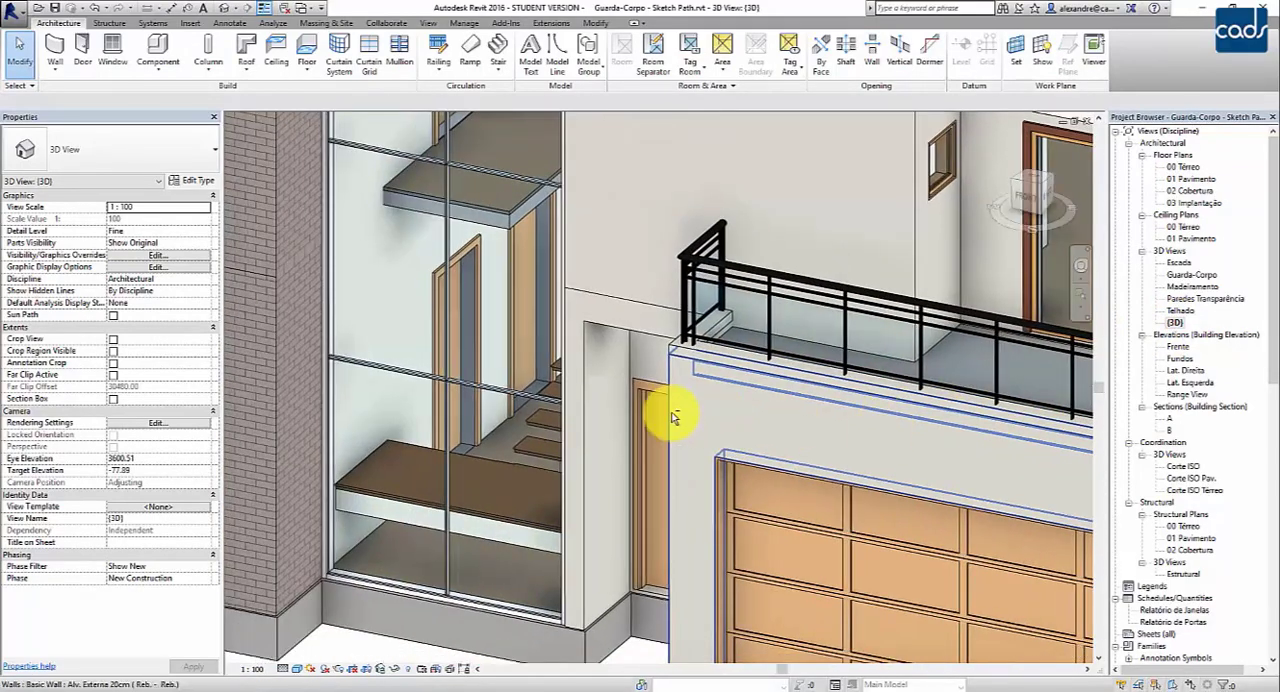
- Examine the staircase and the open first-floor slab edge through the glazed front facade in 3D
shift+middle_drag(676, 419, 724, 596)
shift+middle_drag(676, 513, 691, 490)
middle_drag(729, 429, 774, 358)
middle_drag(757, 189, 749, 272)
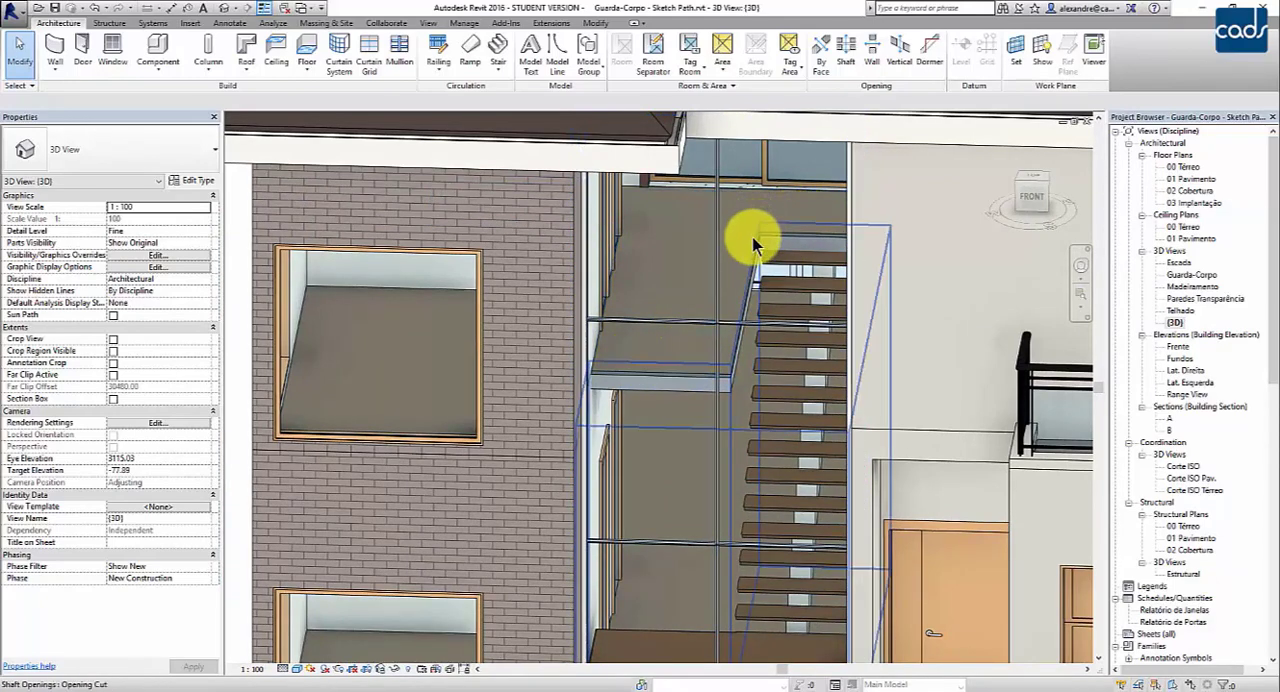
shift+middle_drag(660, 378, 705, 415)
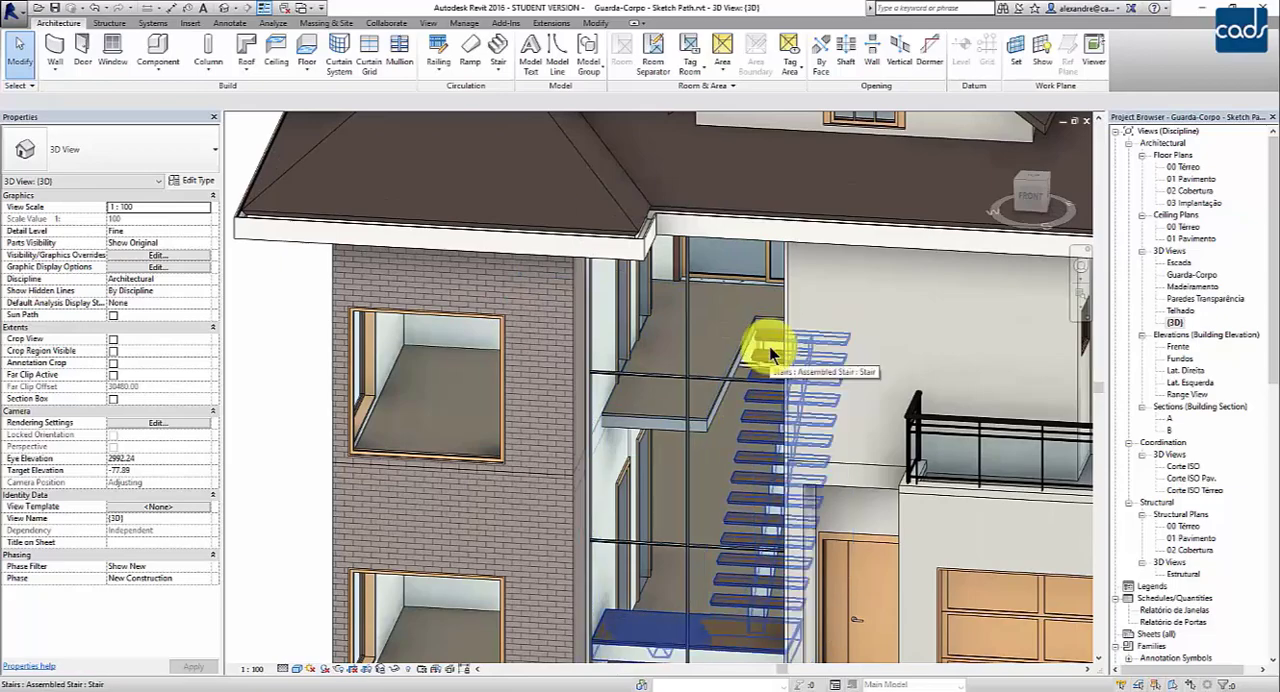
middle_drag(771, 355, 738, 326)
middle_drag(731, 400, 757, 361)
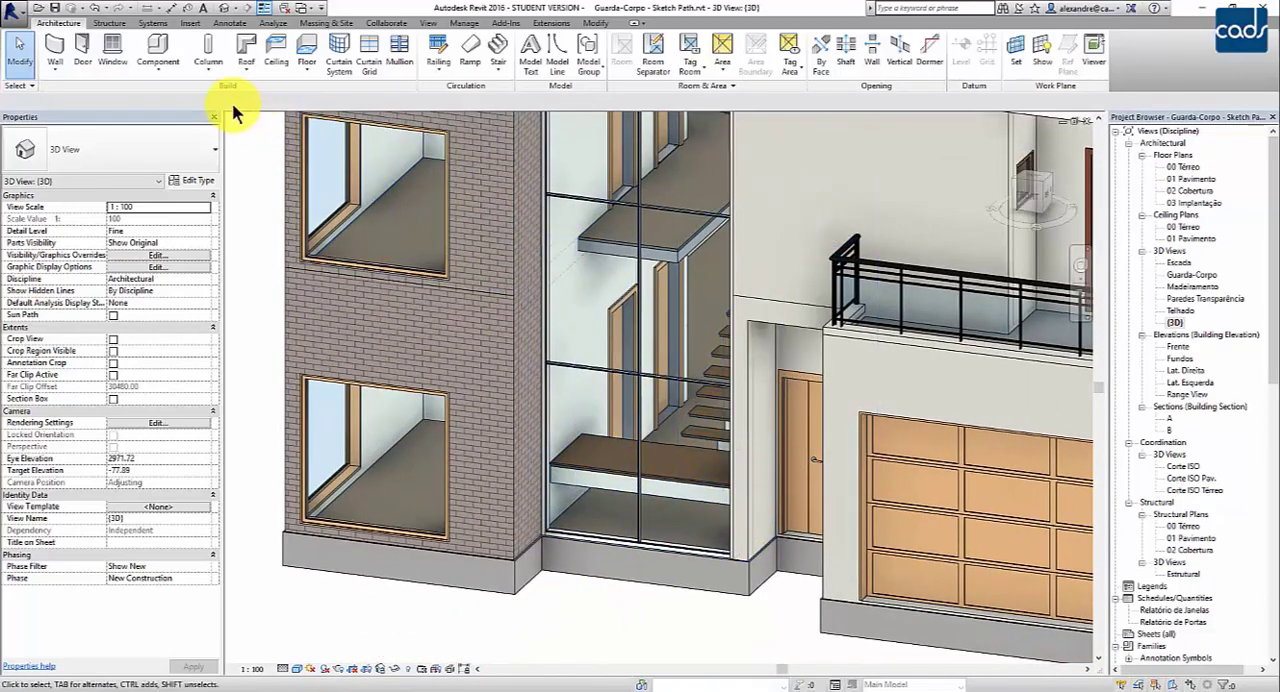
- Place a Guarda-Corpo Vidro Escada railing on the staircase as host, positioned on the treads
click(450, 75)
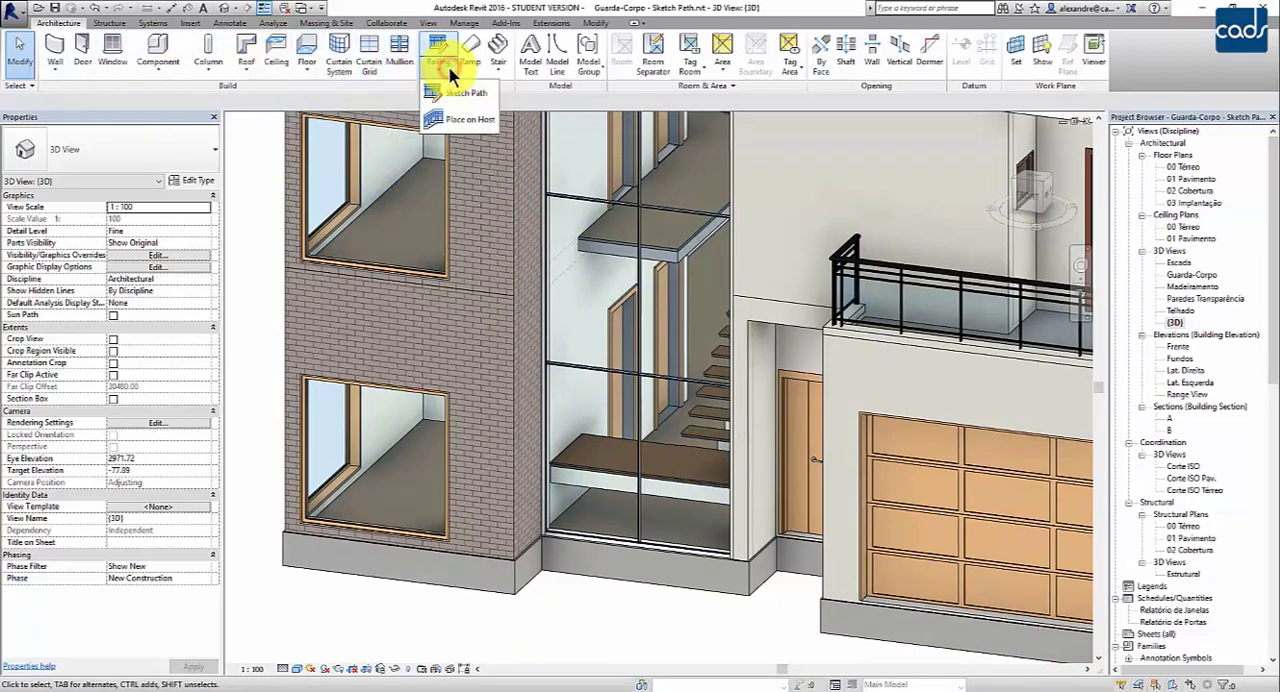
click(441, 121)
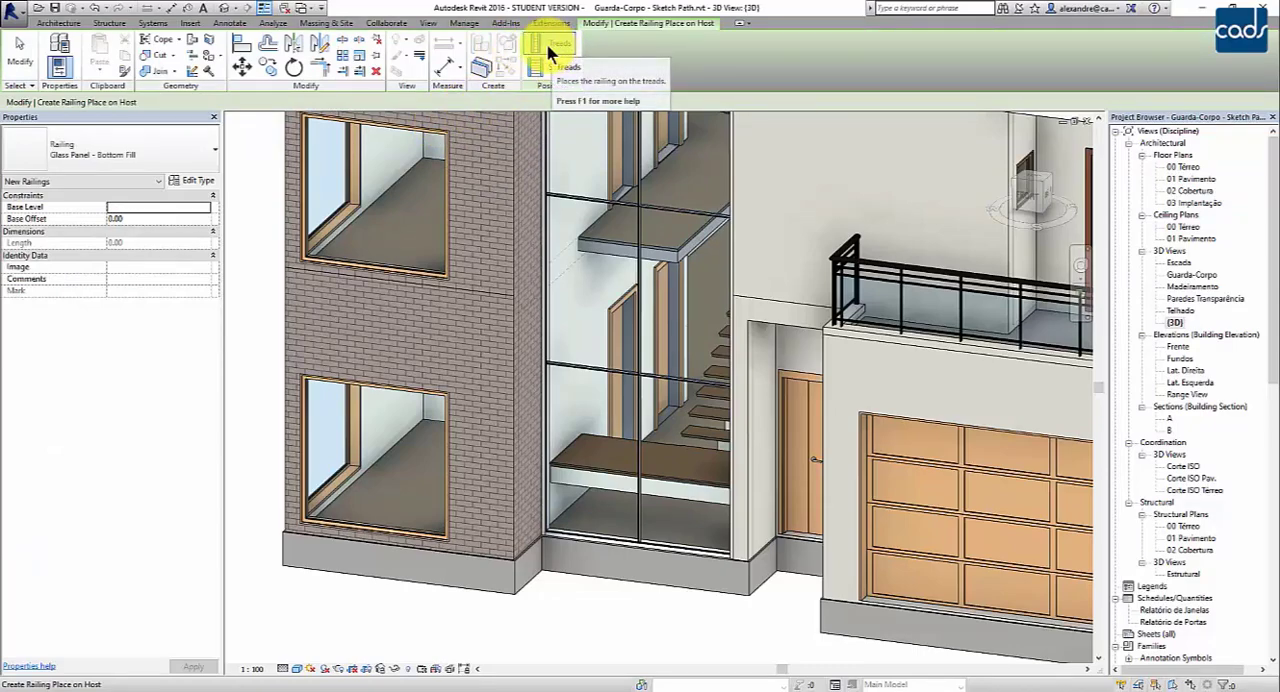
click(195, 150)
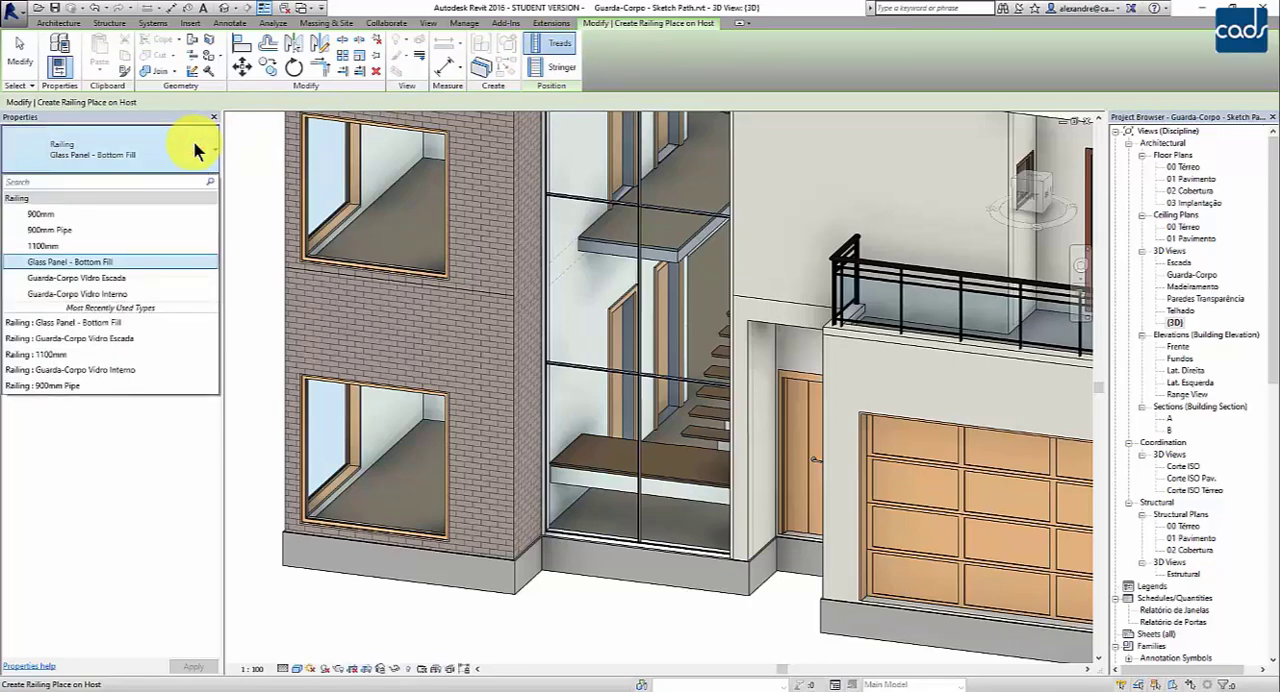
click(93, 280)
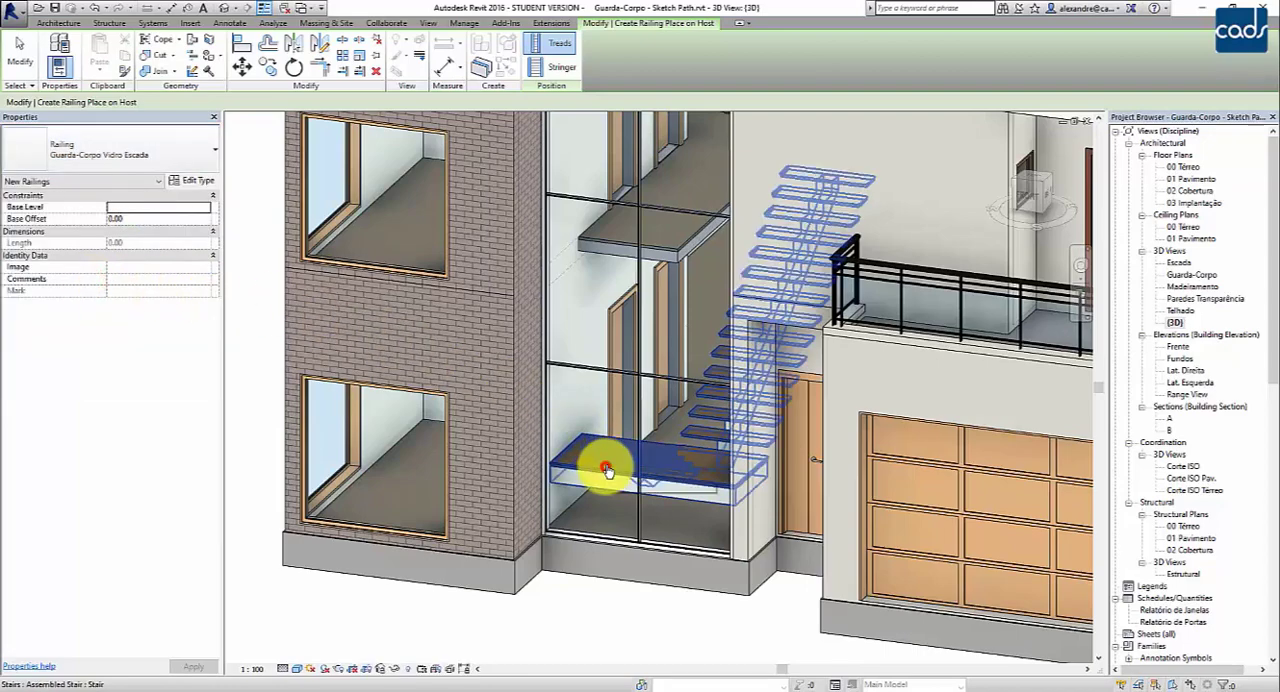
click(608, 471)
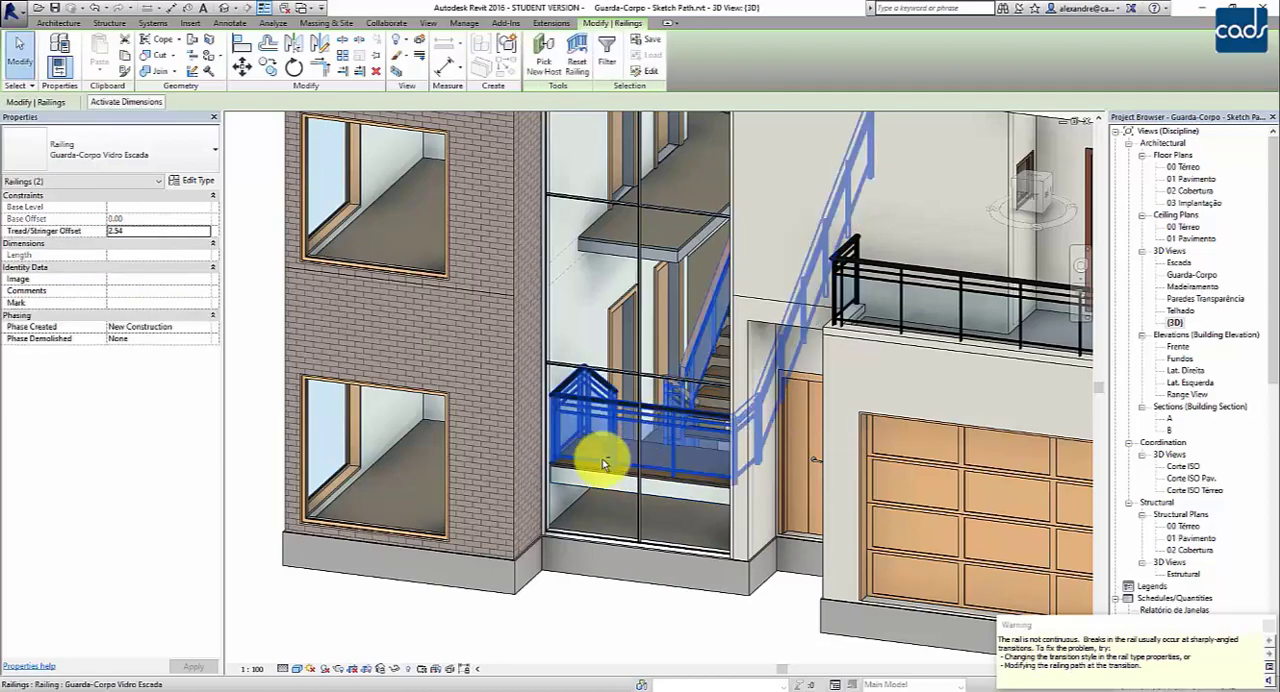
mouse_move(594, 470)
shift+middle_down()
mouse_move(640, 476)
mouse_move(608, 476)
shift+middle_up()
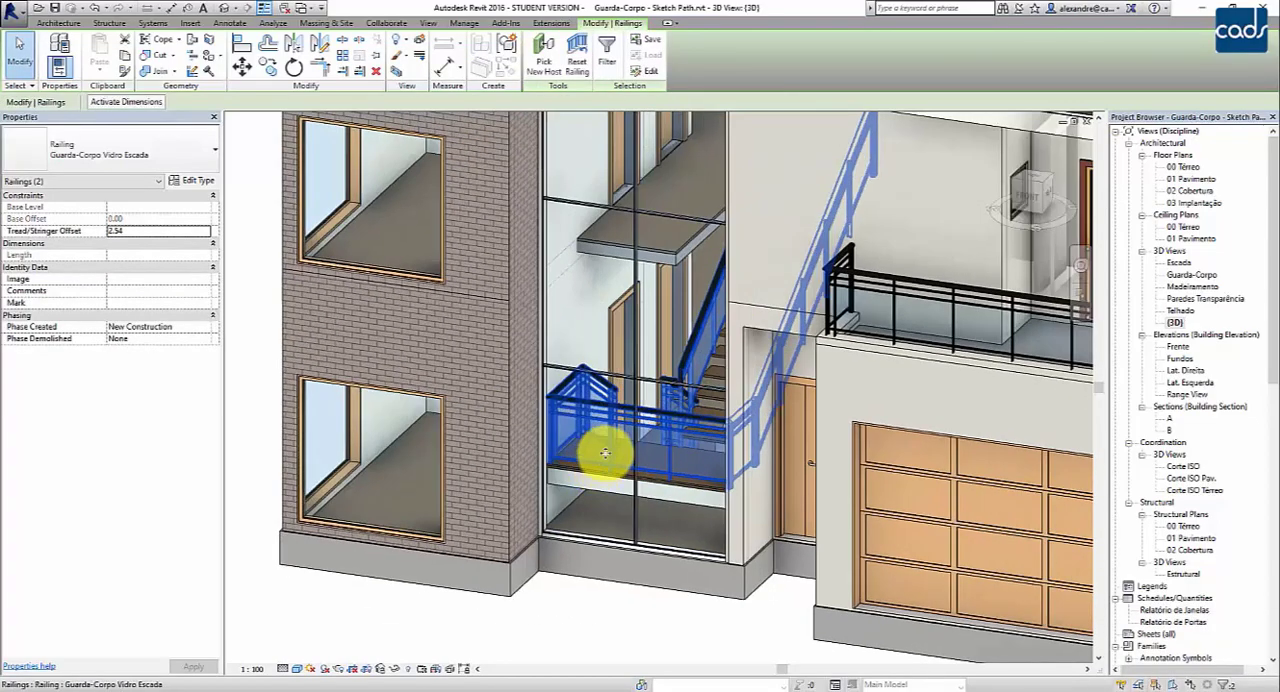
key(Escape)
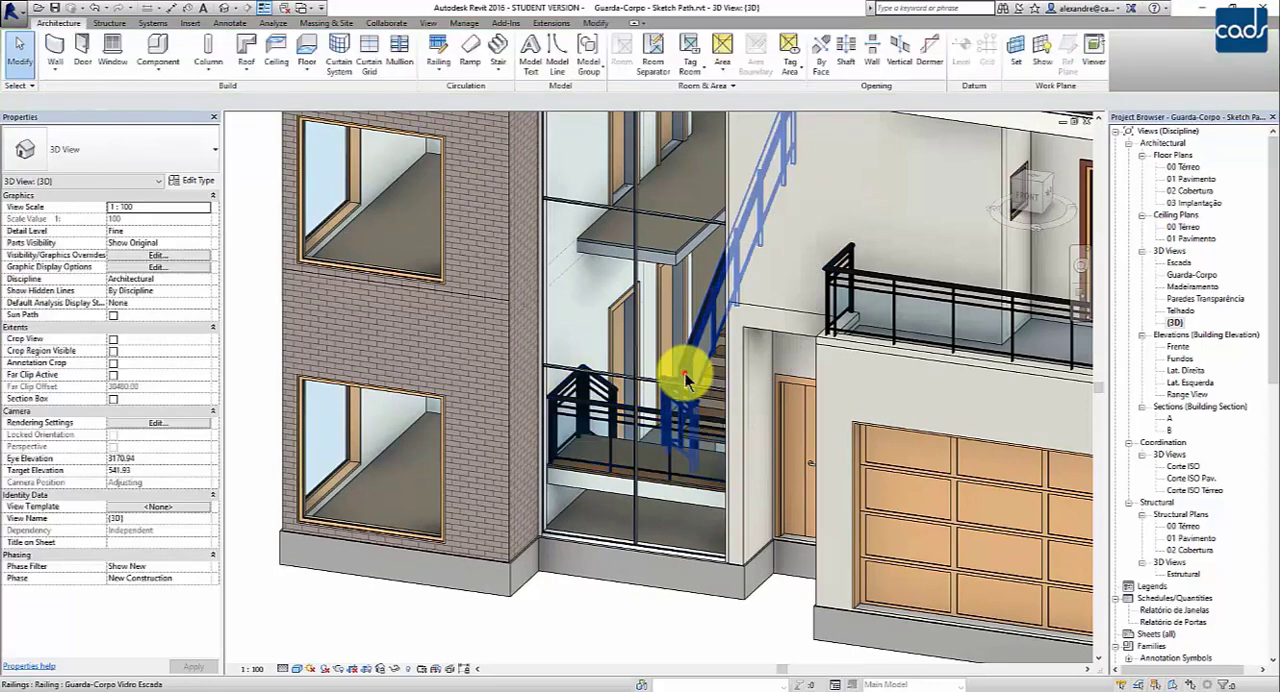
- Examine the handrail joint of the inner stair railing where it turns at the landing
click(685, 376)
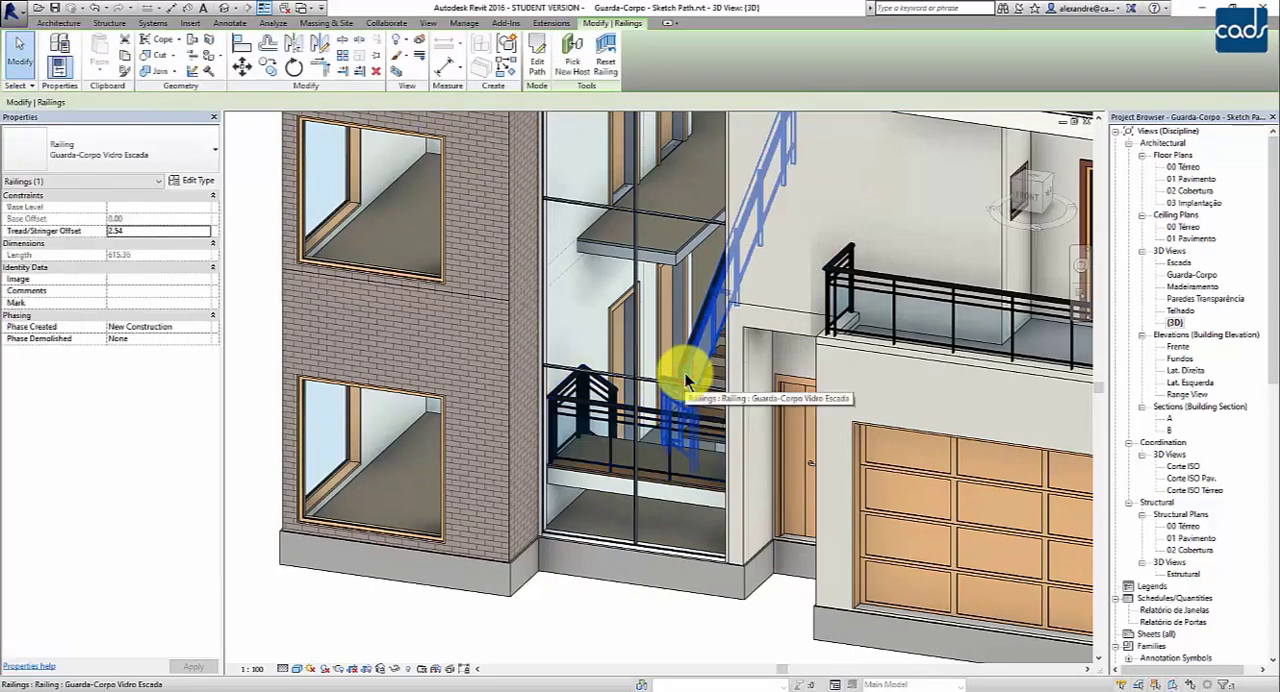
scroll(606, 374, up, 4)
middle_drag(645, 387, 619, 379)
scroll(635, 387, up, 3)
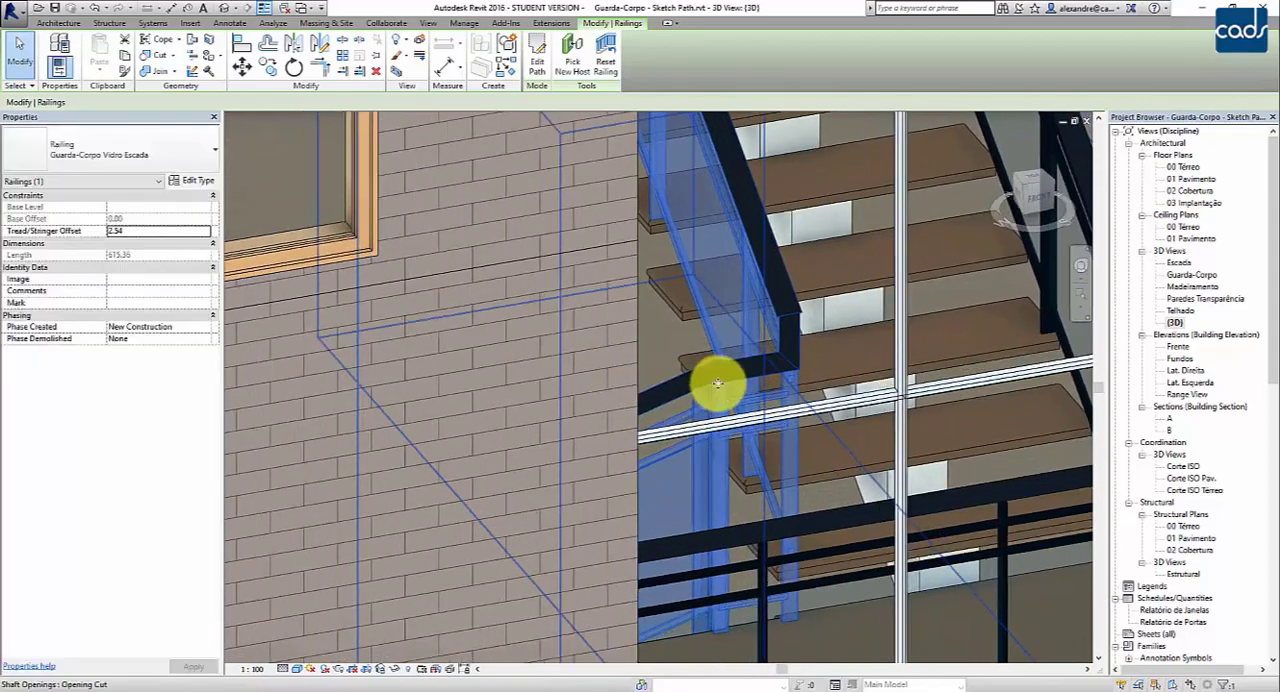
scroll(717, 384, up, 4)
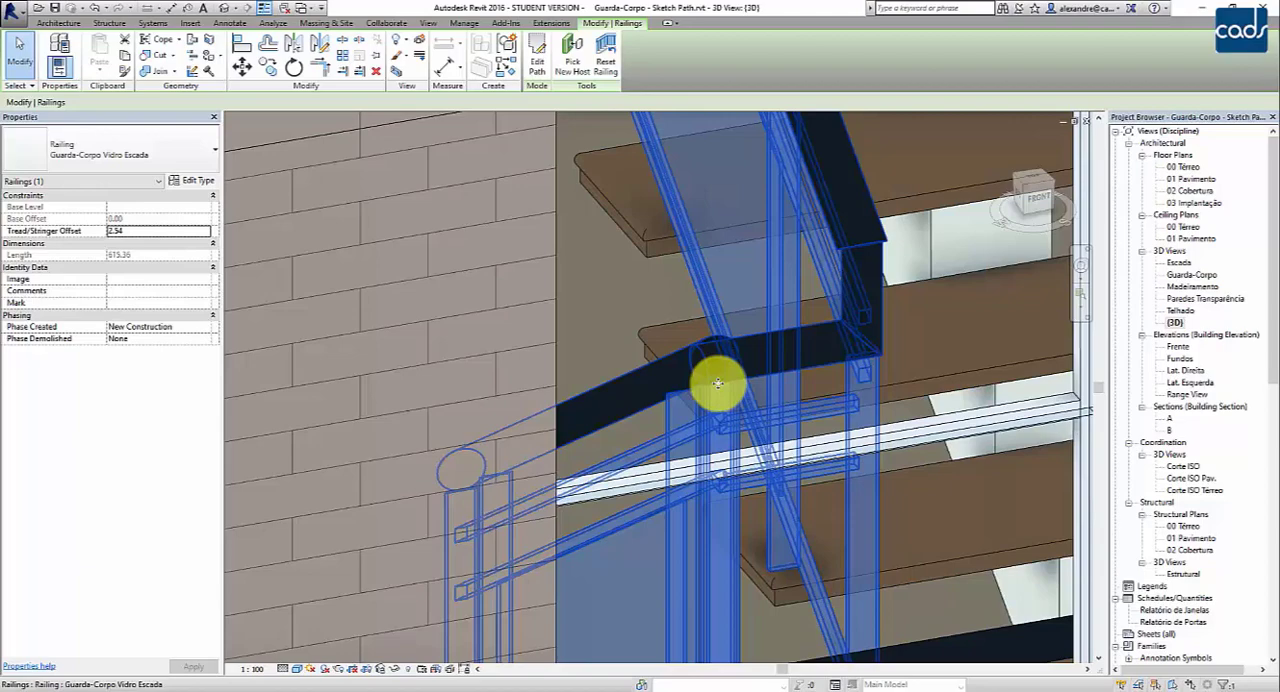
middle_drag(831, 403, 834, 243)
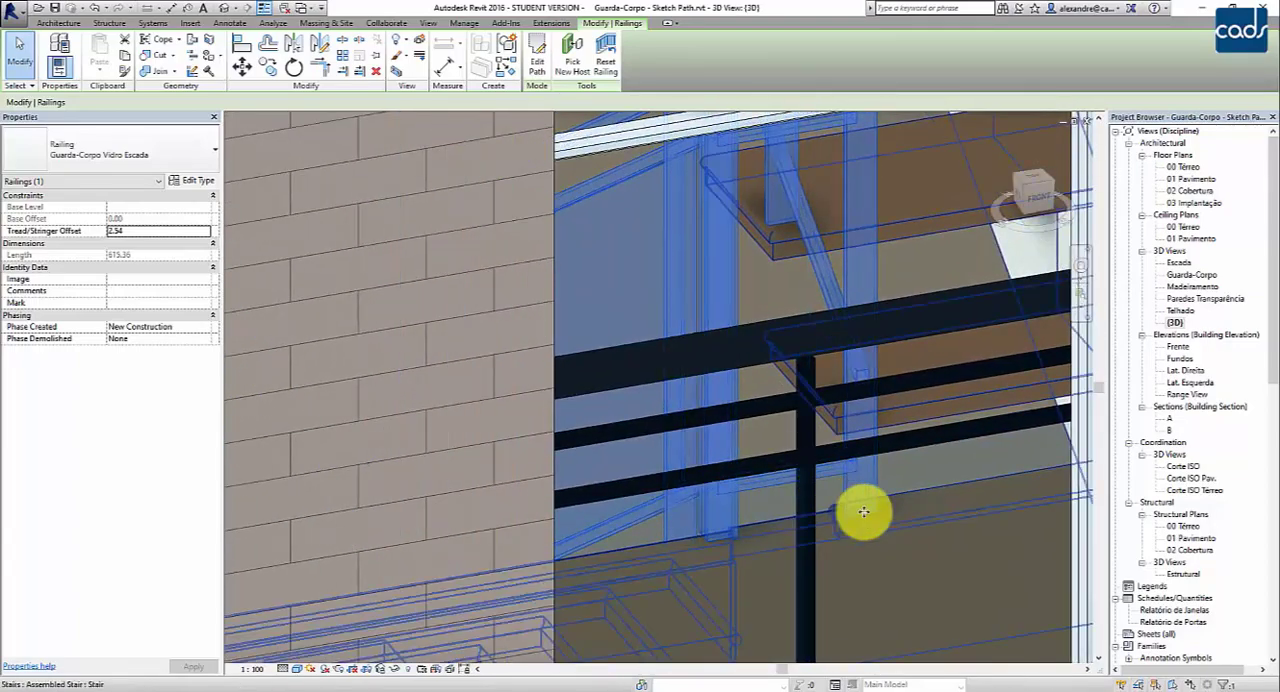
middle_drag(777, 372, 833, 617)
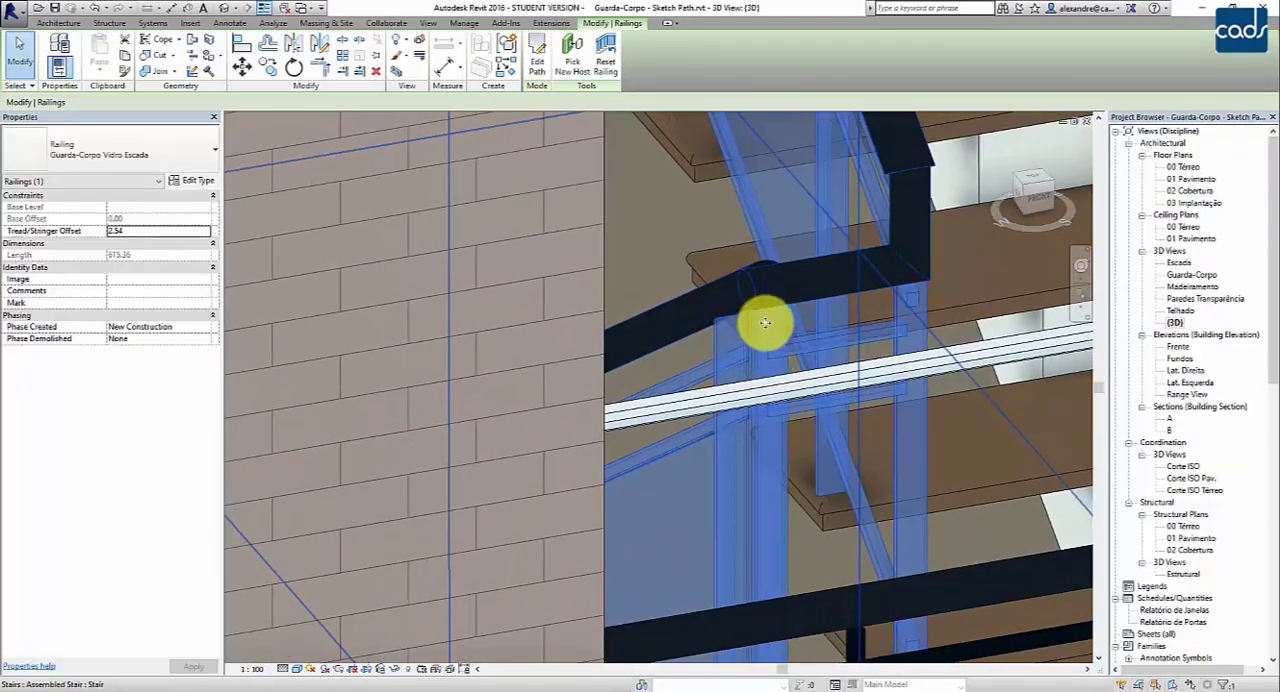
scroll(767, 287, up, 2)
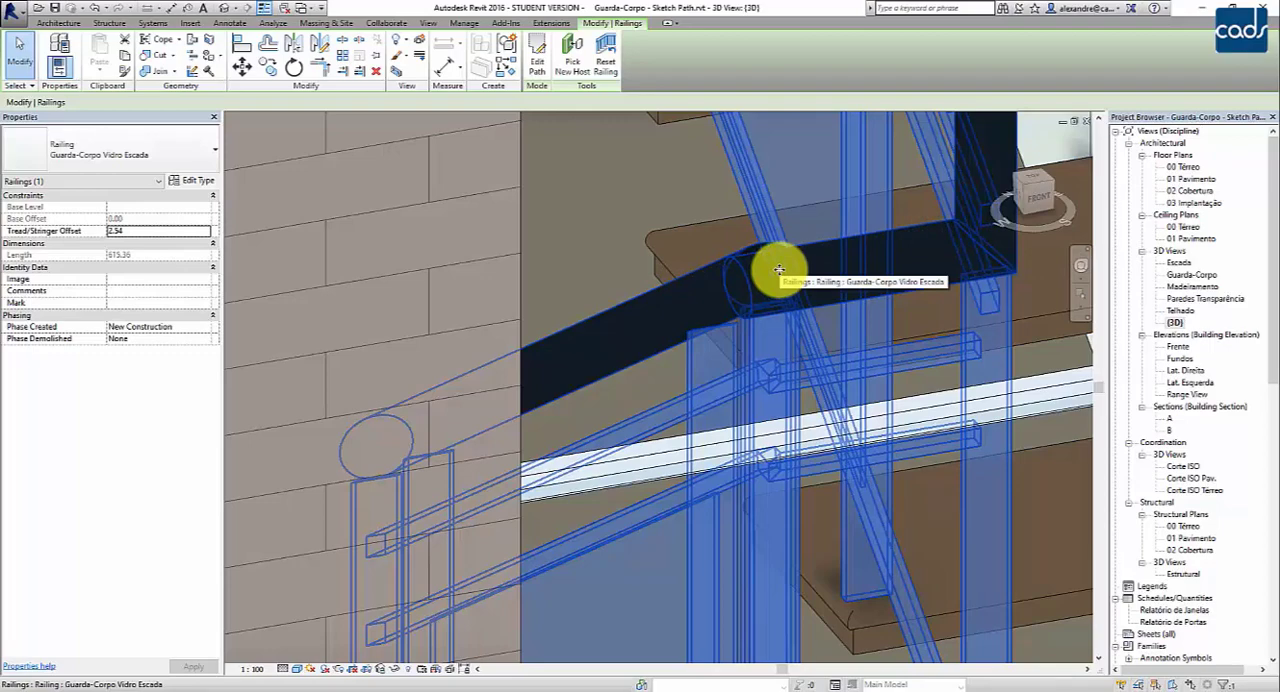
key(Escape)
middle_drag(778, 268, 871, 371)
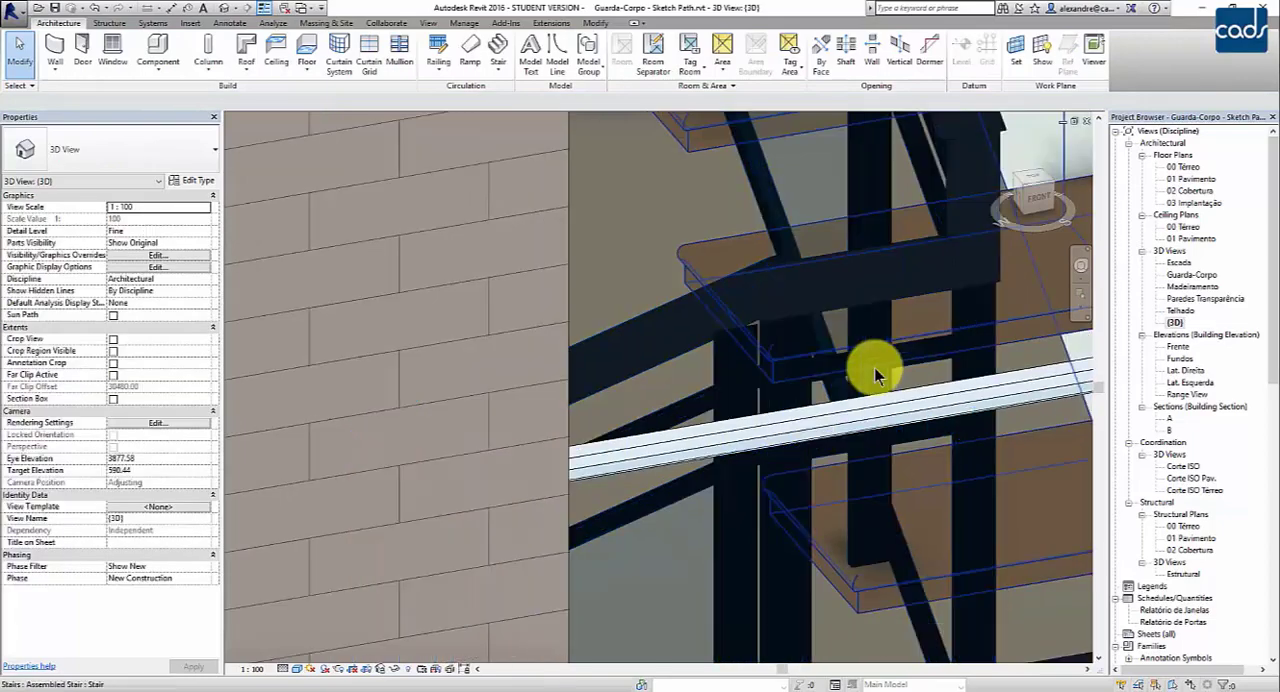
scroll(835, 330, down, 2)
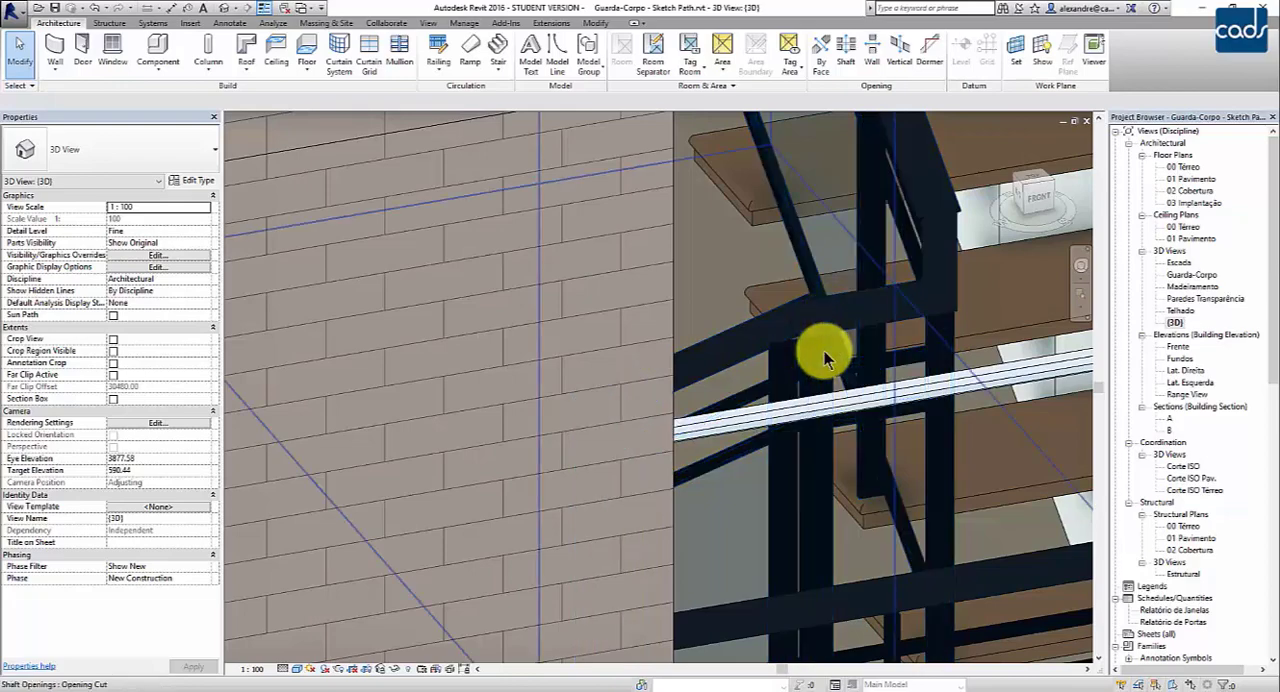
- Open the inner stair railing's path for editing in the 00 Térreo floor plan and select the short connecting segment at the landing
click(855, 310)
middle_drag(779, 367, 712, 346)
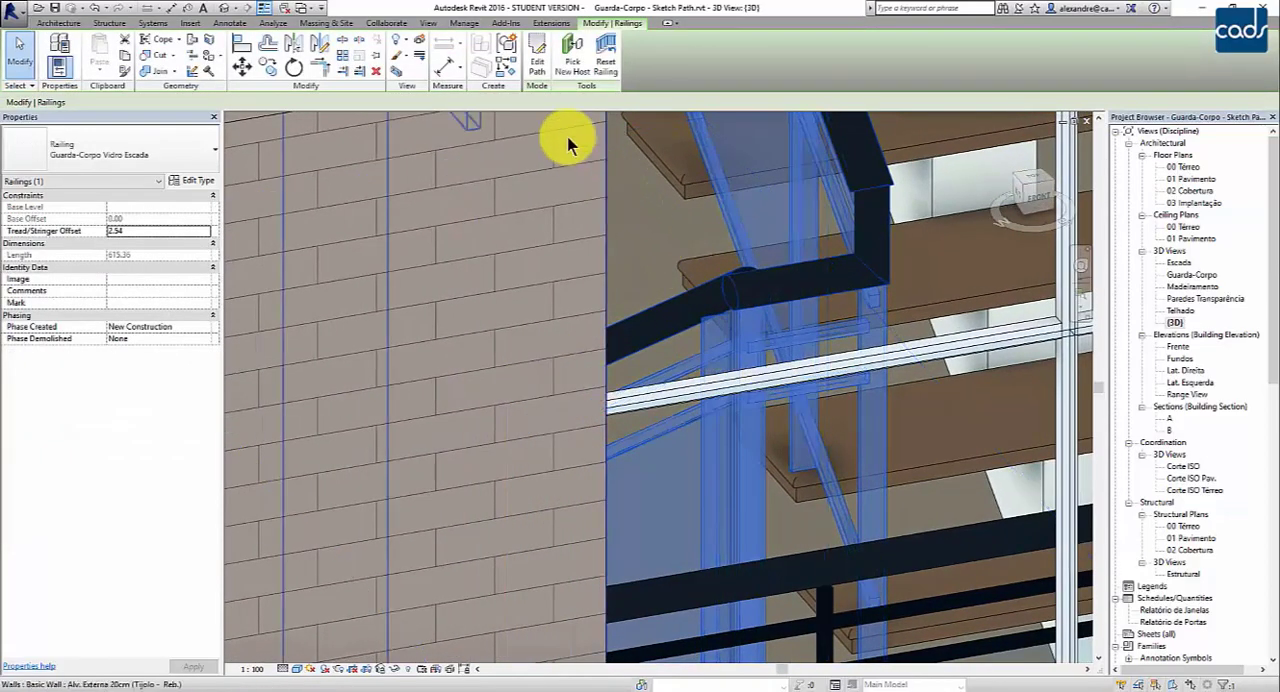
click(539, 72)
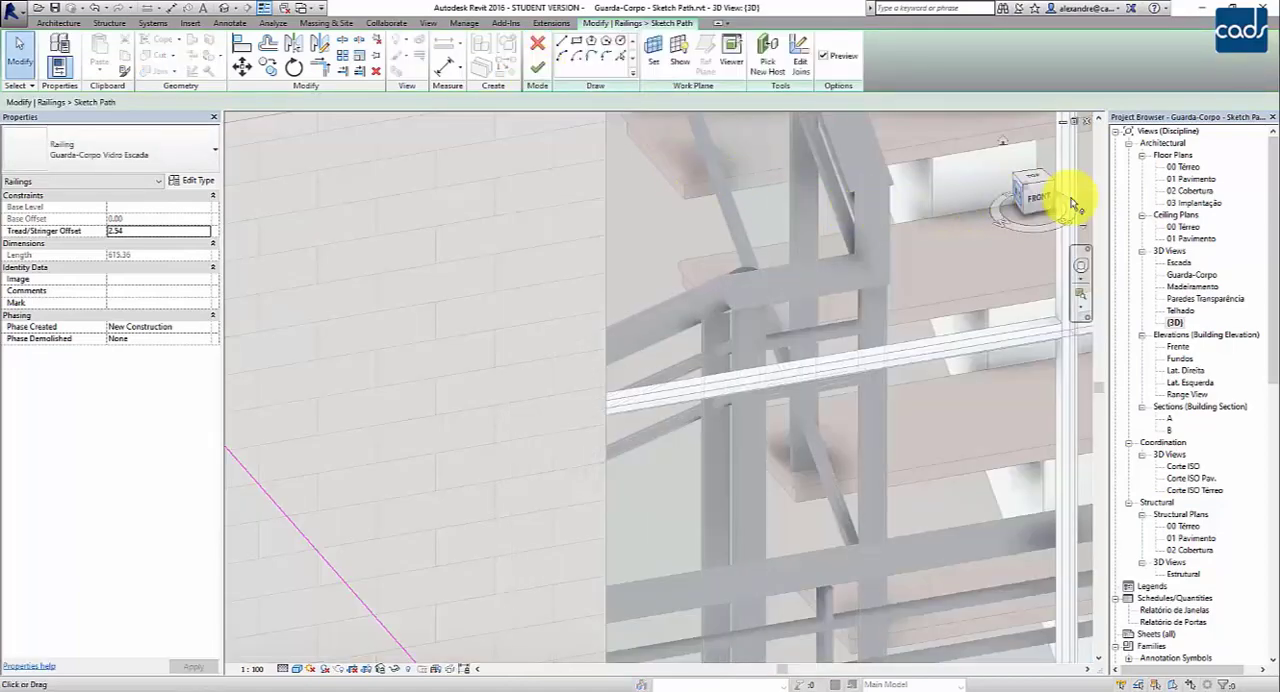
double_click(1185, 167)
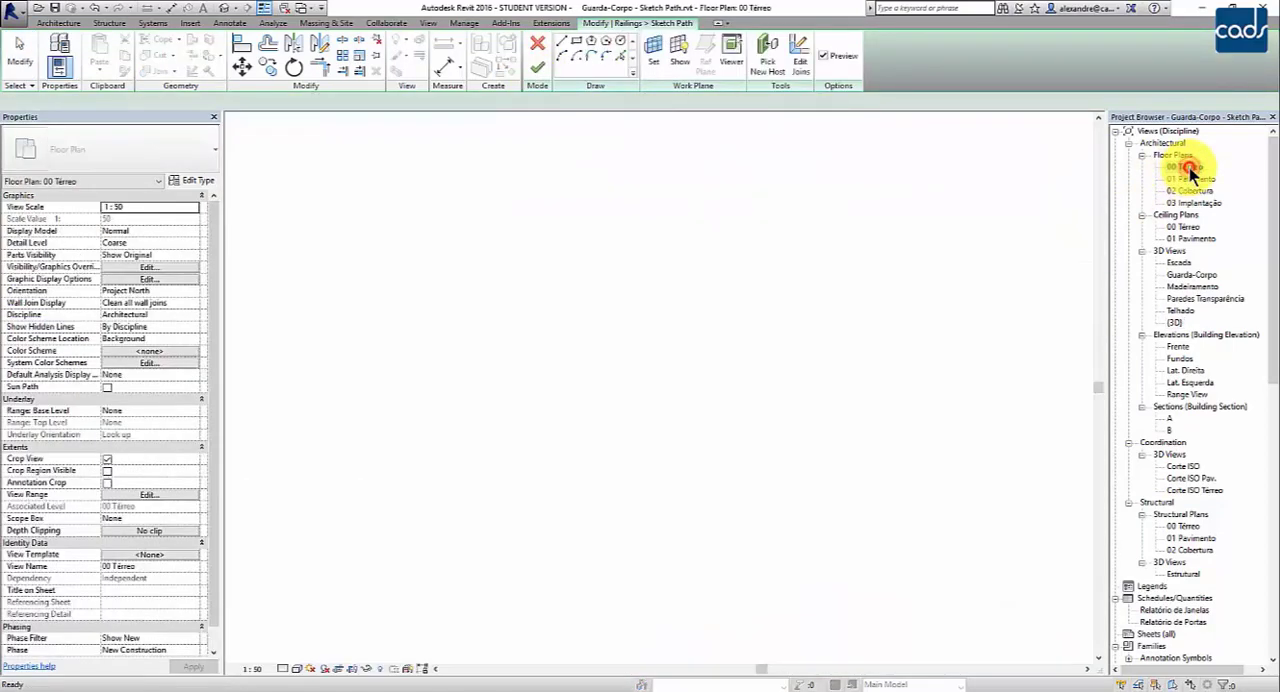
middle_drag(803, 330, 891, 211)
scroll(543, 386, up, 8)
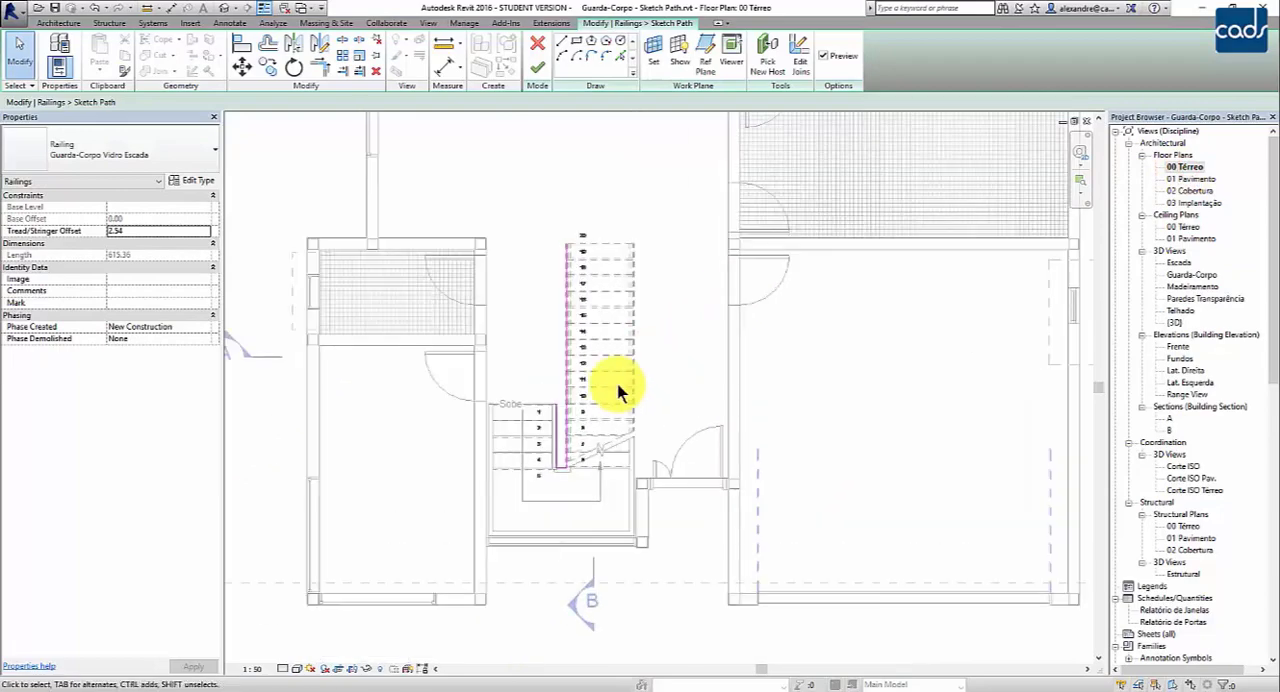
scroll(563, 468, up, 5)
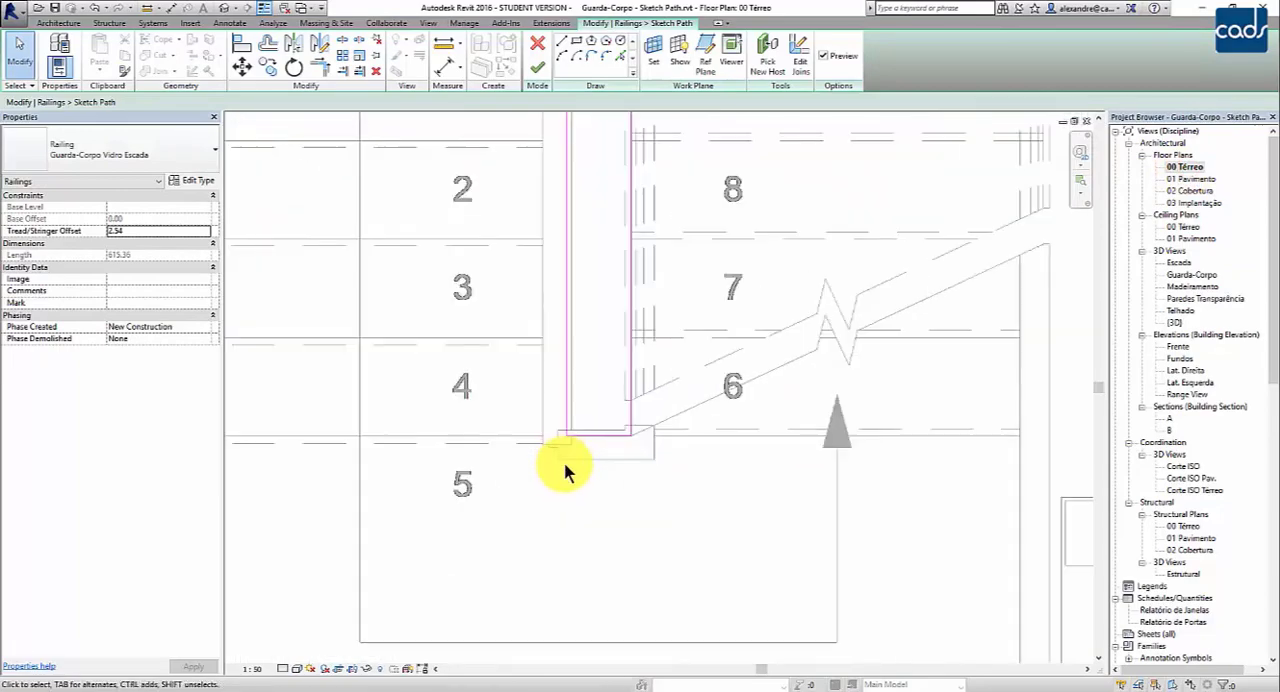
scroll(583, 447, up, 3)
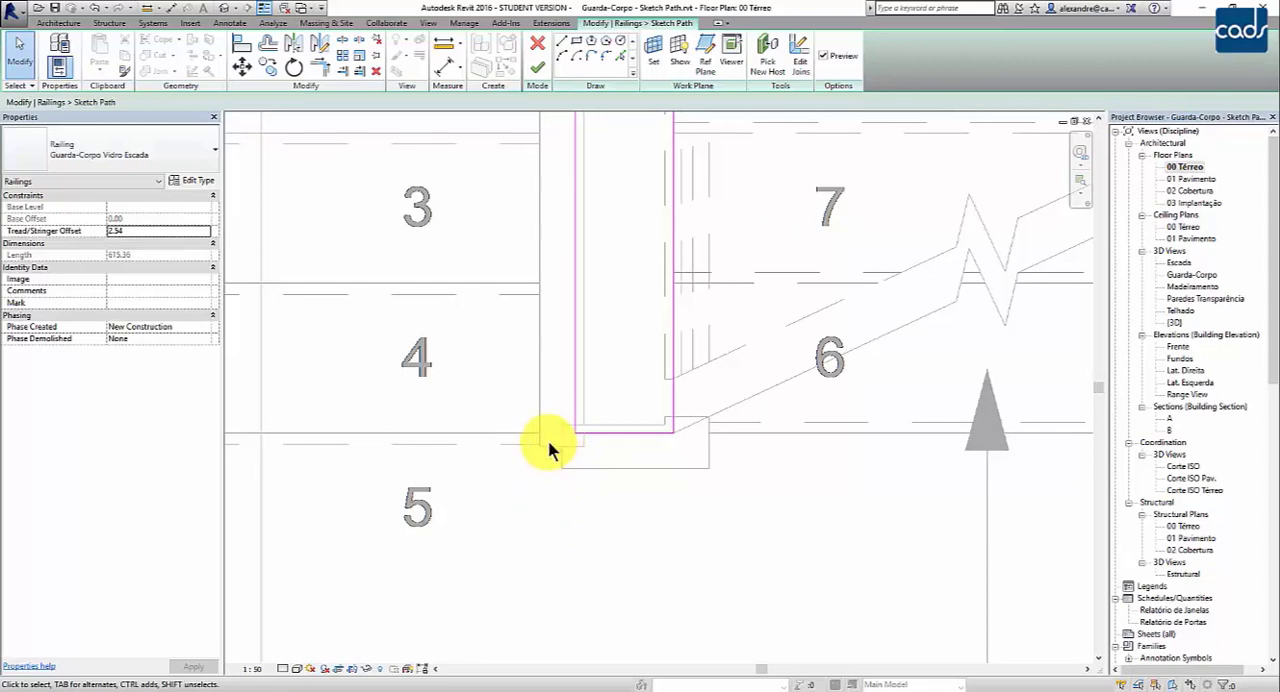
click(630, 437)
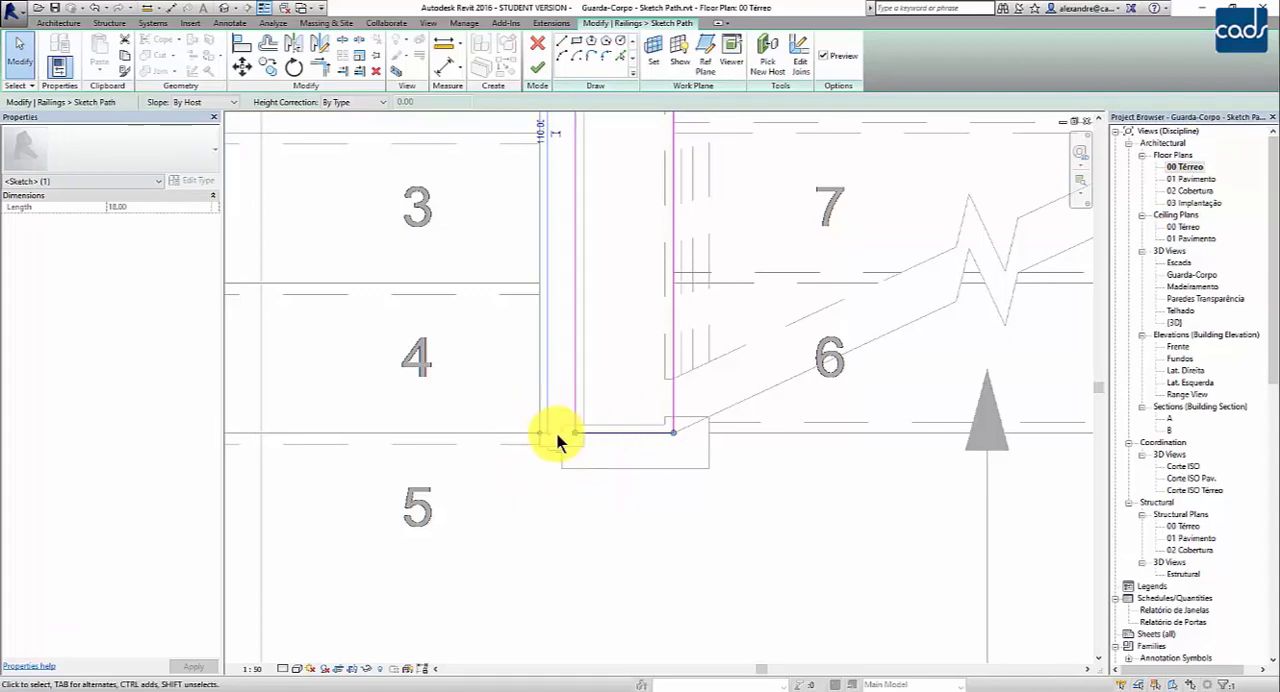
scroll(606, 463, down, 1)
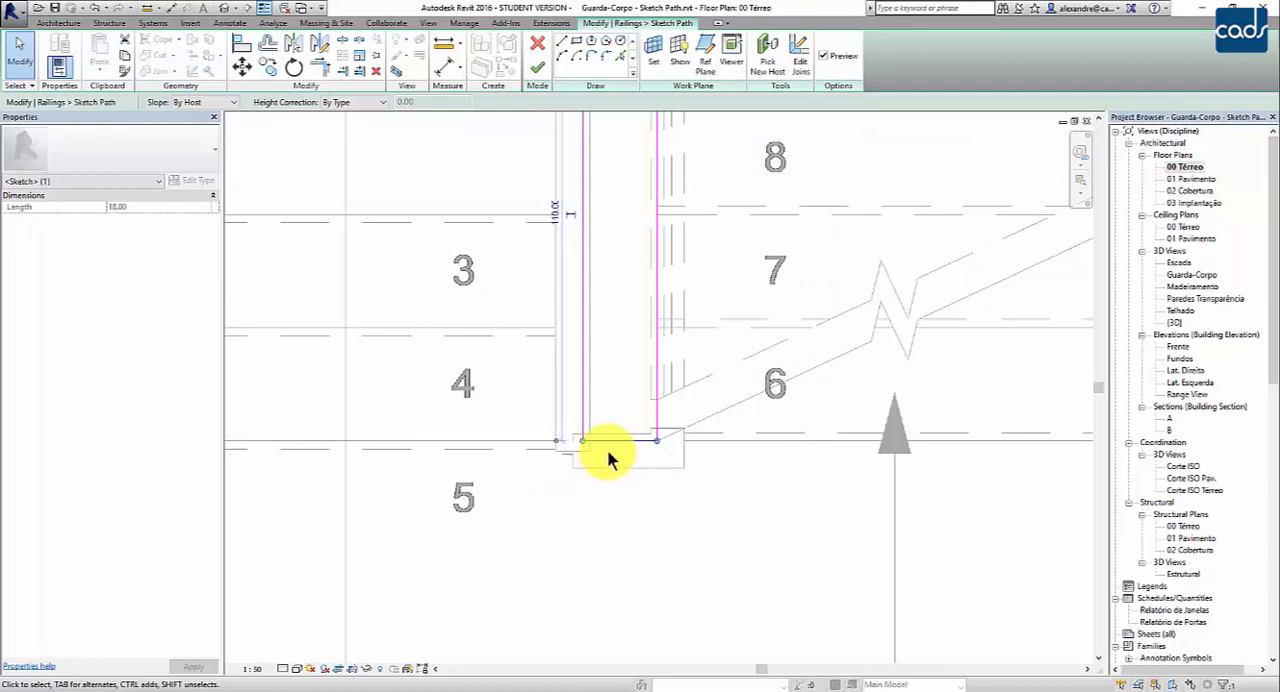
- Try offsetting the short connecting segment by setting its temporary dimension along the lower flight to 105
click(555, 213)
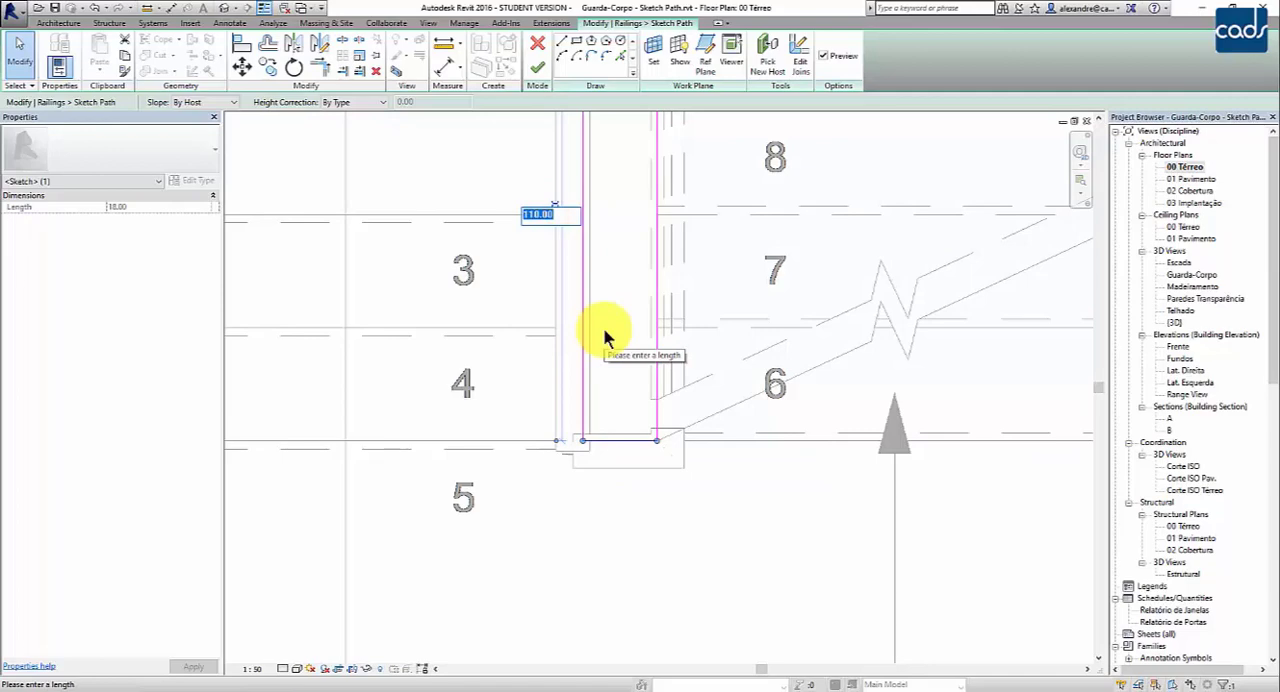
text(105)
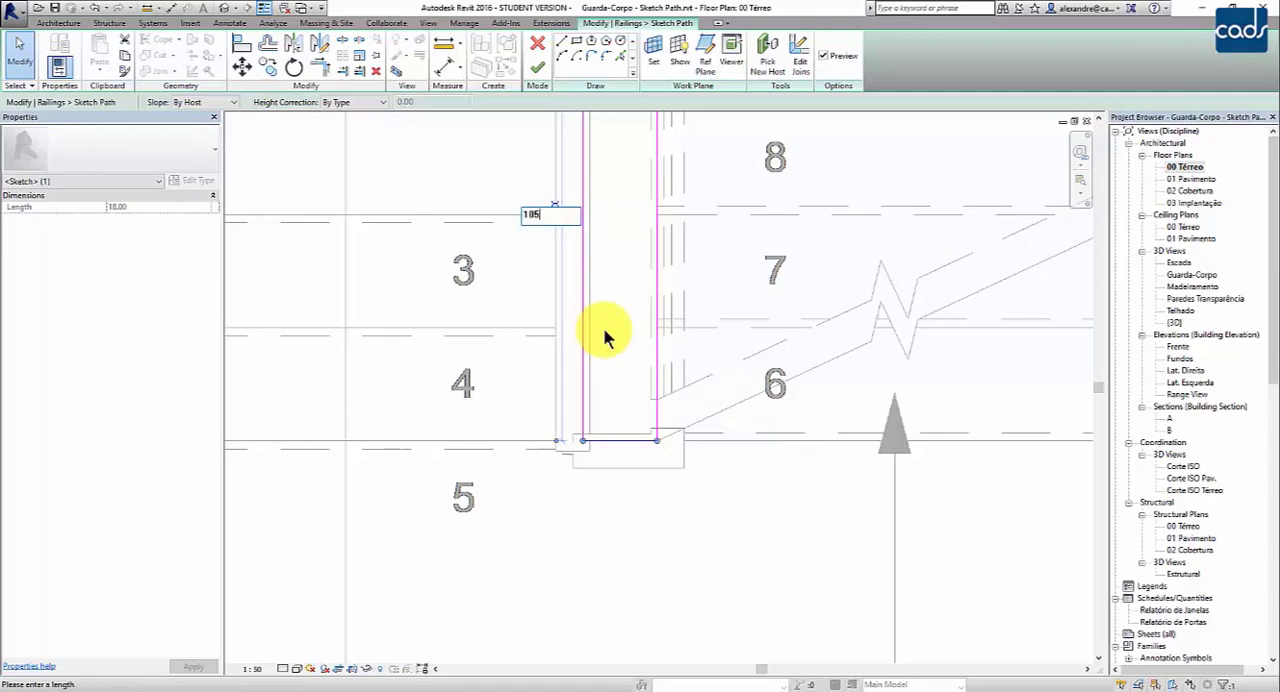
key(Return)
middle_drag(606, 335, 606, 469)
click(551, 340)
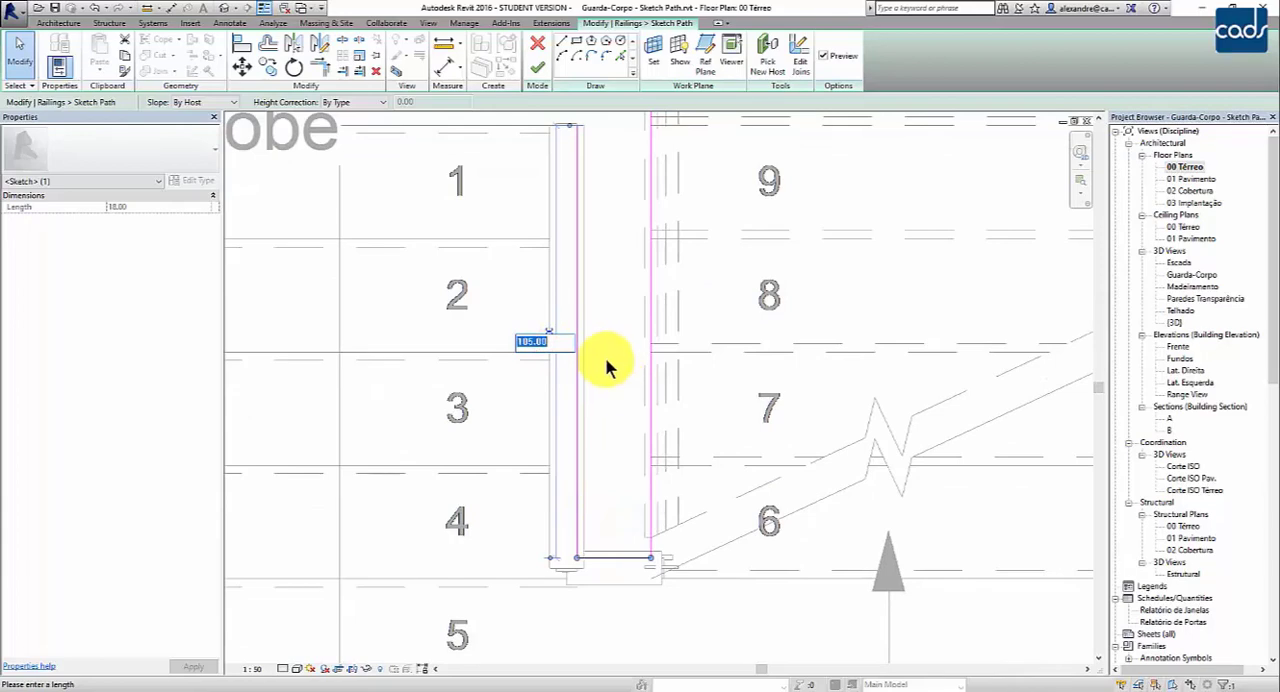
click(605, 356)
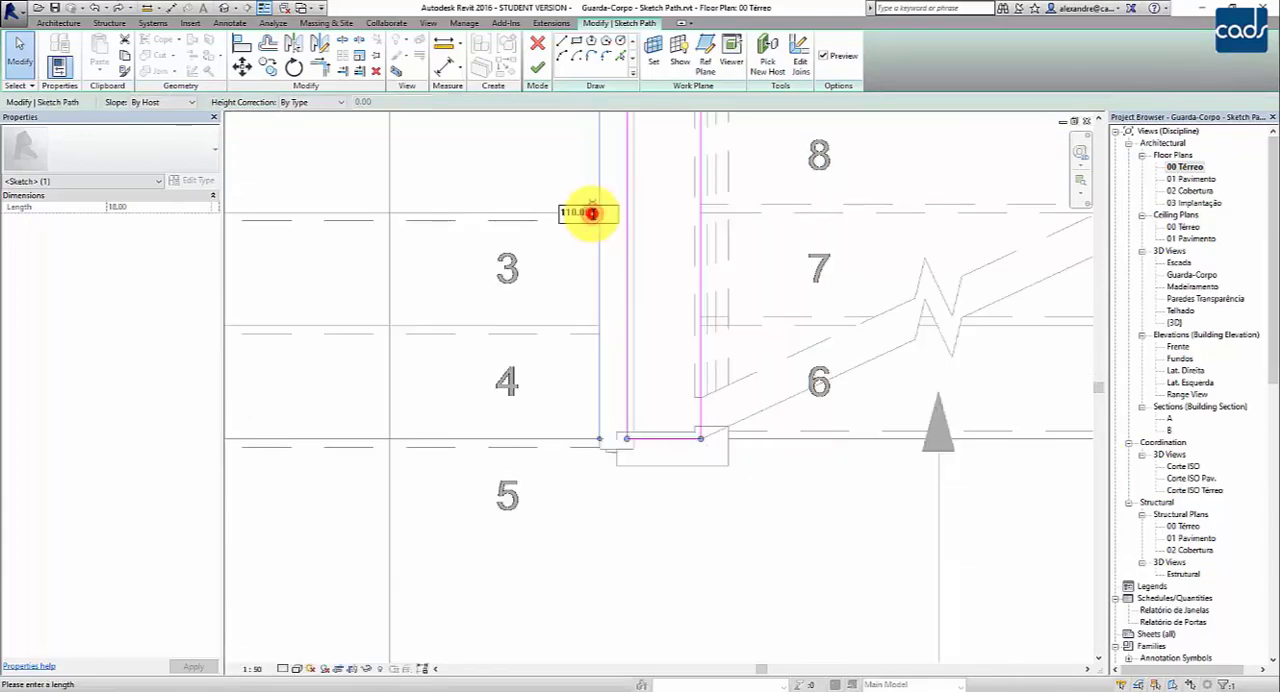
- Set the connecting segment's temporary dimension along the lower flight to 115 and finish the railing path
double_click(592, 213)
text(115)
key(Return)
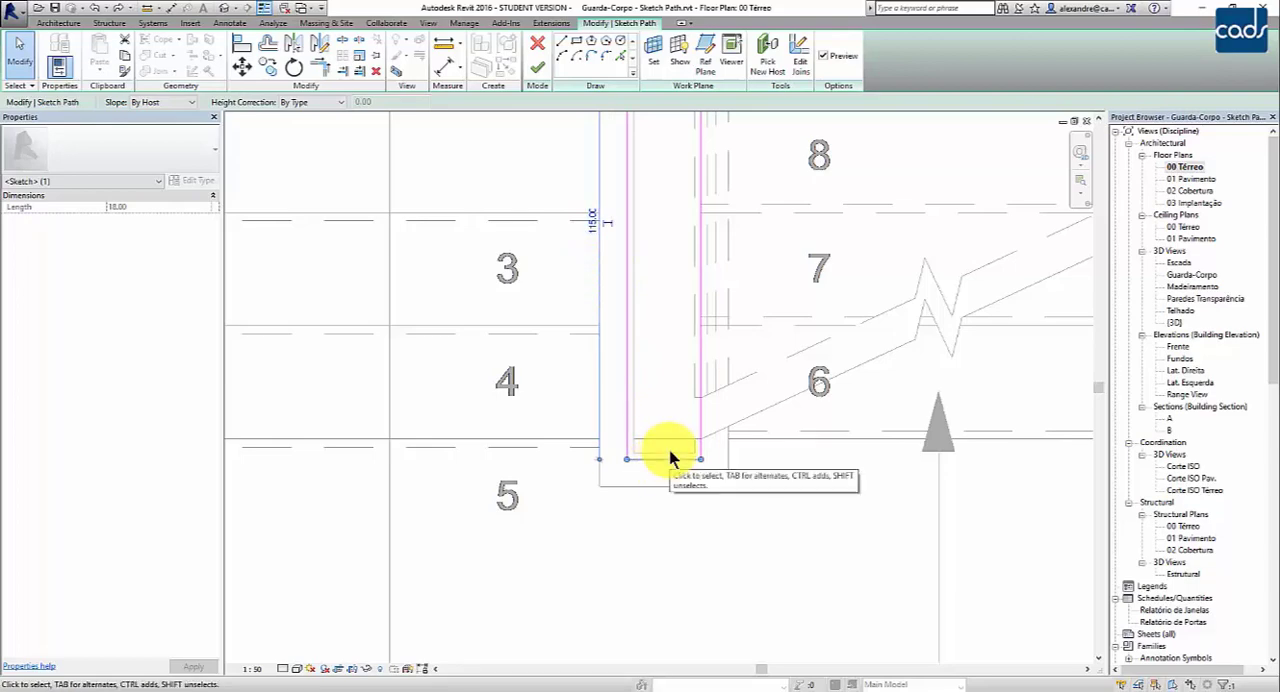
scroll(611, 460, up, 1)
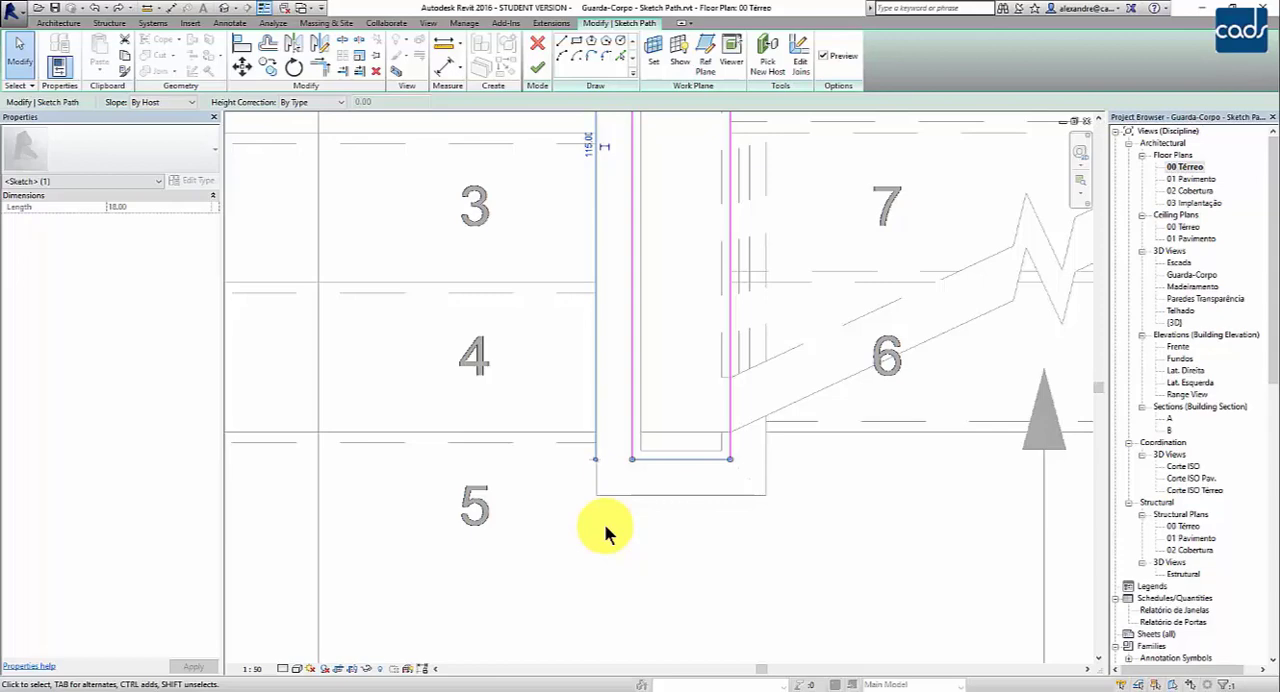
click(542, 66)
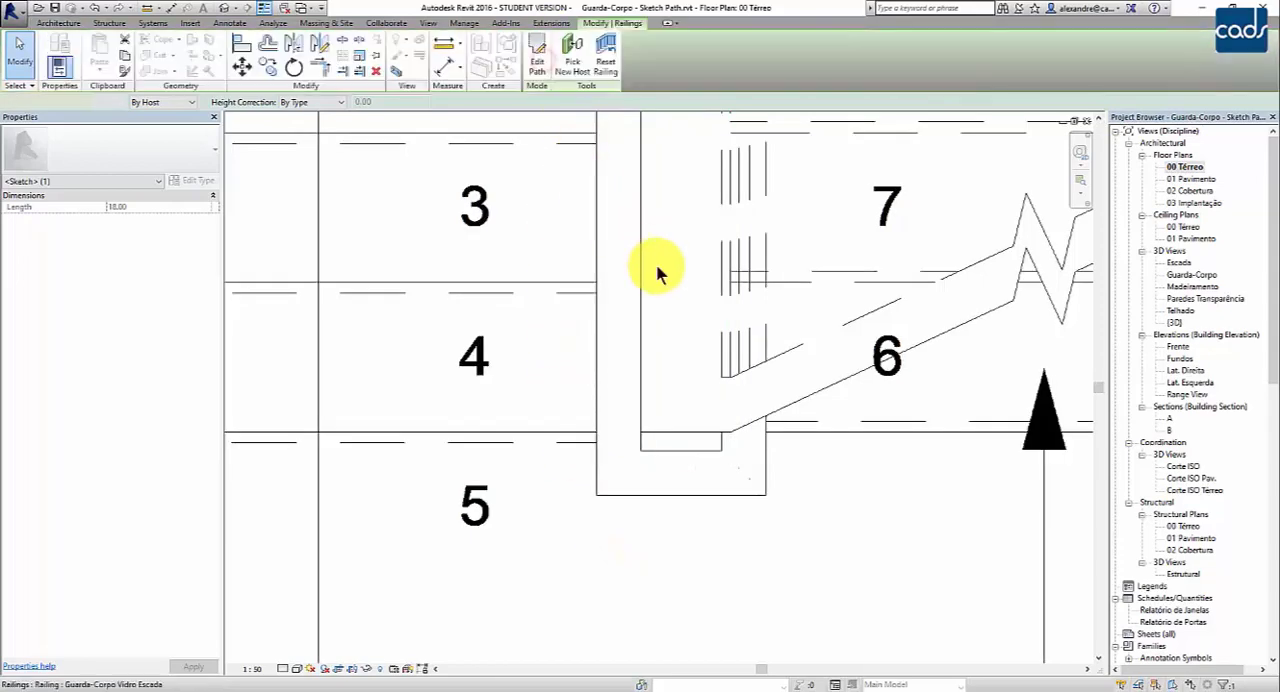
- Inspect the edited railing's turn at the landing and its upper end by the first-floor slab in the default 3D view
double_click(1174, 322)
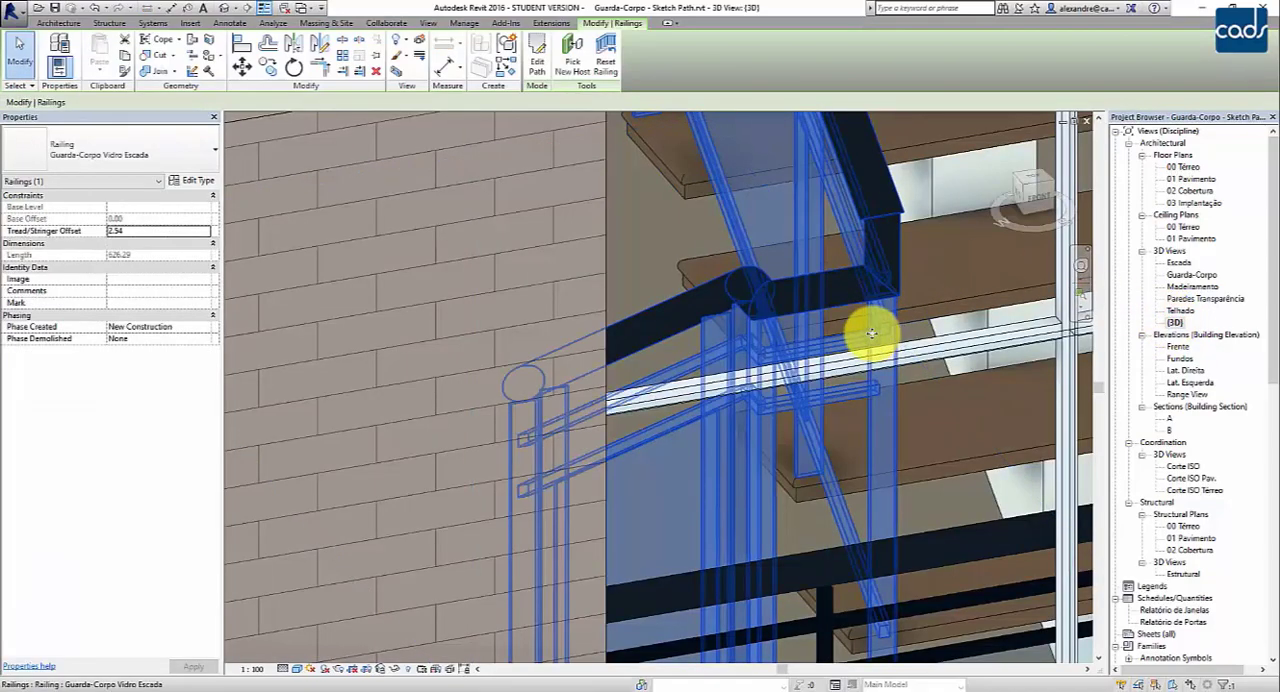
scroll(866, 330, down, 2)
scroll(788, 300, up, 2)
scroll(788, 316, up, 3)
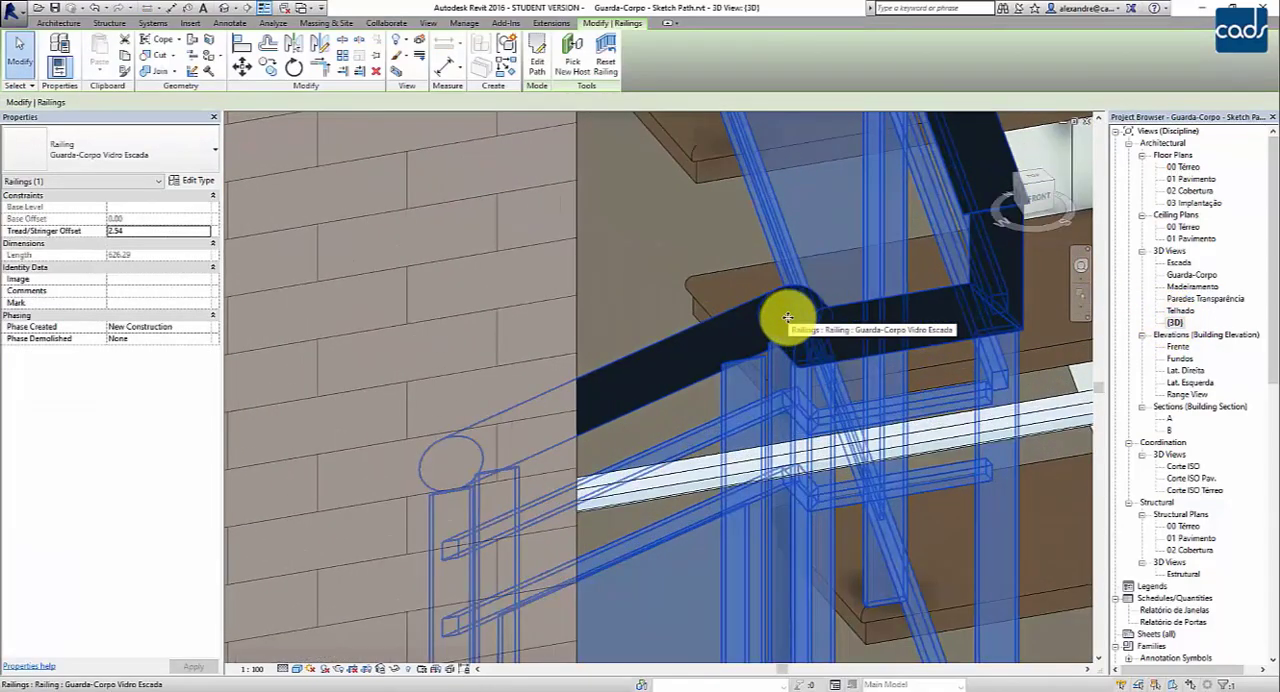
key(Escape)
scroll(865, 378, down, 4)
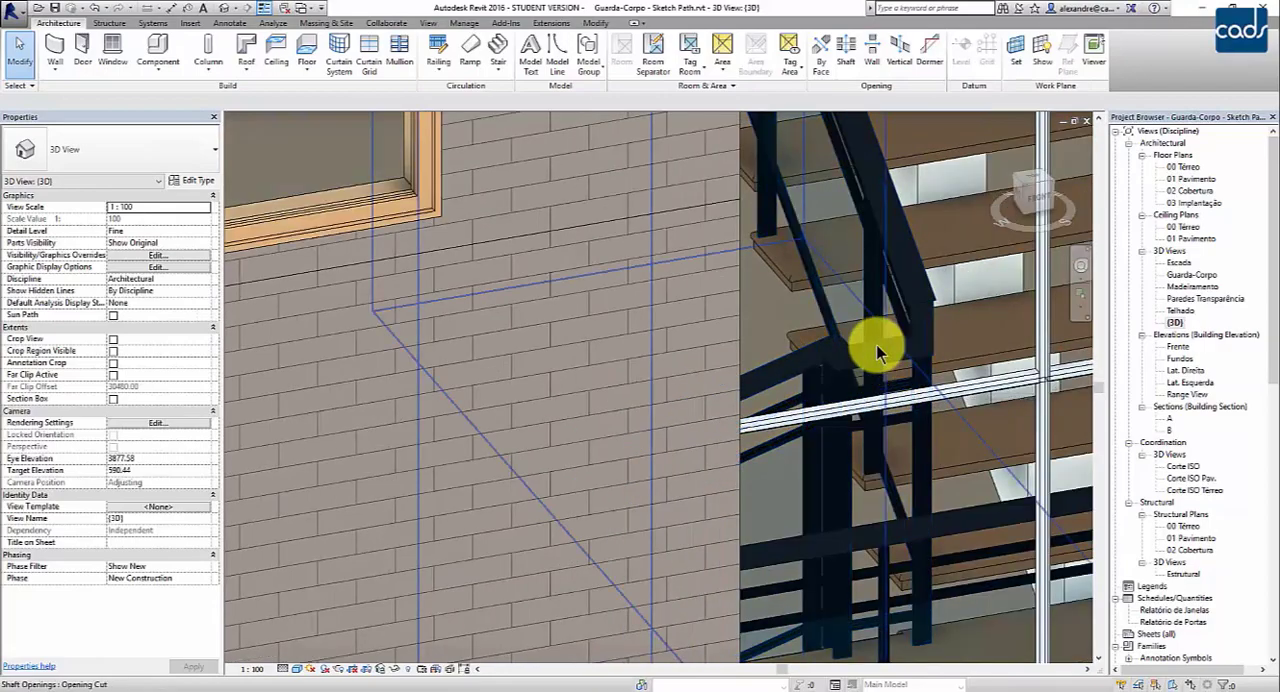
scroll(882, 350, down, 2)
middle_drag(917, 350, 939, 403)
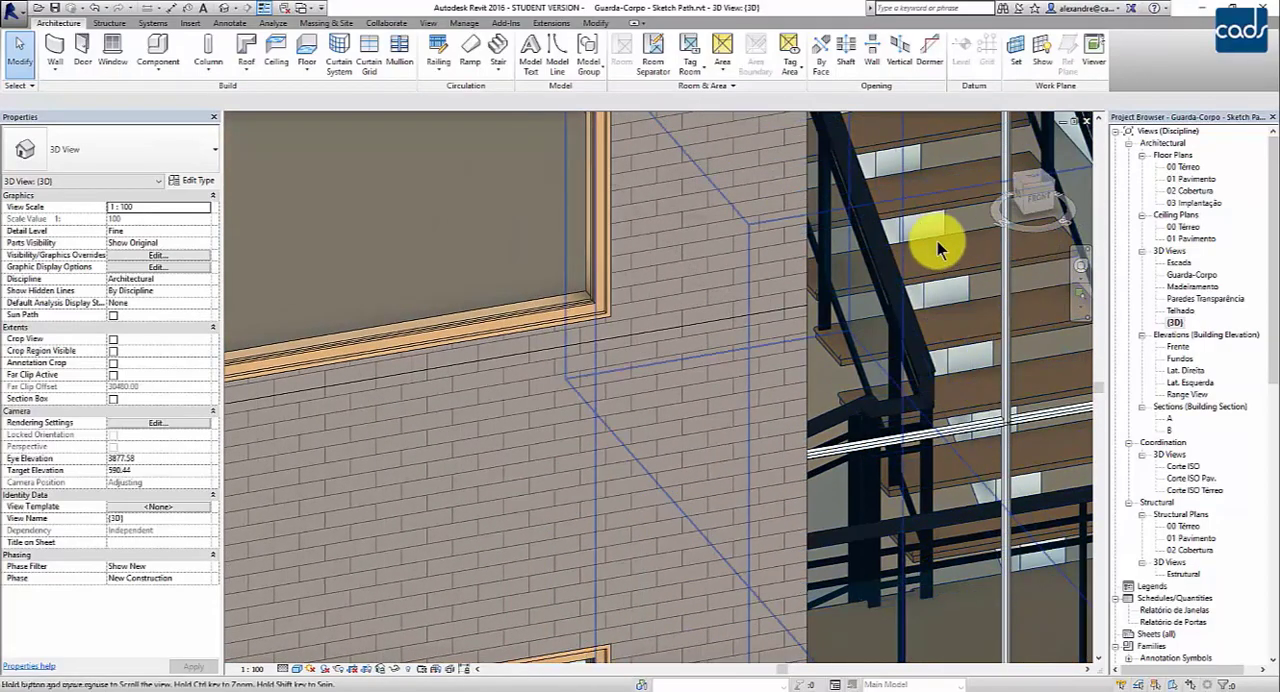
shift+middle_drag(1015, 241, 837, 371)
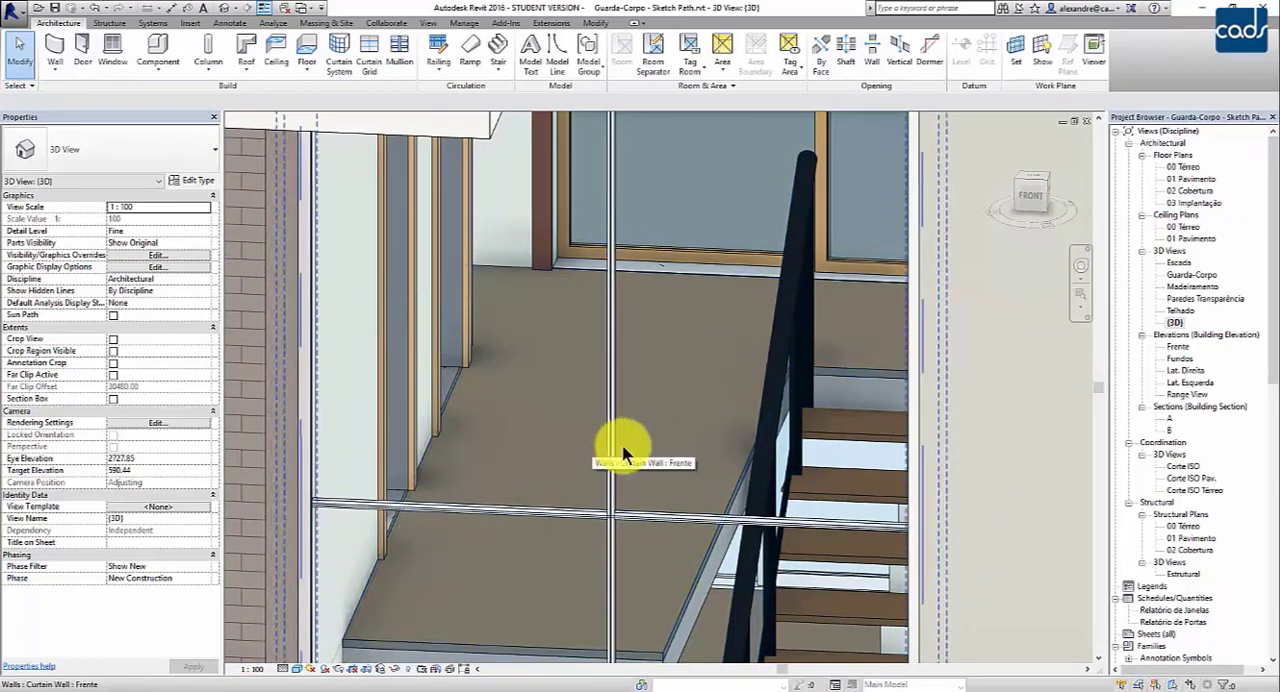
- Open the 01 Pavimento floor plan at the stair opening, with the upper end of the inner stair railing in view
click(731, 487)
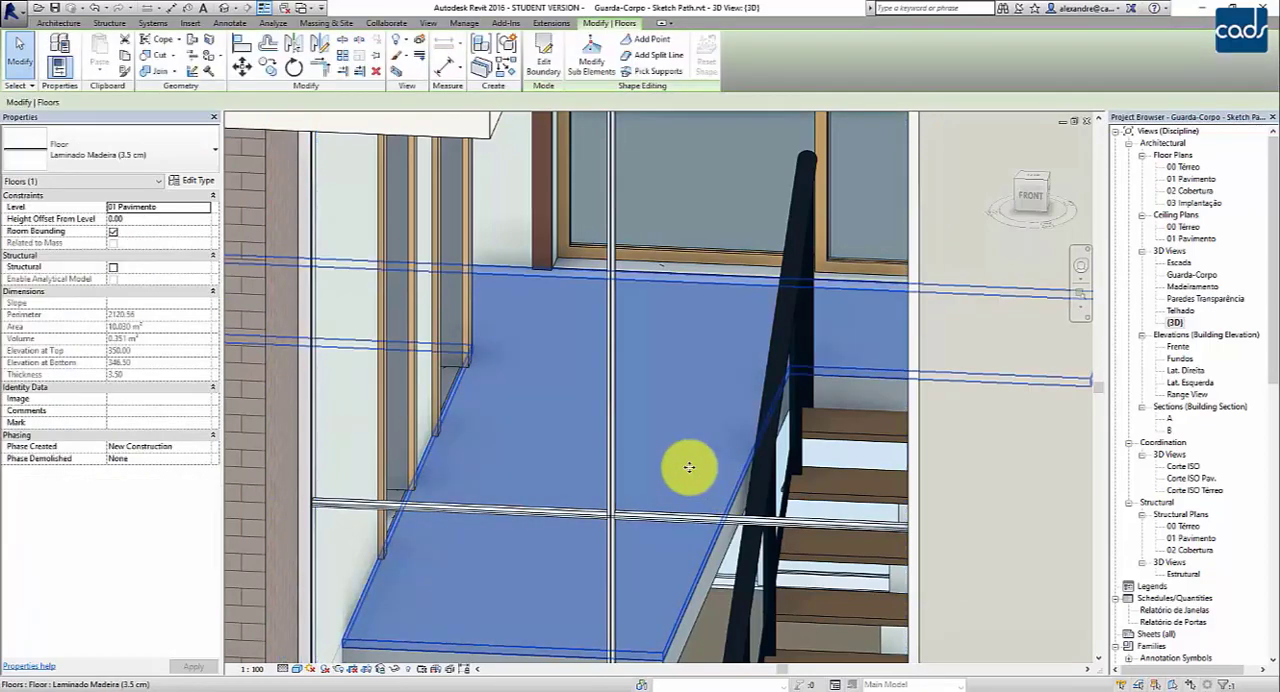
key(Escape)
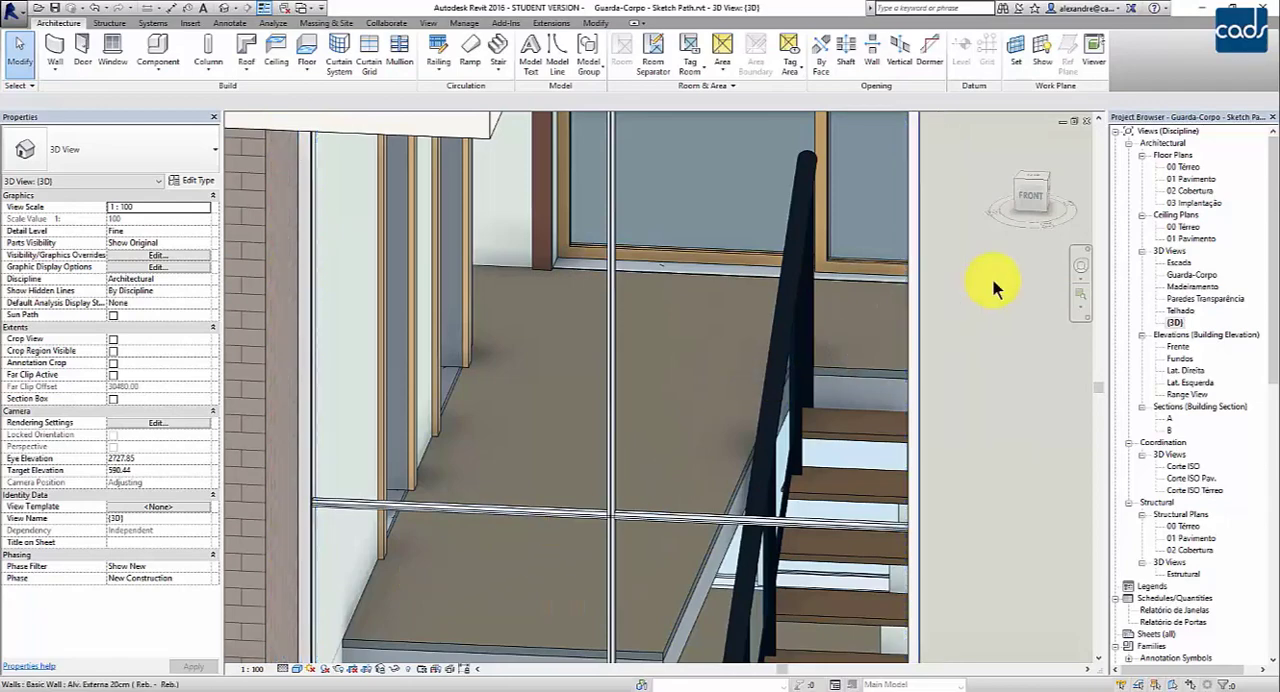
double_click(1196, 180)
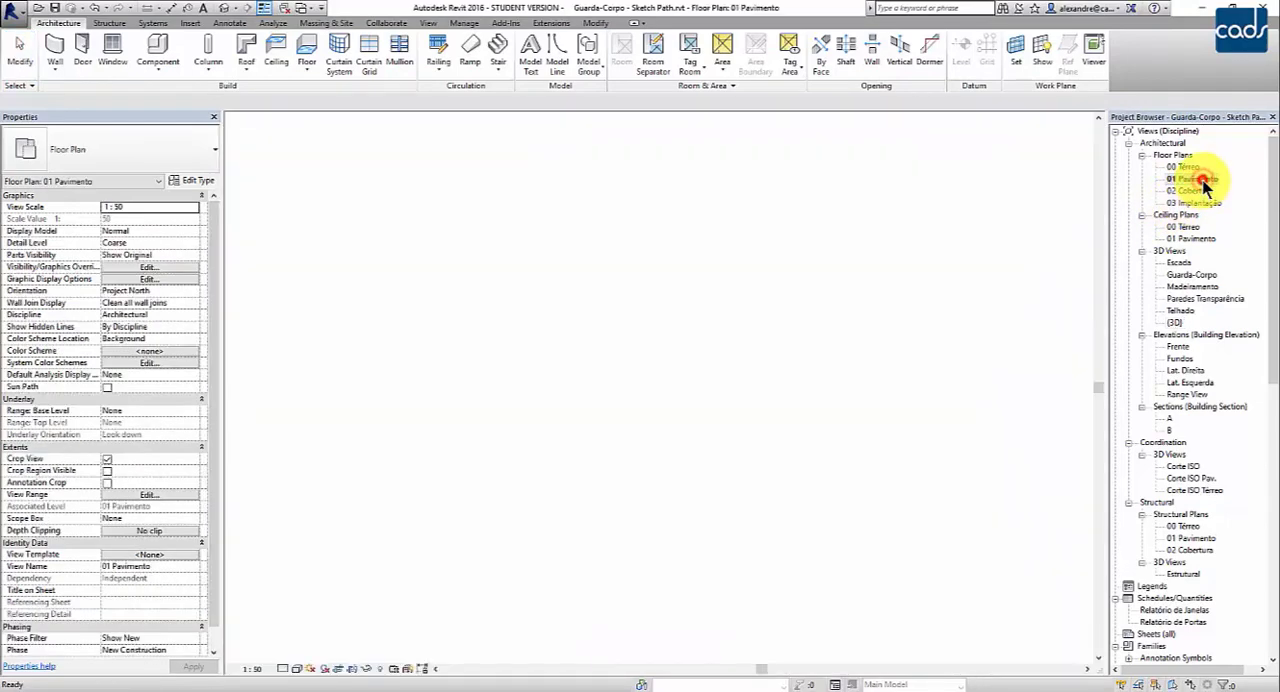
scroll(737, 228, down, 3)
middle_drag(555, 222, 757, 426)
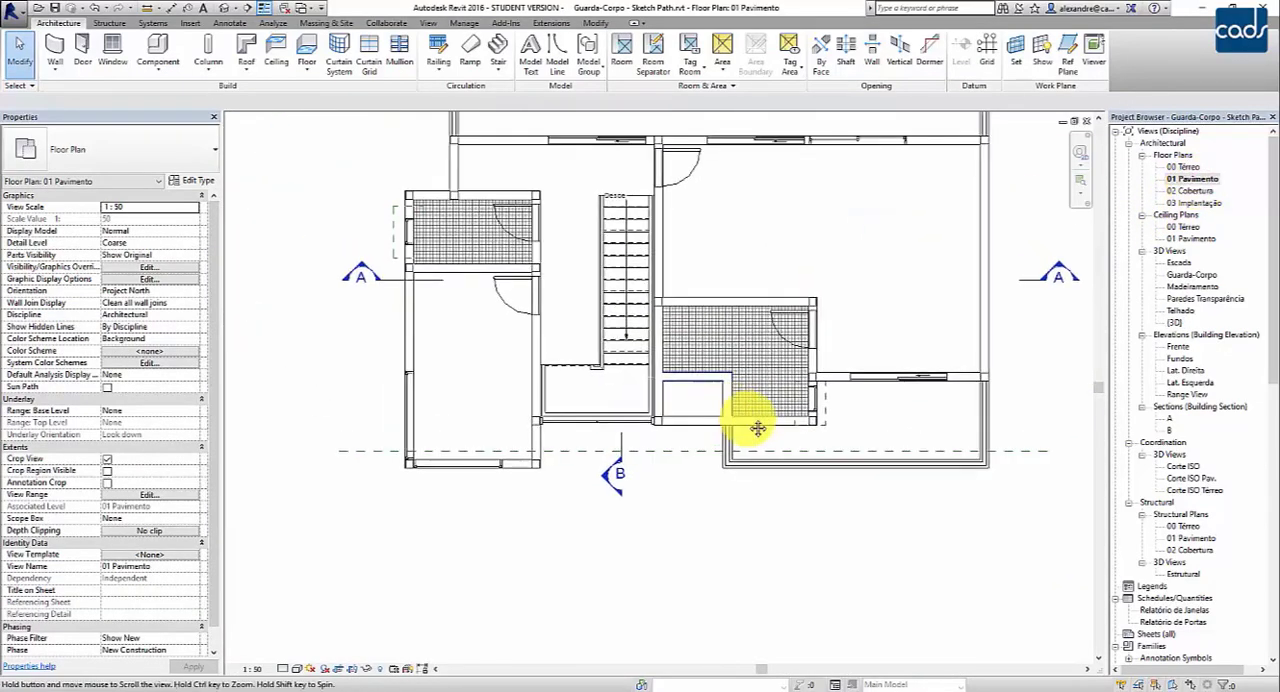
scroll(683, 330, up, 2)
scroll(642, 220, up, 4)
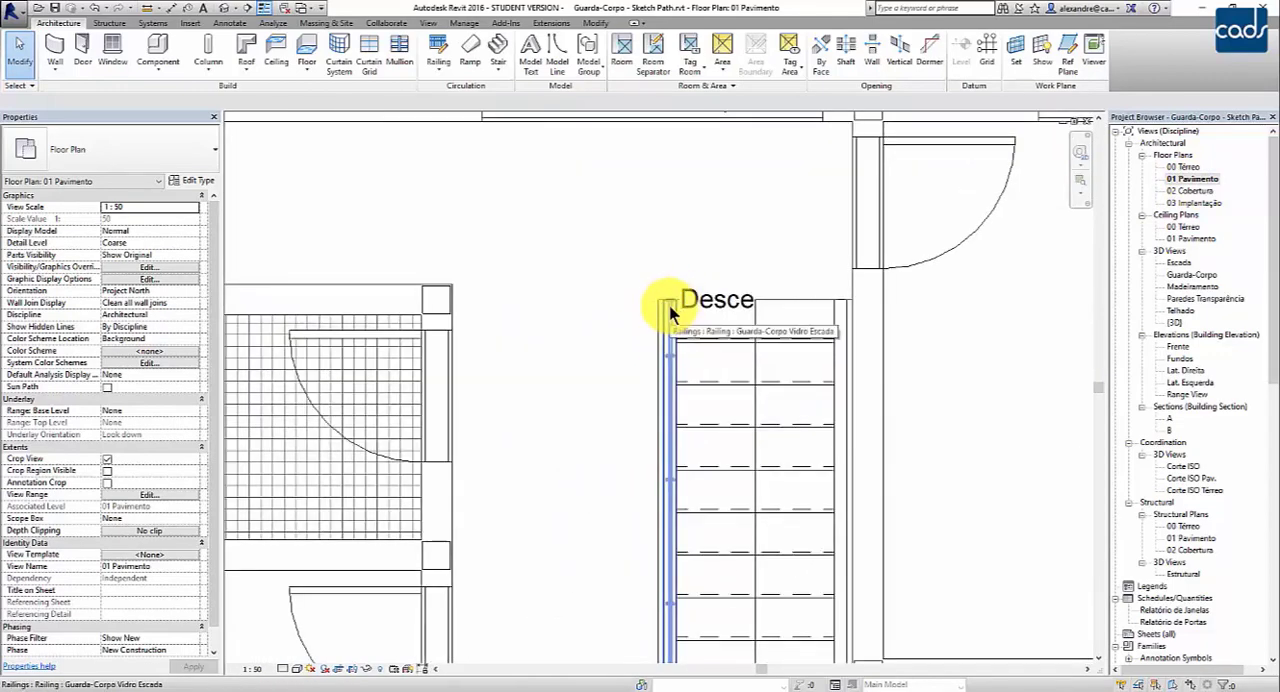
scroll(612, 372, down, 2)
middle_drag(634, 349, 737, 257)
scroll(727, 218, up, 1)
middle_drag(726, 400, 731, 366)
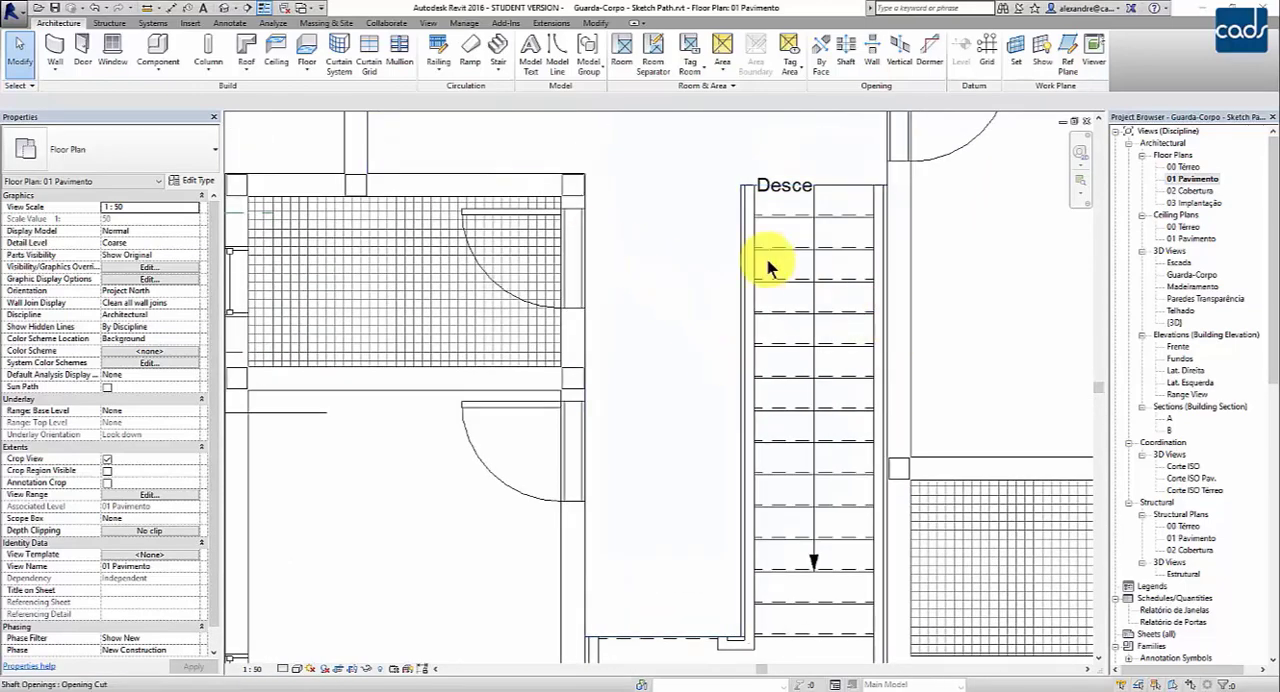
- Start a sketched railing path with base offset 0 and the Guarda-Corpo Vidro Interno type
click(441, 72)
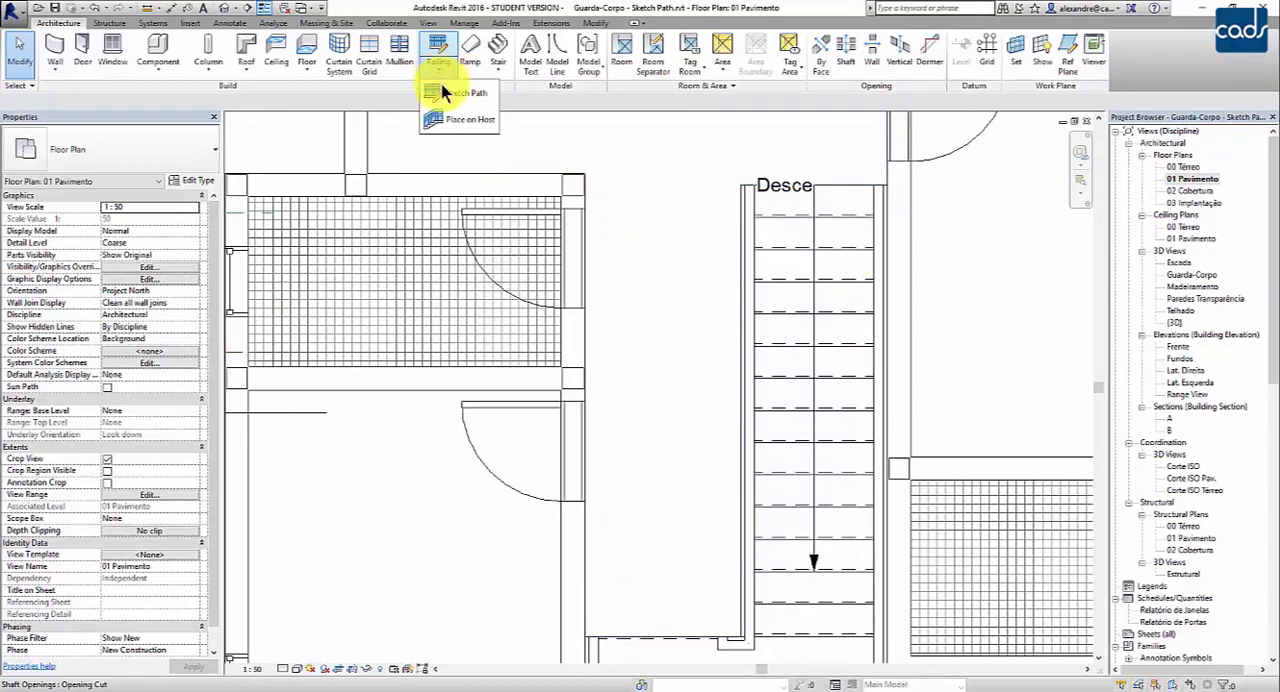
click(459, 92)
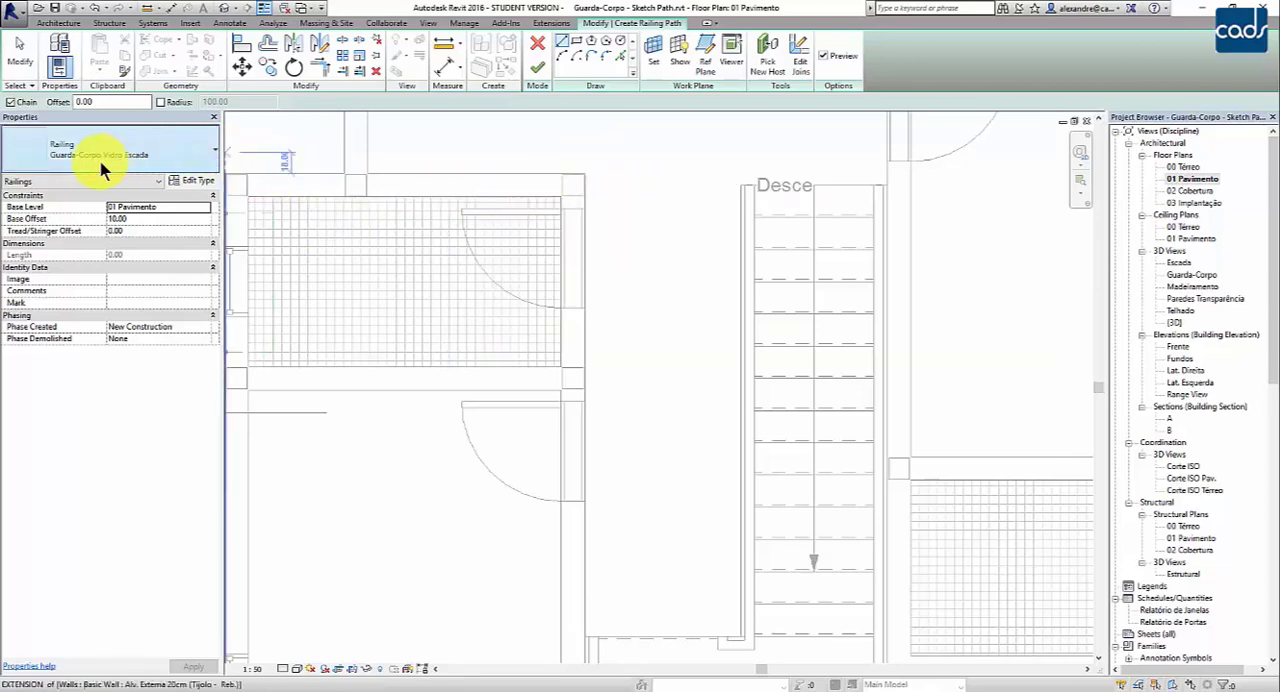
click(108, 218)
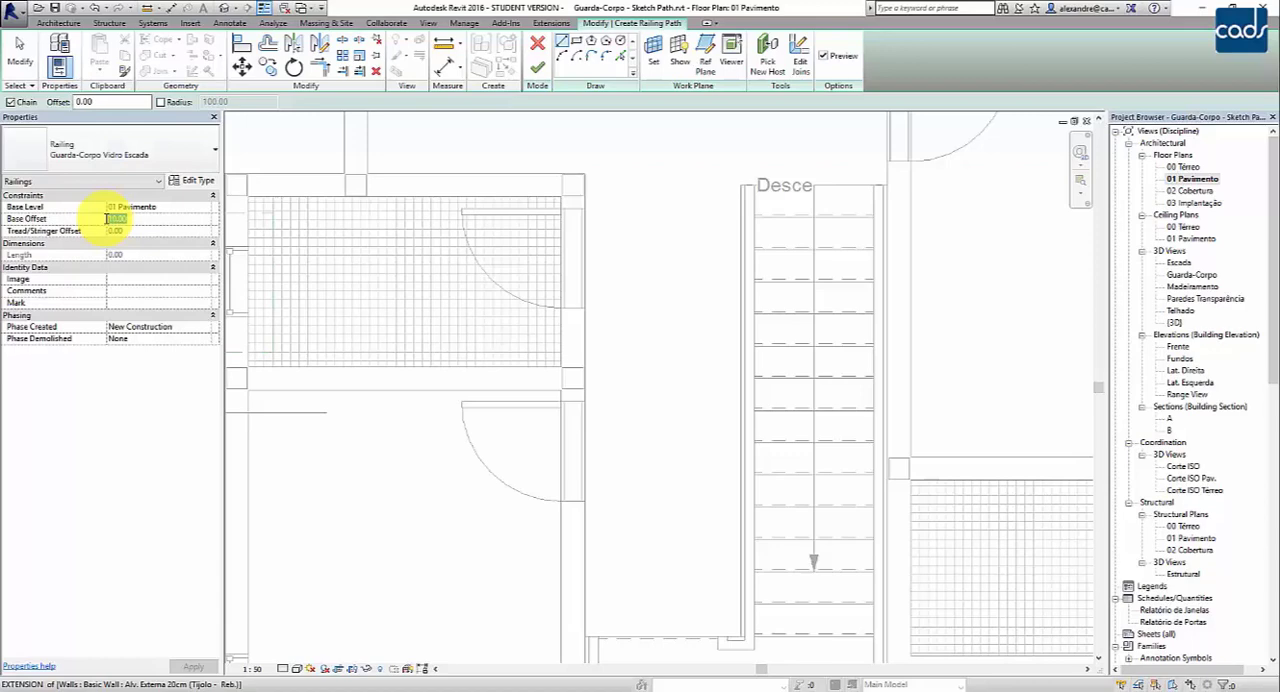
key(BackSpace)
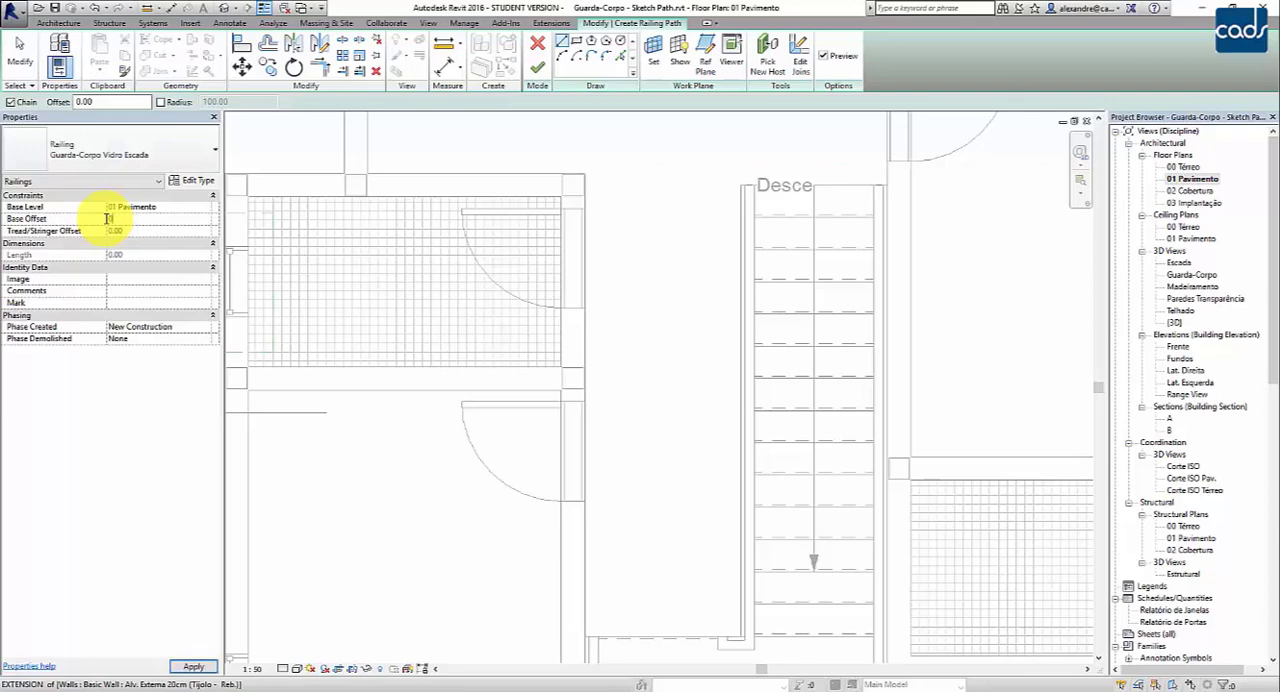
key(Return)
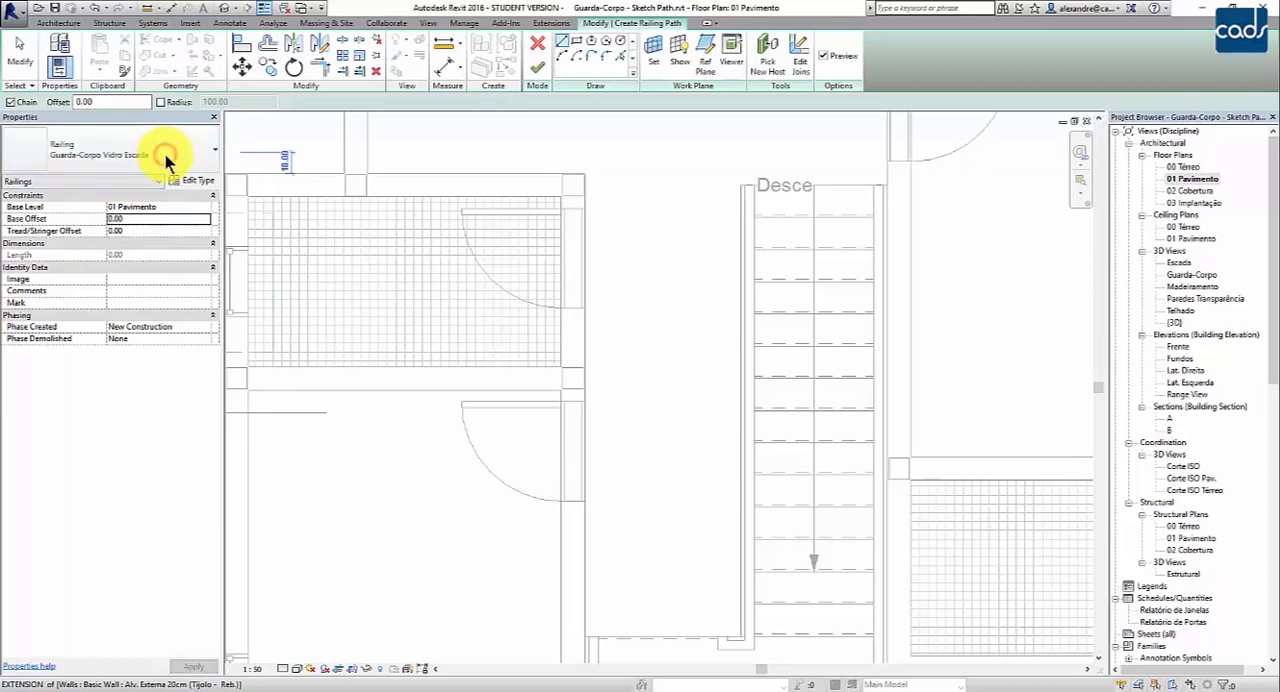
click(150, 160)
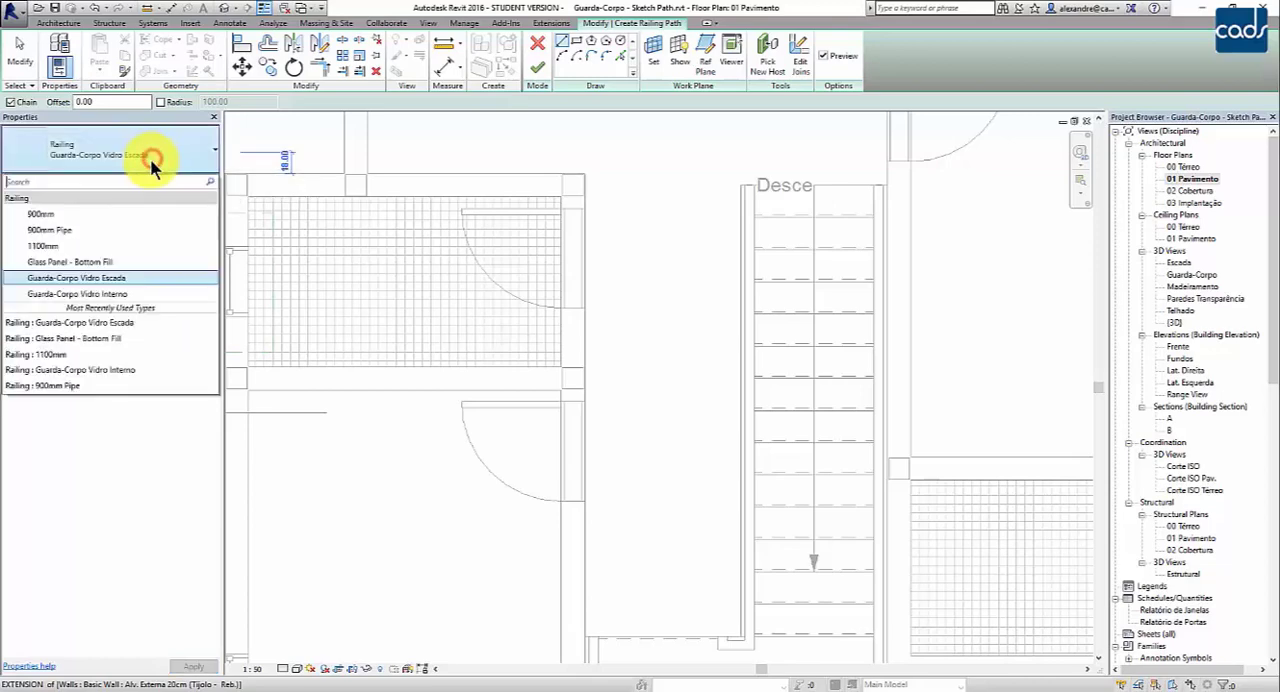
click(103, 295)
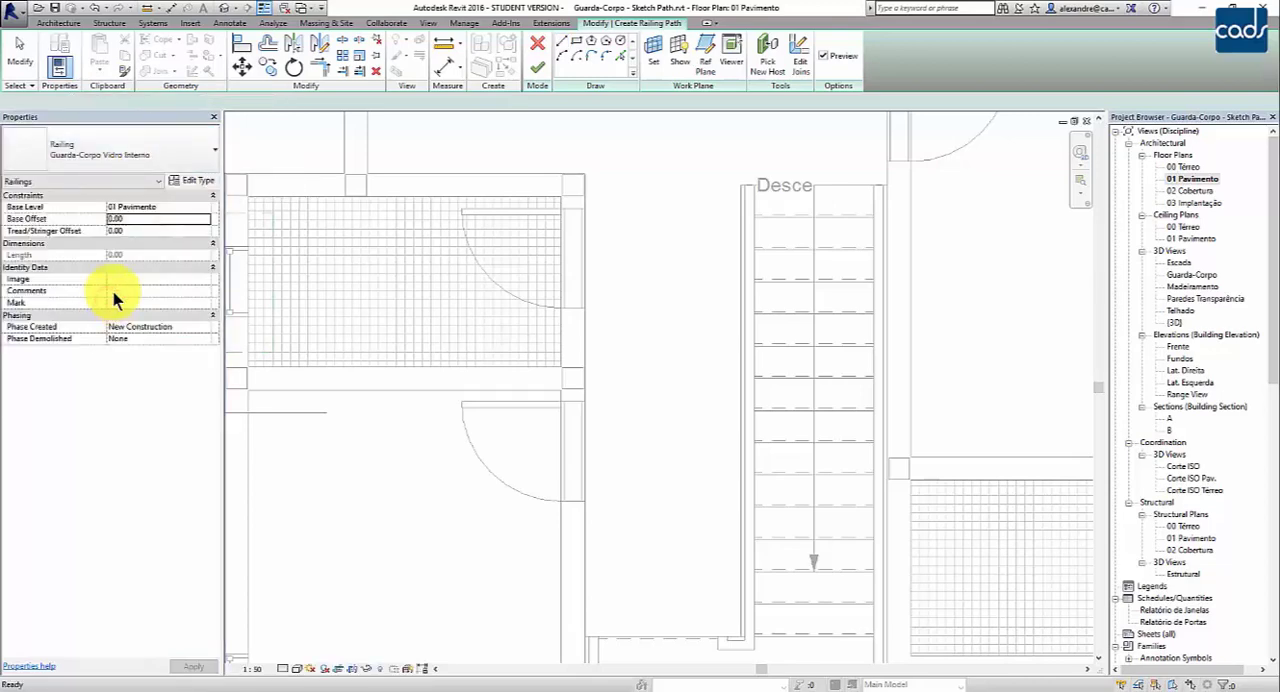
- Start the path at the midpoint of the stair railing's upper end and draw a 10-long segment straight away from the stair
scroll(740, 182, up, 1)
scroll(740, 182, up, 5)
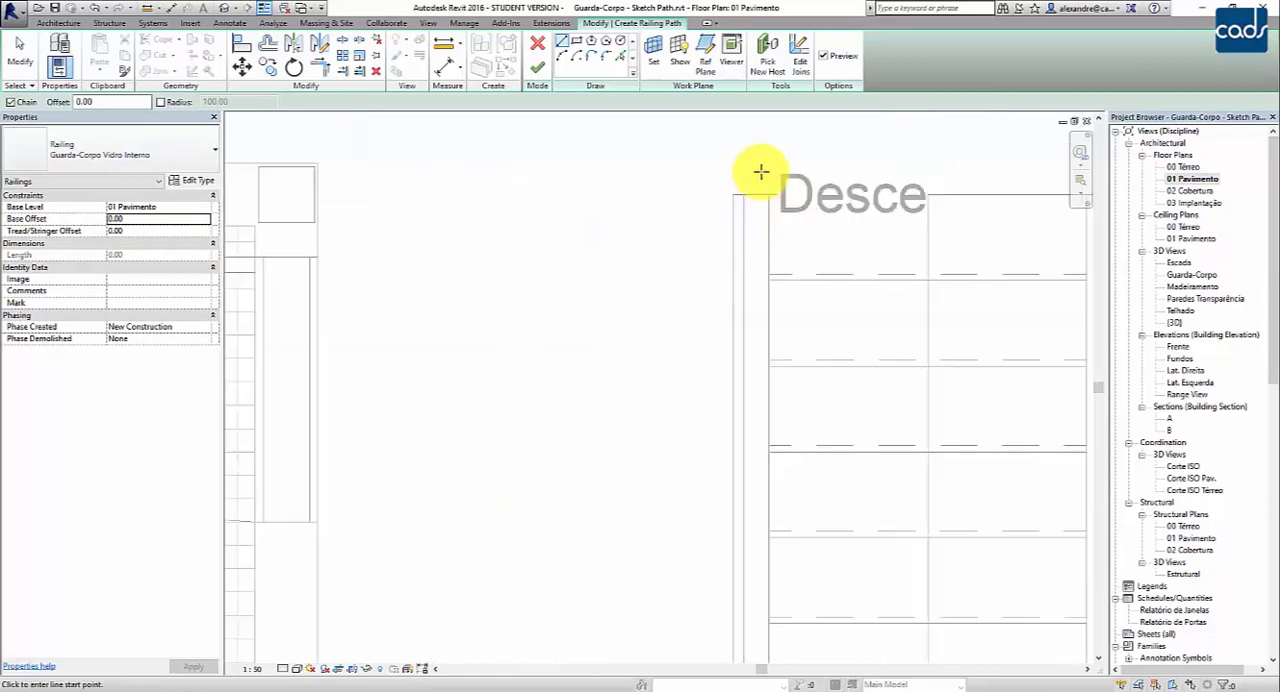
middle_drag(757, 171, 766, 307)
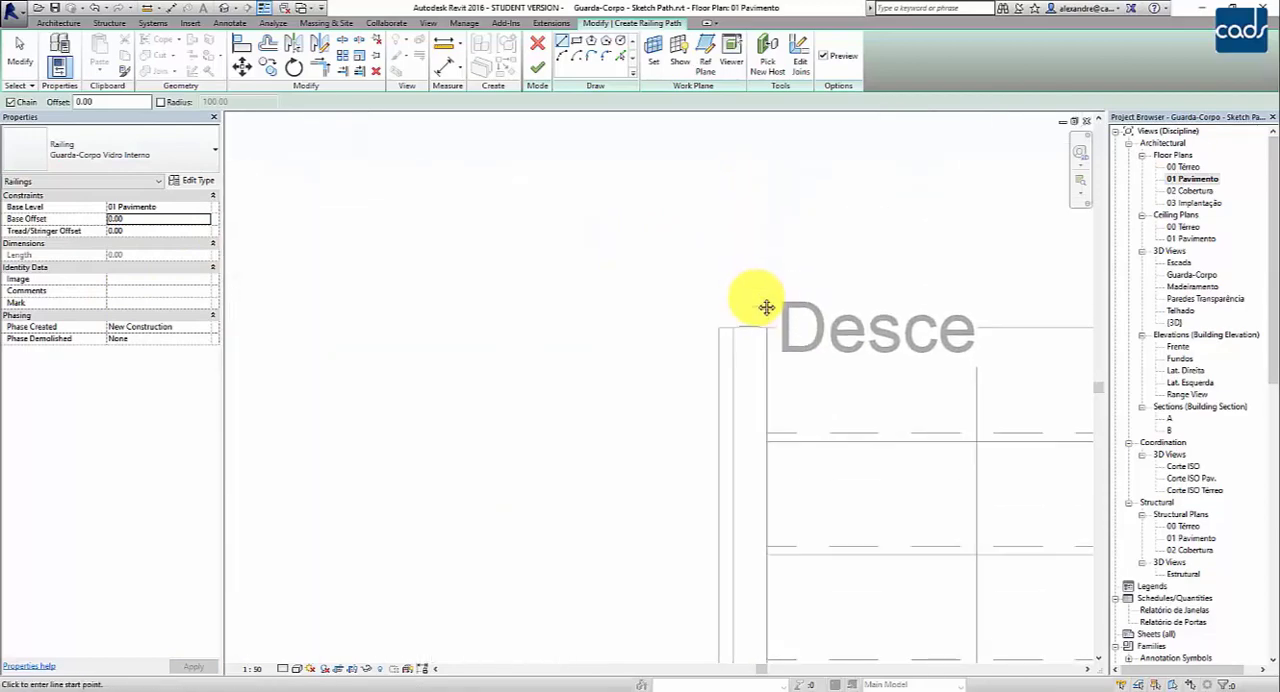
scroll(752, 305, down, 1)
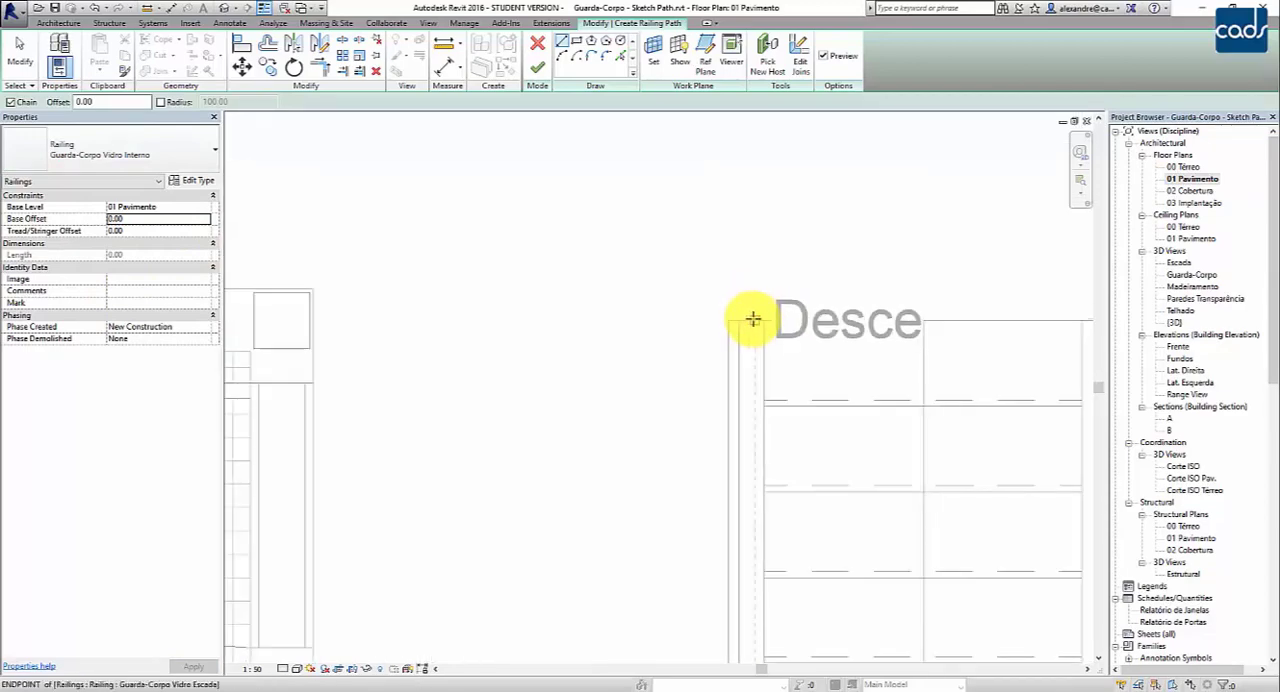
scroll(749, 320, up, 2)
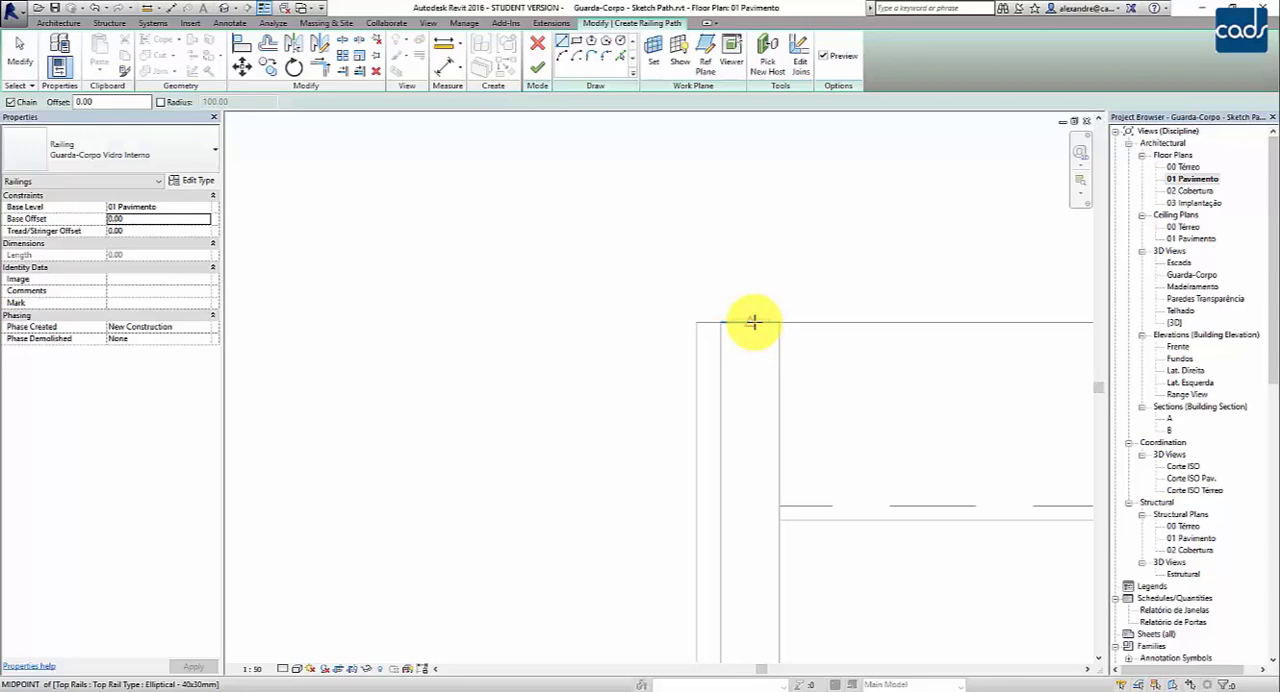
click(752, 321)
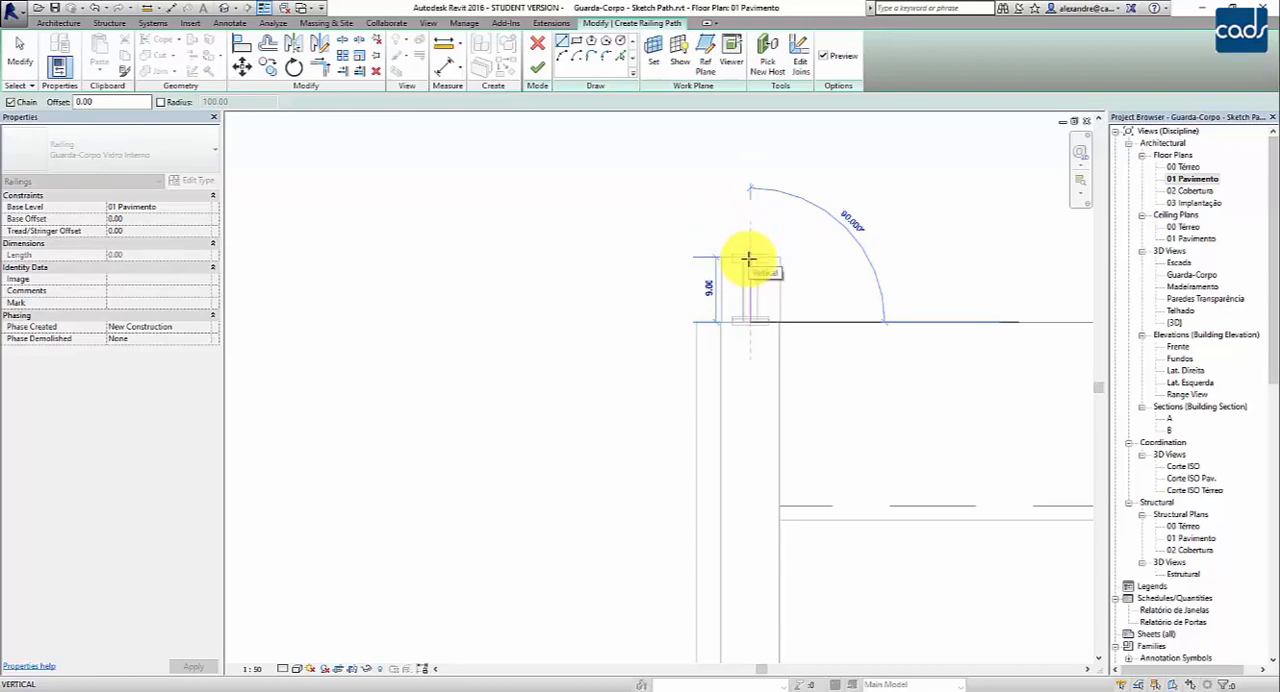
text(10)
key(Return)
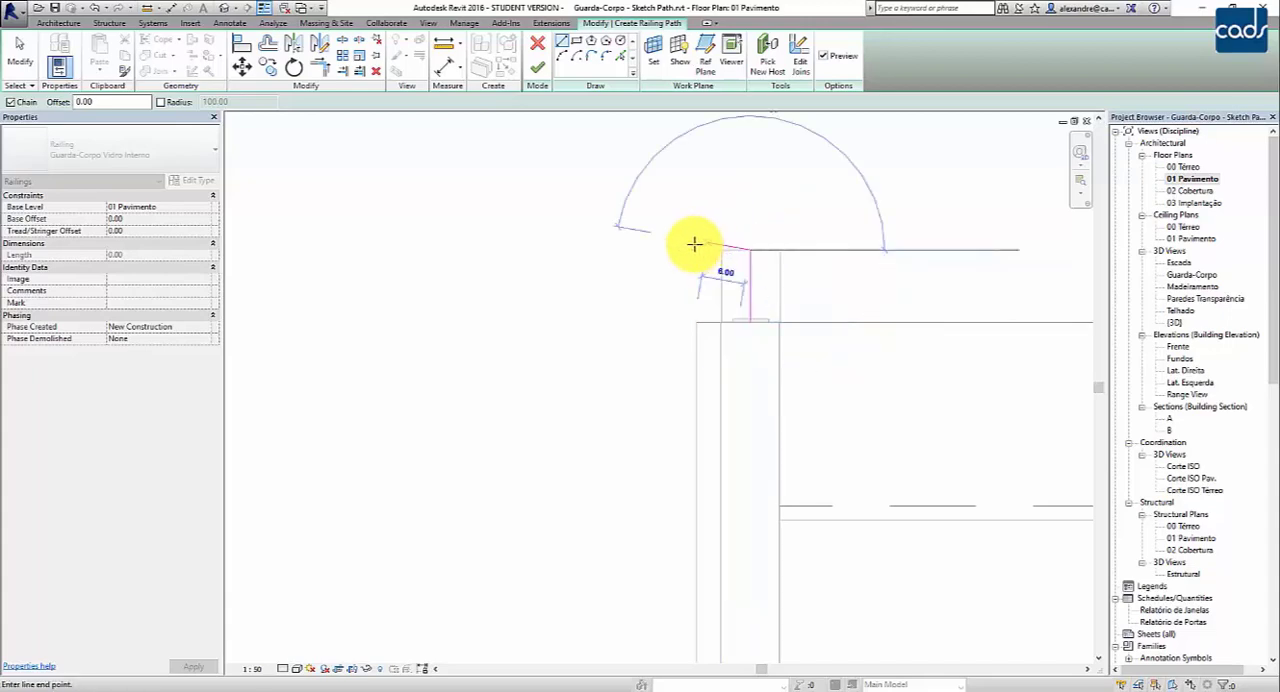
- Continue the railing path with a 12-long perpendicular segment toward the hallway floor
scroll(652, 255, down, 2)
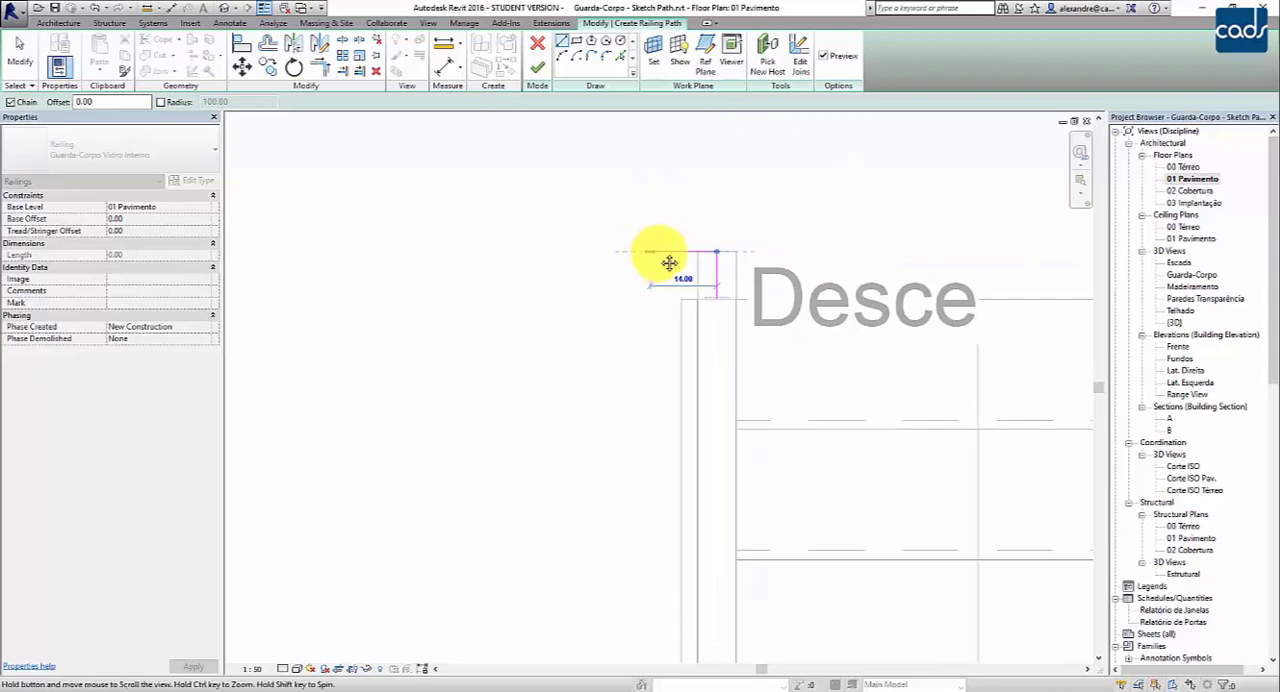
middle_drag(660, 263, 680, 220)
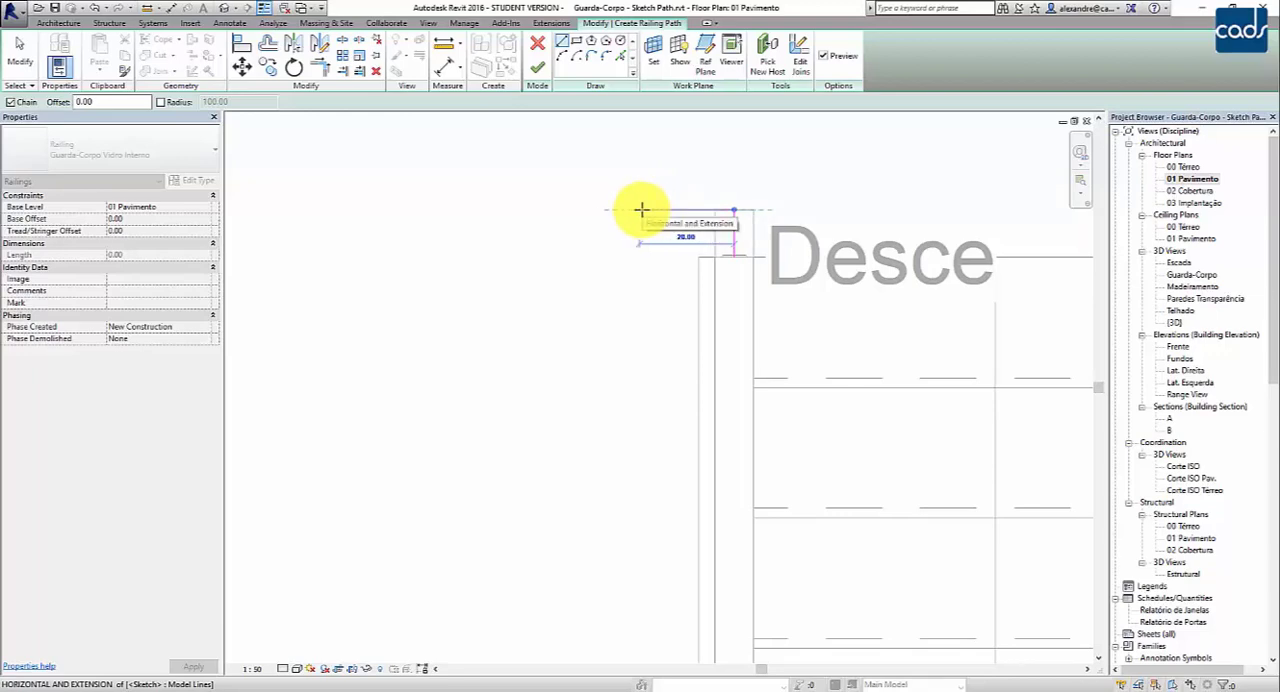
text(12)
key(Return)
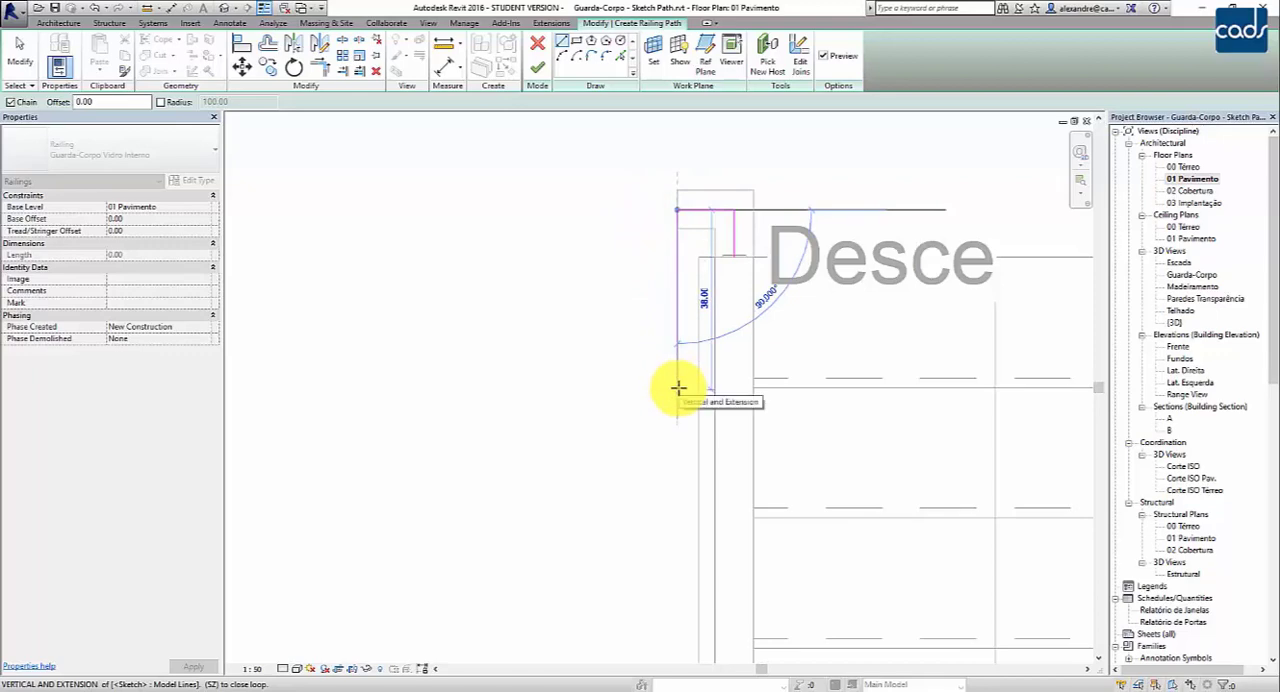
- Draw the long path segment parallel to the stair flight, ending just short of the slab edge at the landing
middle_drag(678, 387, 673, 187)
scroll(671, 299, down, 1)
scroll(671, 299, down, 2)
middle_drag(678, 442, 666, 366)
middle_drag(677, 445, 674, 260)
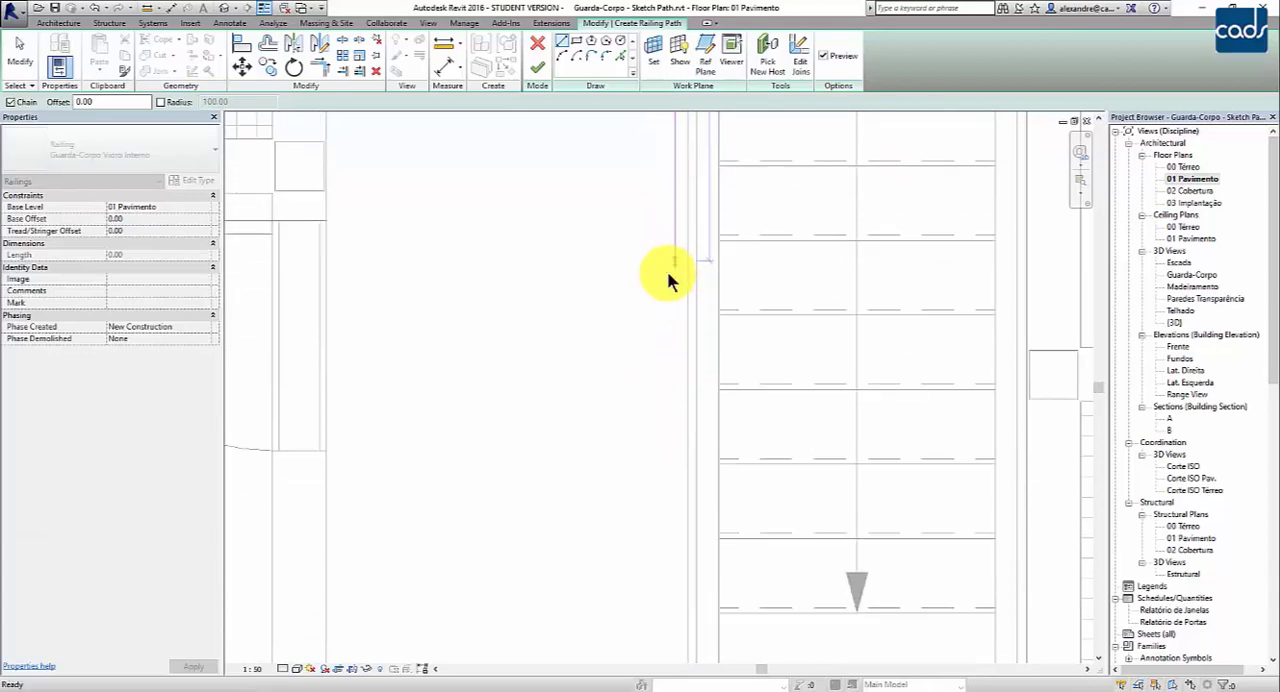
middle_drag(683, 440, 677, 267)
middle_drag(674, 390, 674, 343)
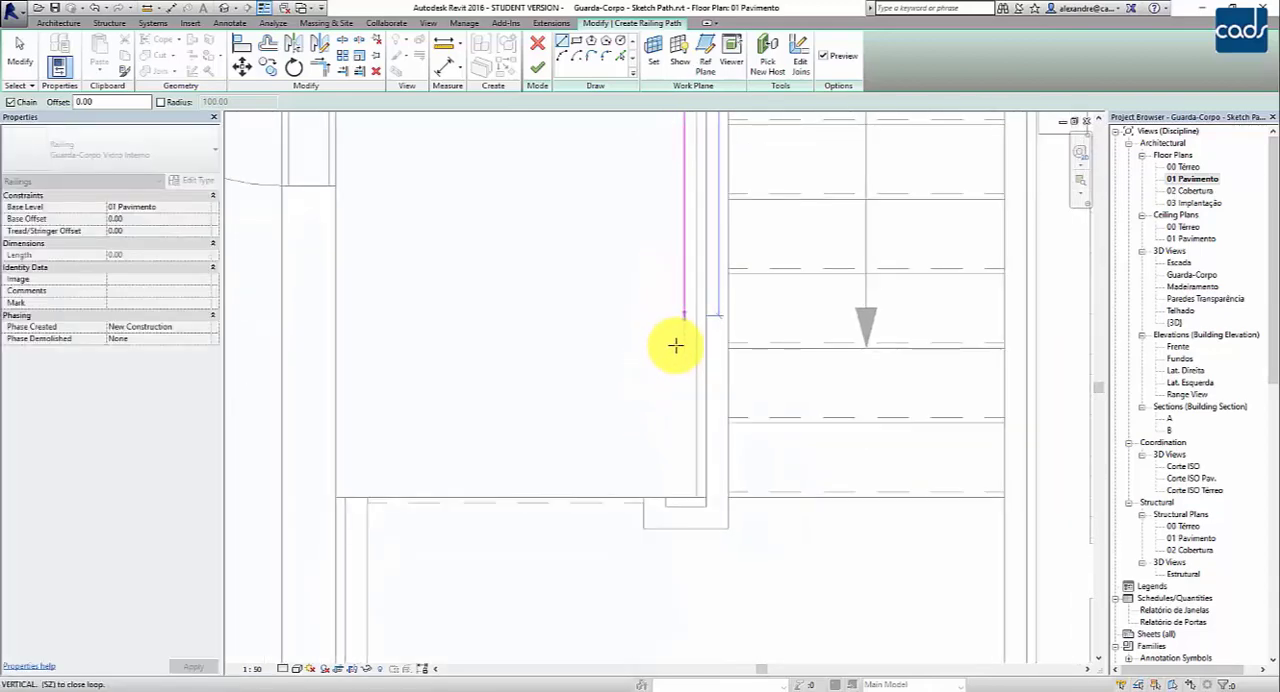
scroll(683, 484, down, 3)
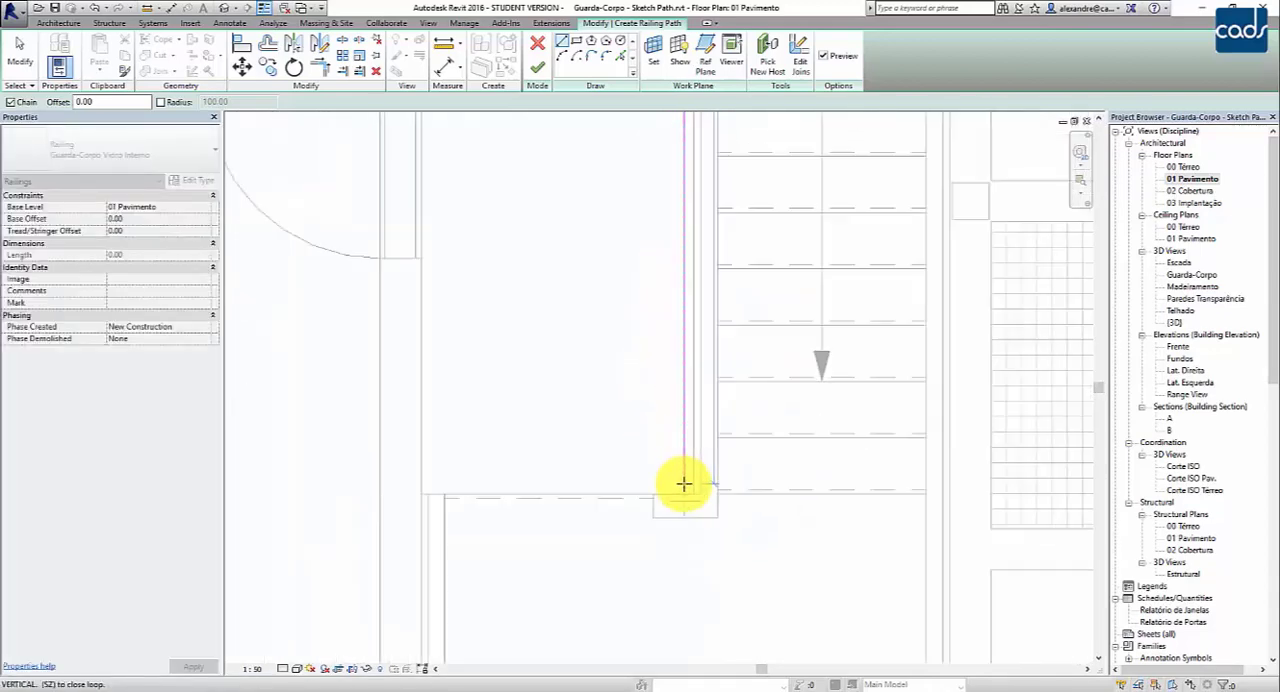
scroll(683, 484, up, 2)
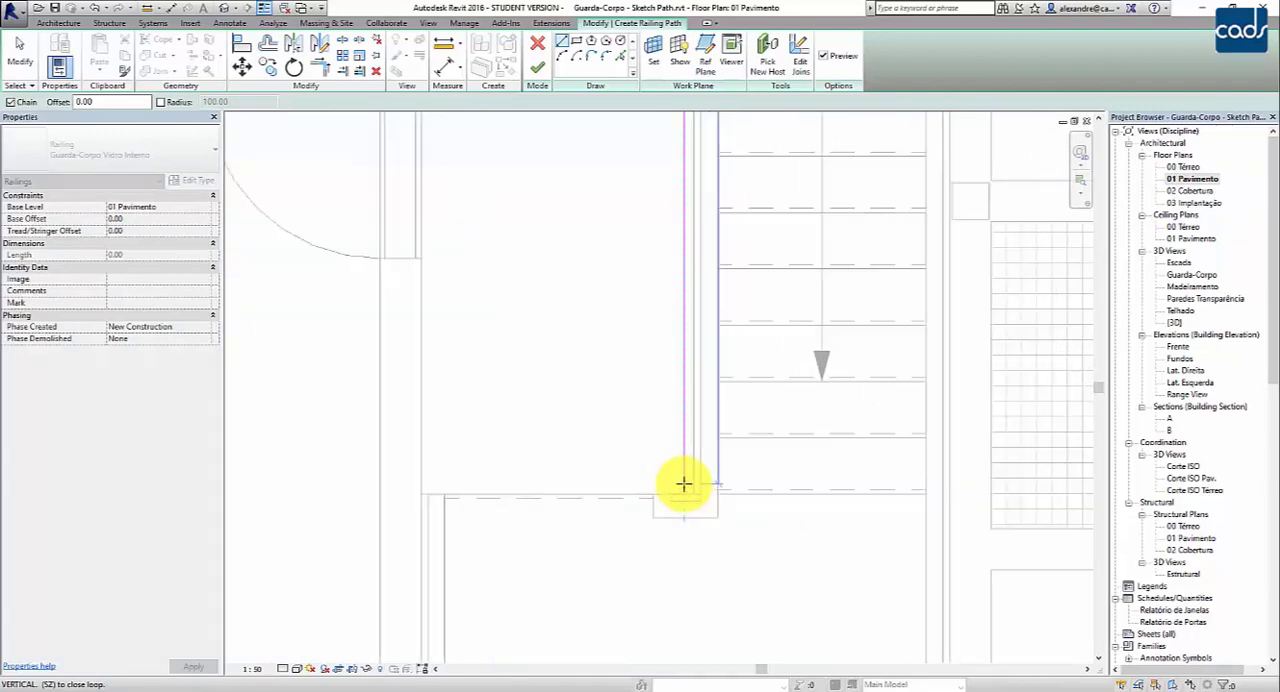
text(3)
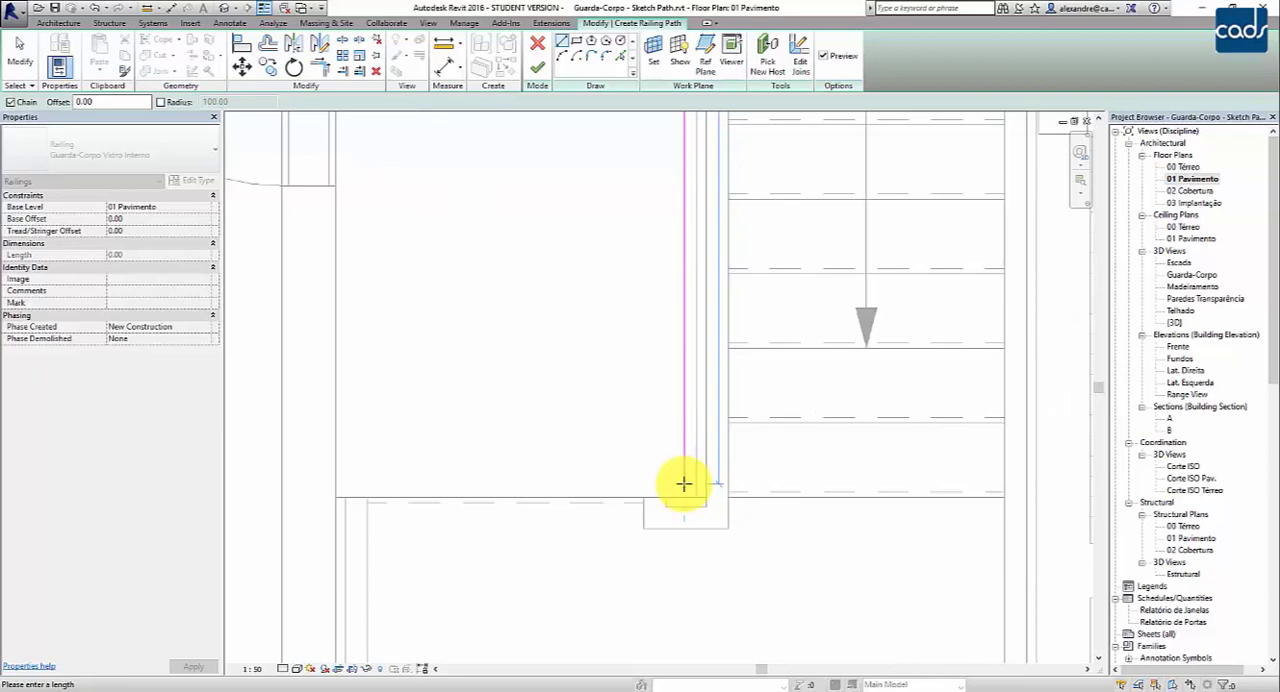
scroll(663, 435, down, 3)
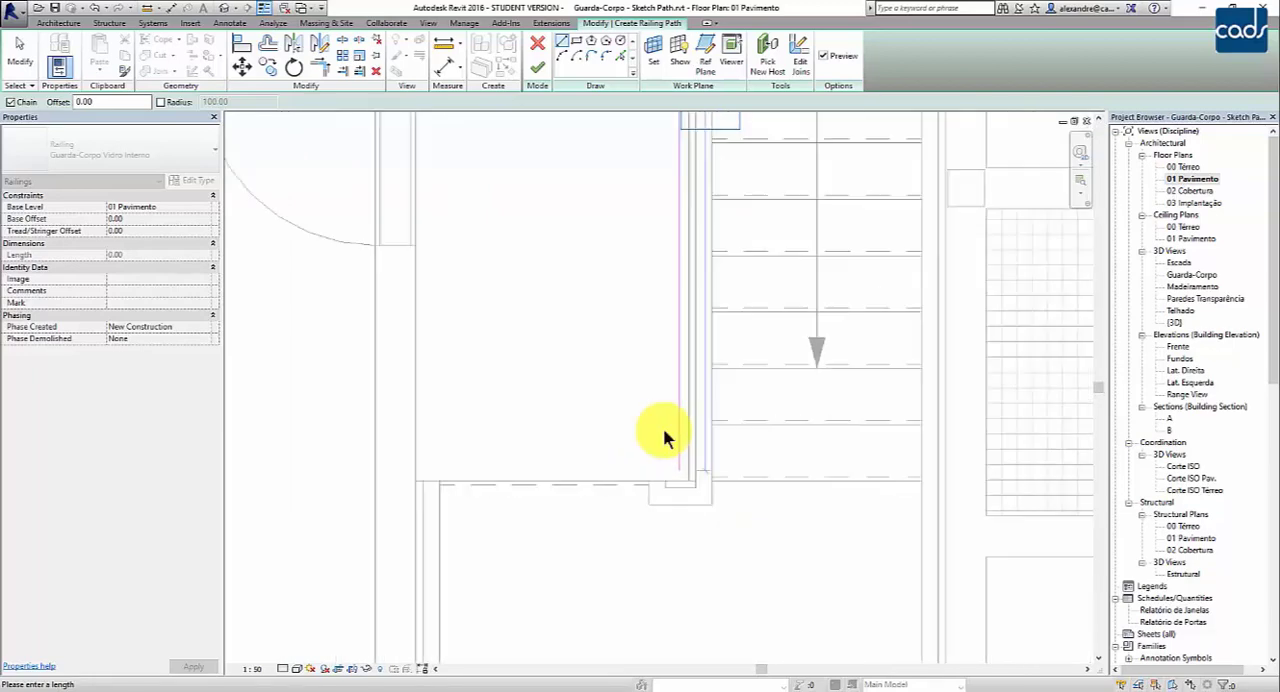
key(Return)
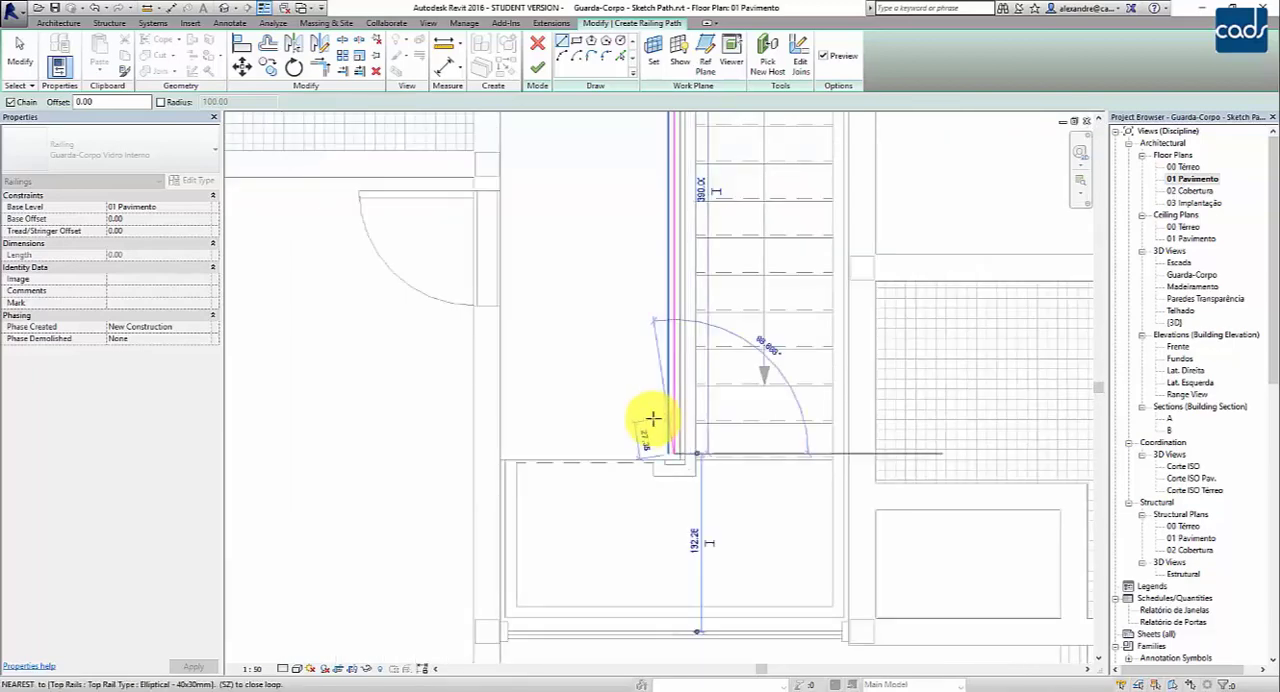
- Draw the final segment, about 128 long, along the slab edge to the hallway wall and end the line chain
click(503, 453)
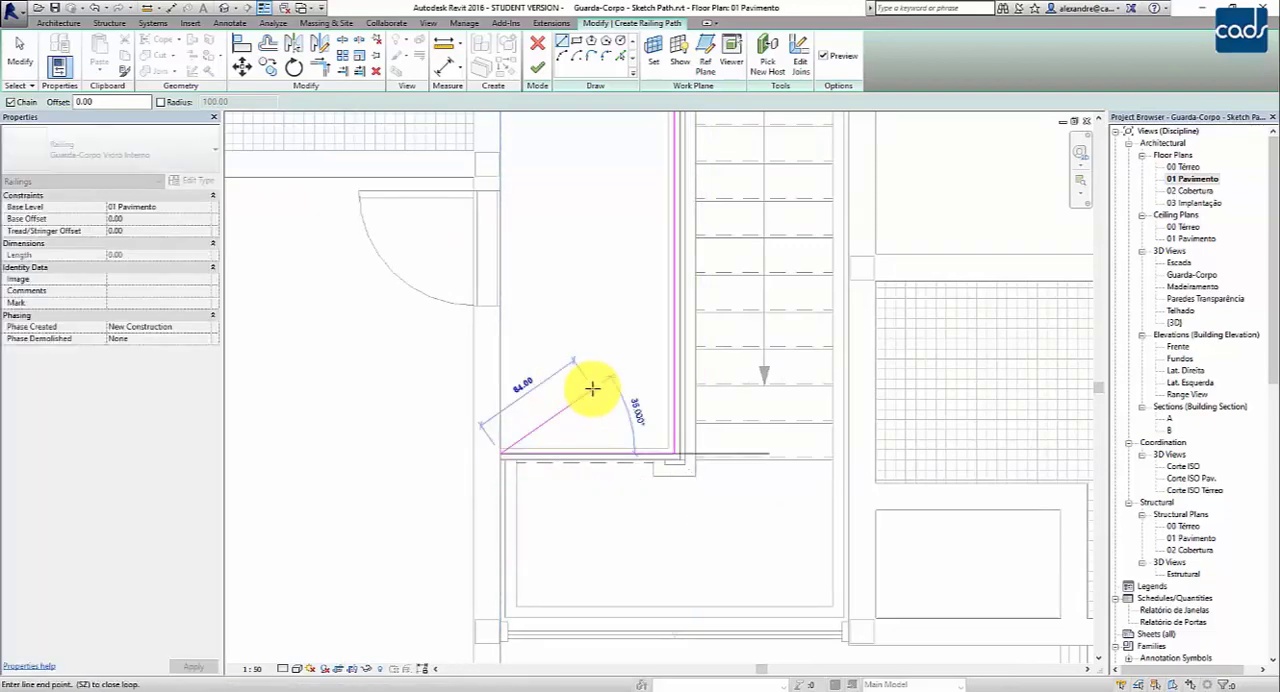
middle_drag(586, 383, 655, 596)
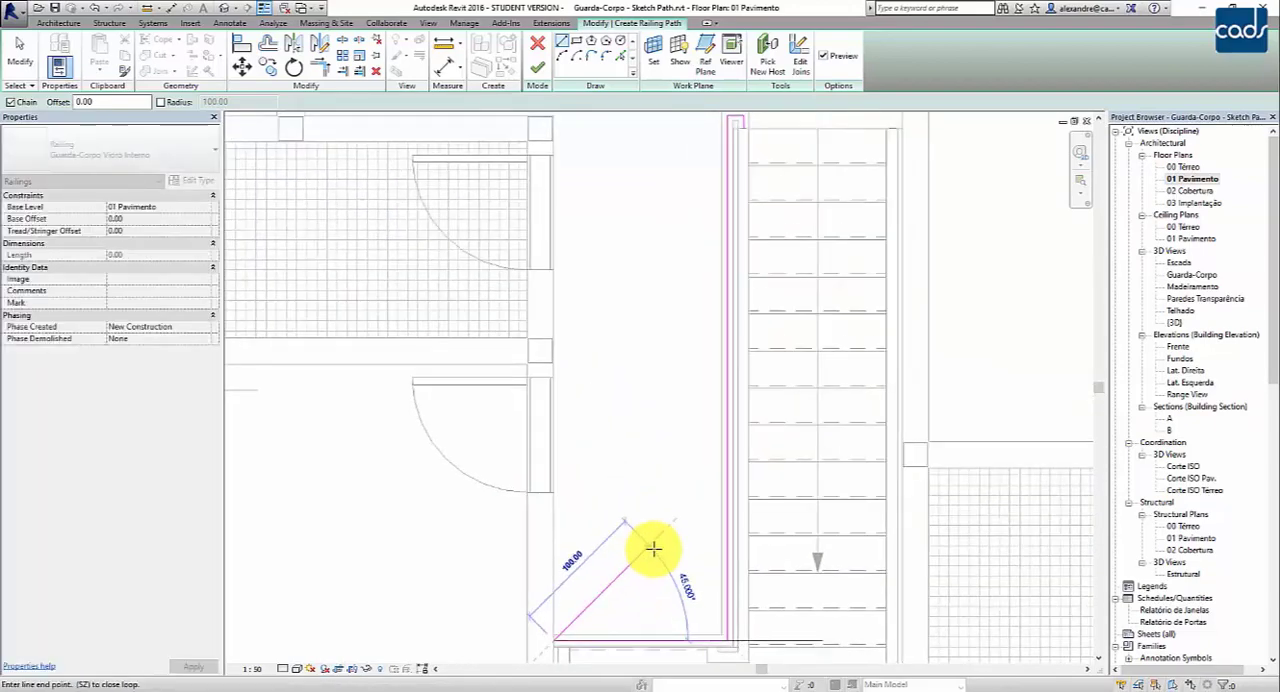
key(Escape)
key(Escape)
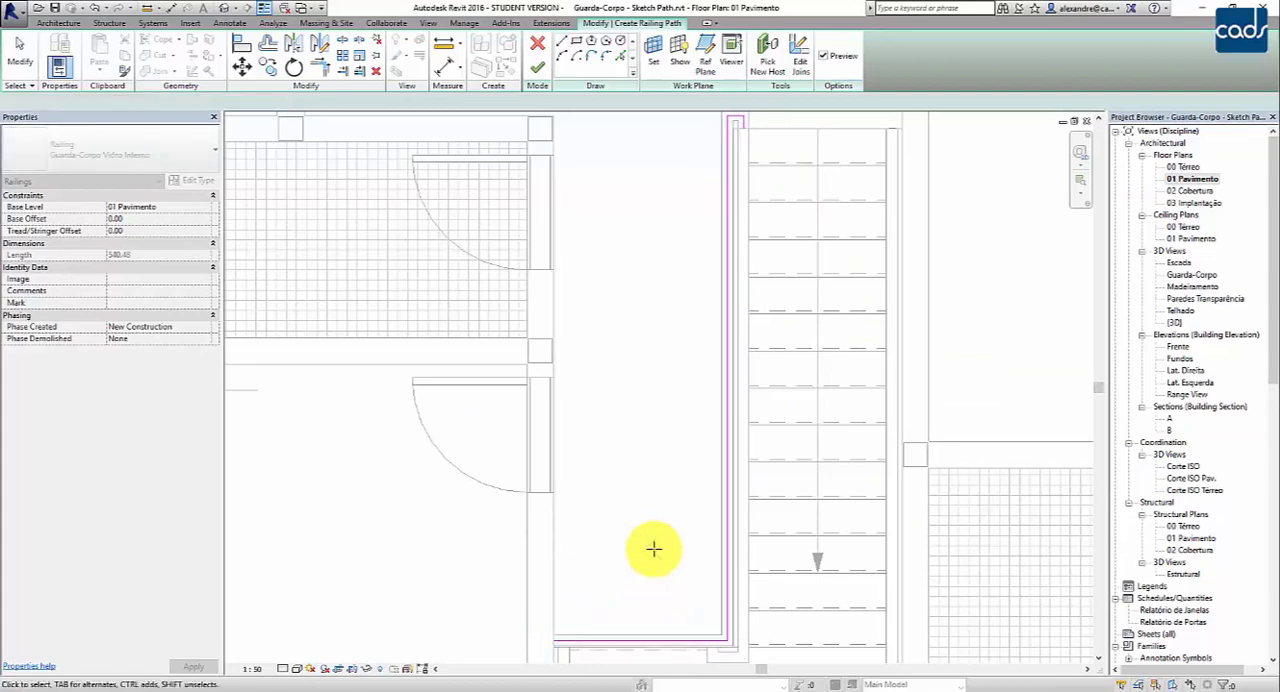
- Set the distance between the final path segment and the slab edge to 4
scroll(779, 619, up, 2)
scroll(713, 630, up, 1)
middle_drag(713, 630, 739, 464)
scroll(739, 468, up, 4)
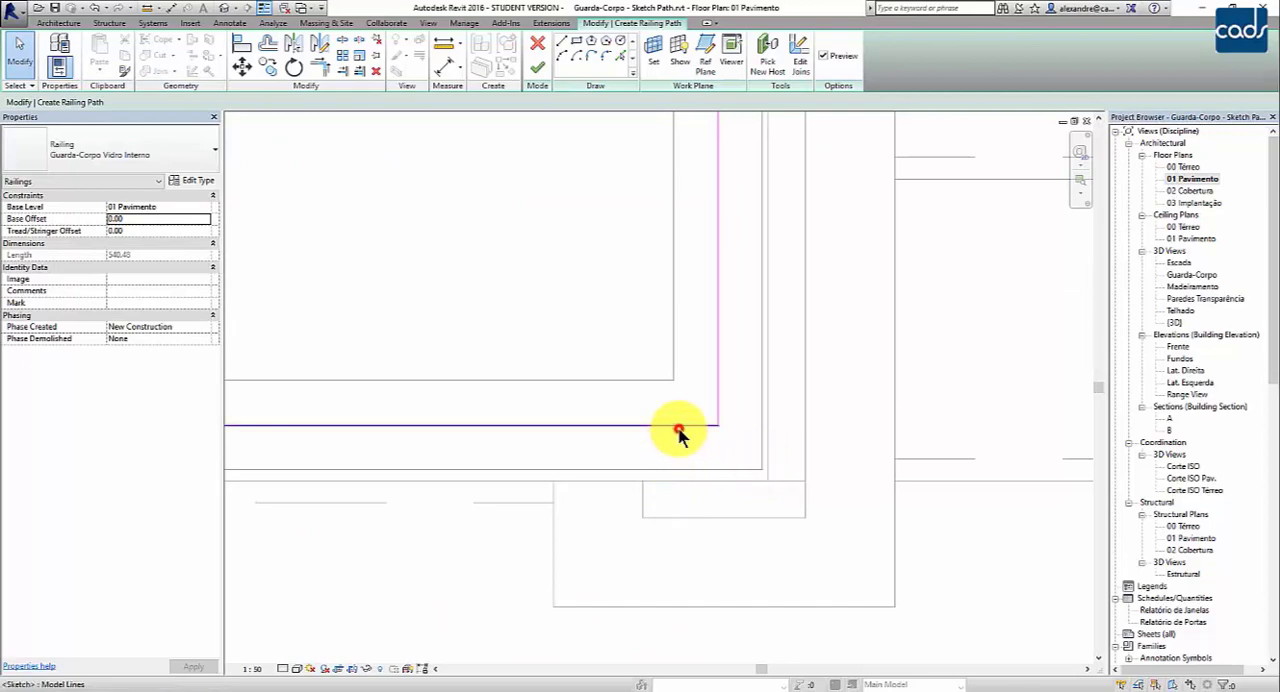
click(677, 426)
scroll(655, 425, down, 1)
click(725, 447)
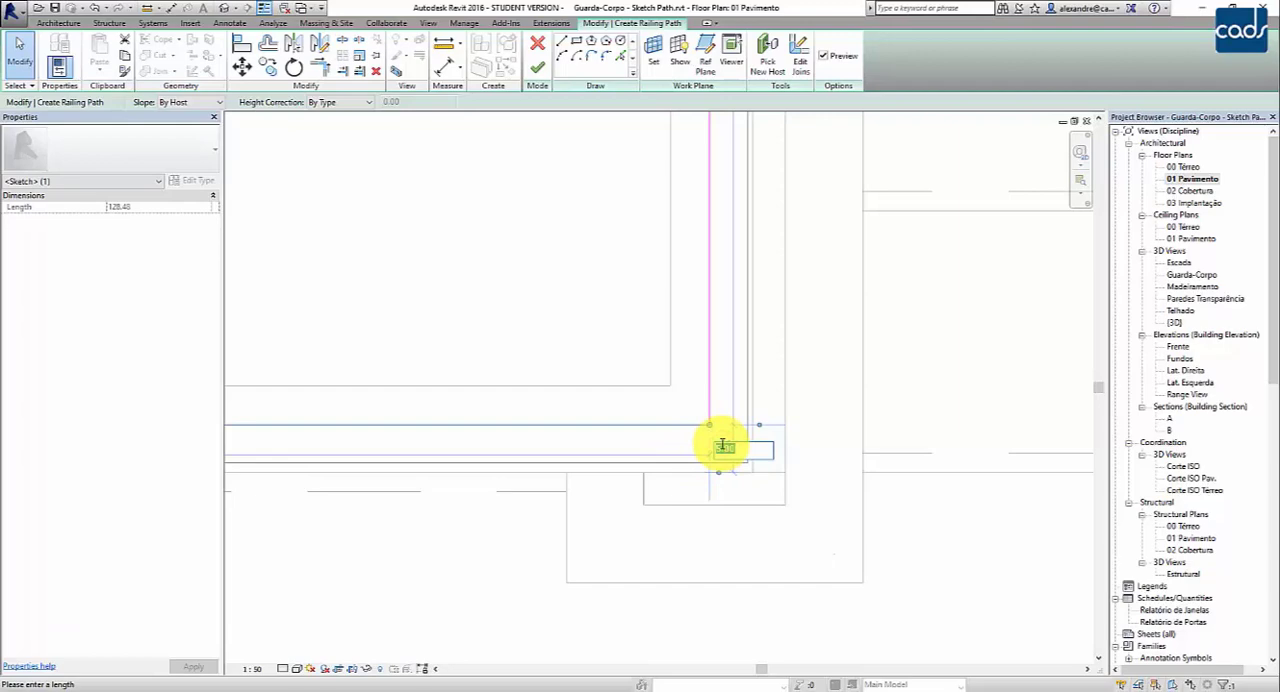
text(4)
key(Return)
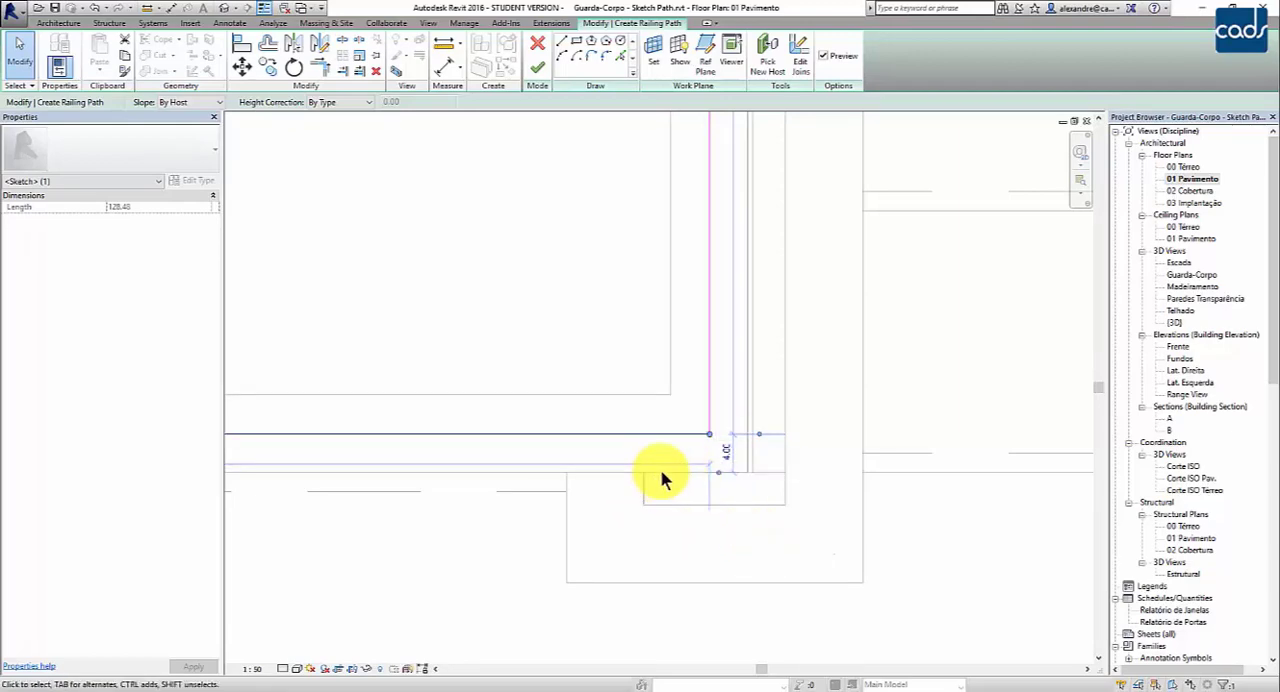
- Try moving the final path segment away from the slab edge at the landing, and undo the move
scroll(700, 434, down, 2)
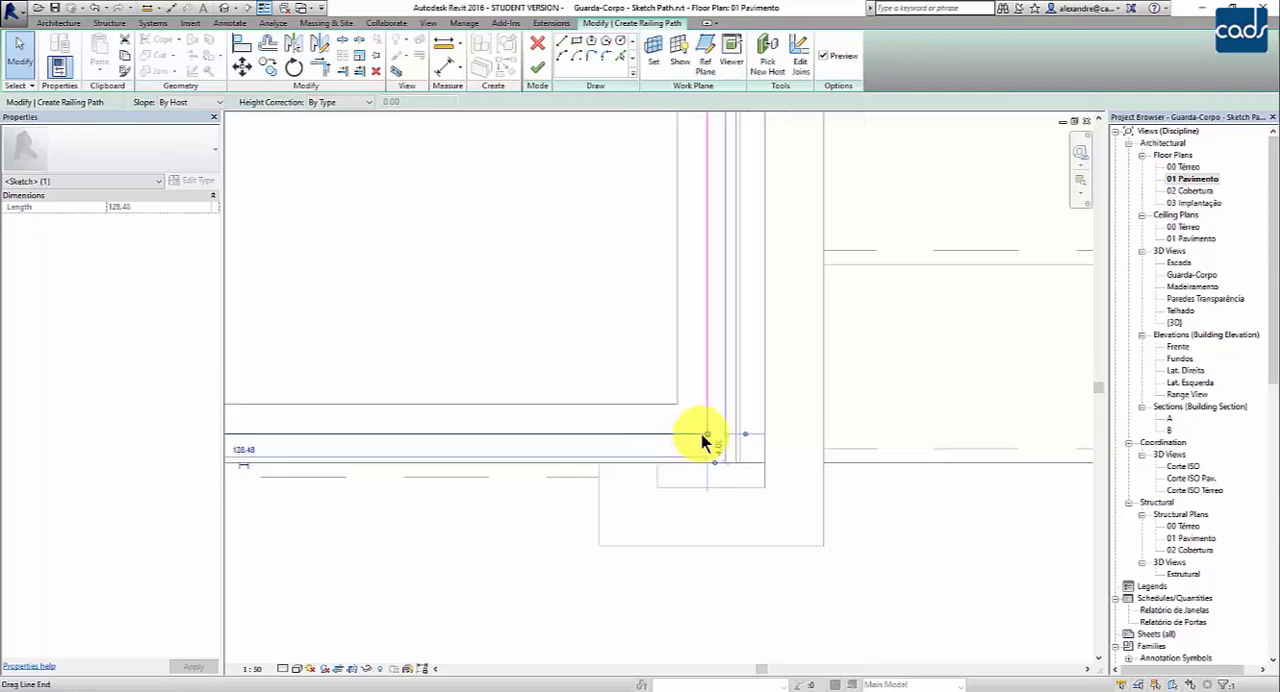
click(621, 414)
scroll(621, 414, down, 3)
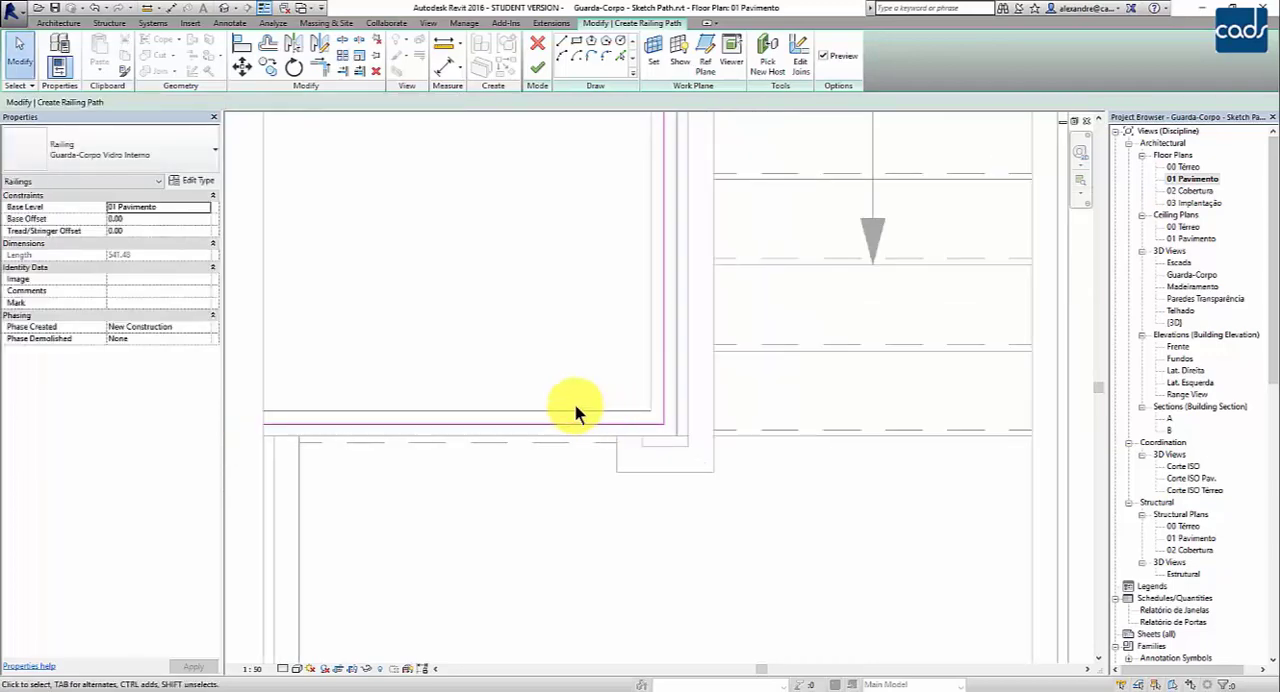
scroll(600, 440, down, 4)
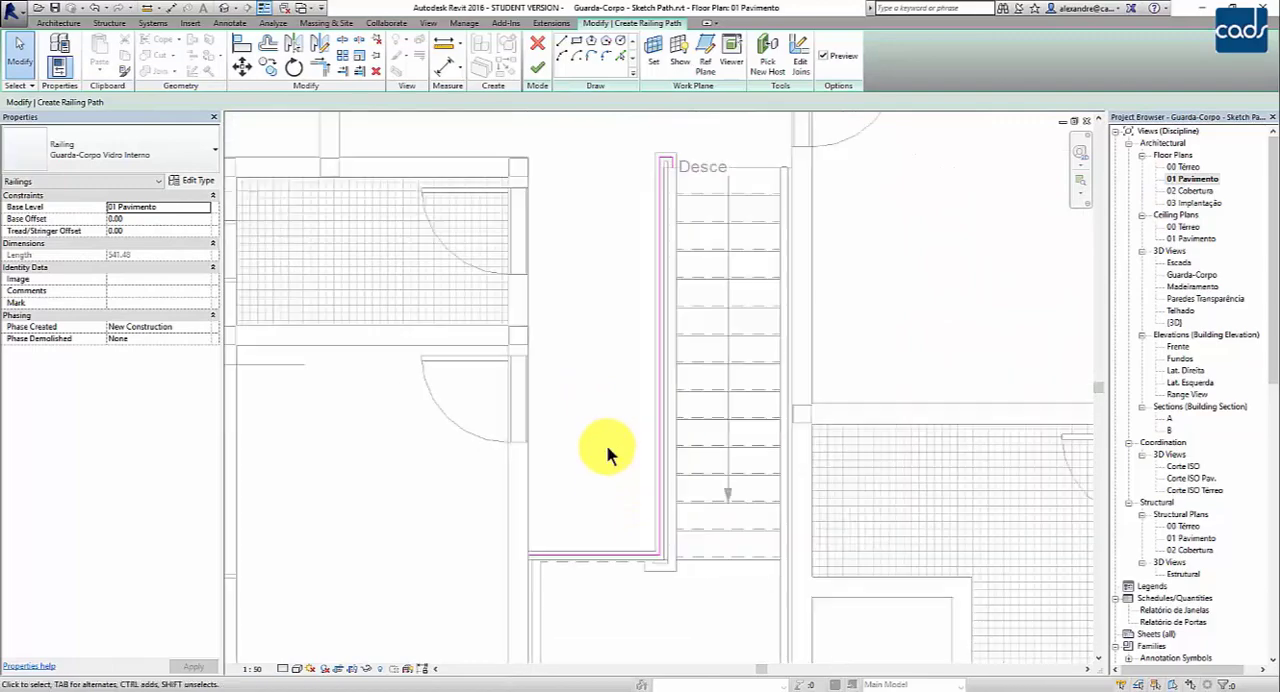
middle_drag(606, 447, 628, 391)
click(628, 497)
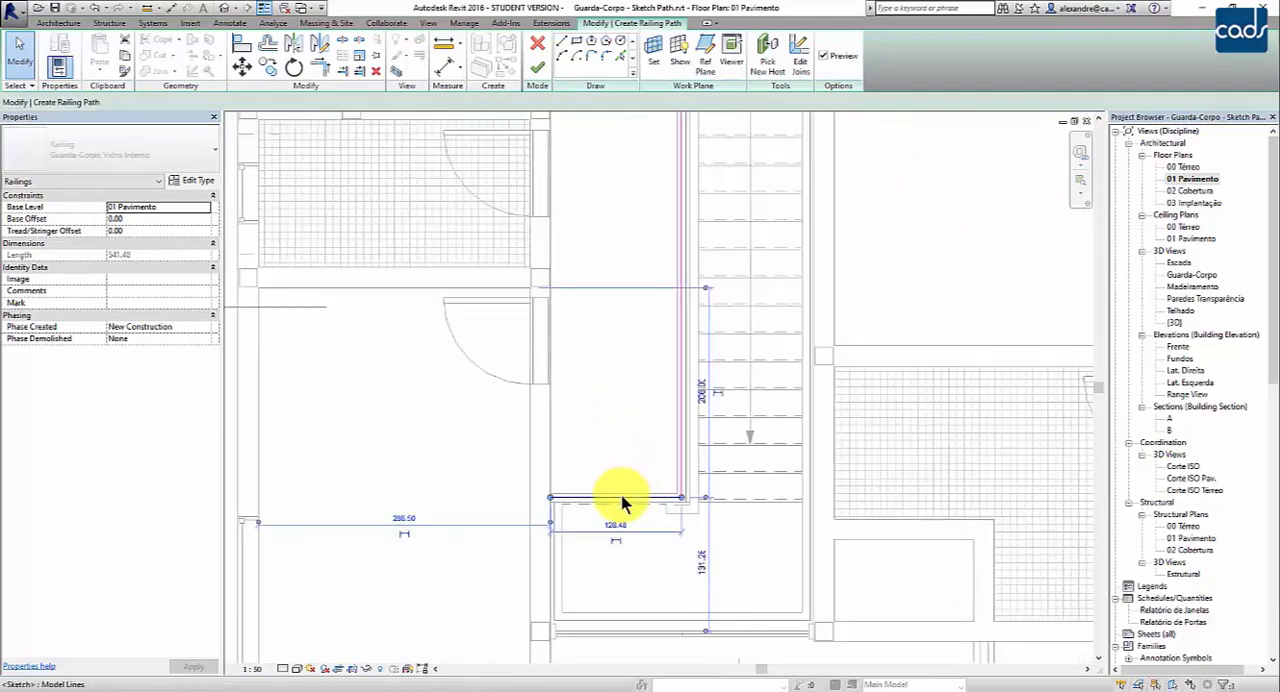
drag(621, 496, 623, 429)
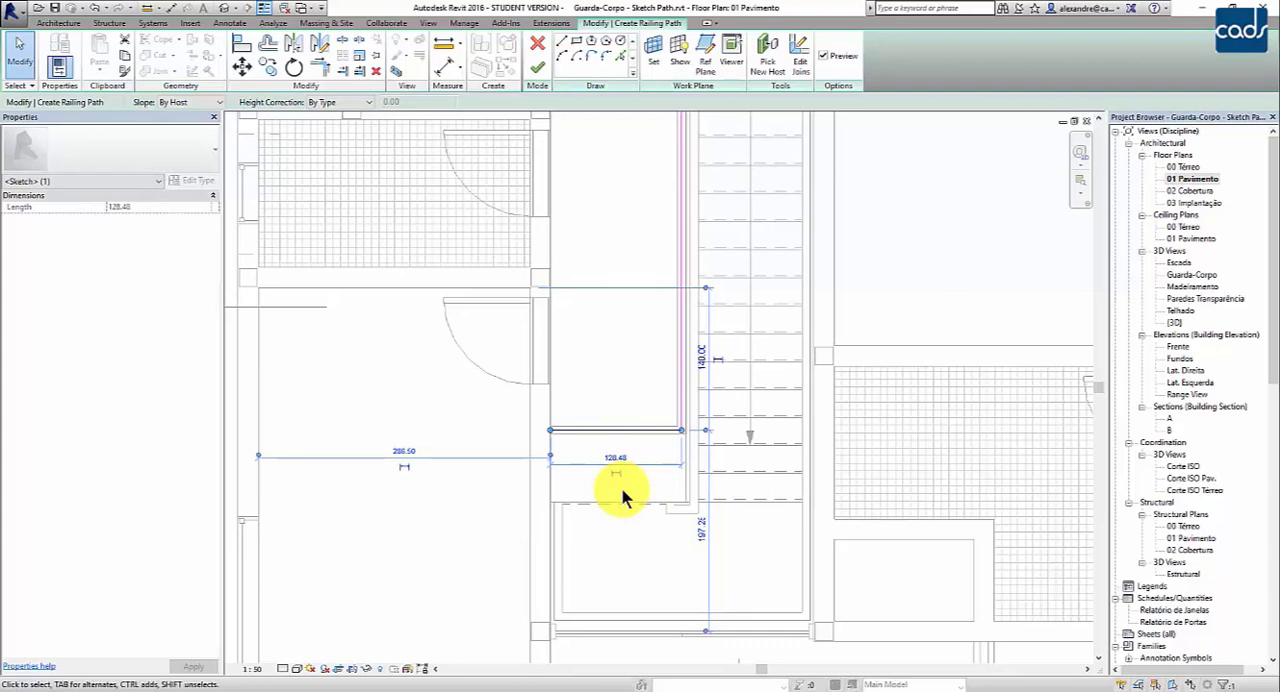
key(ctrl+z)
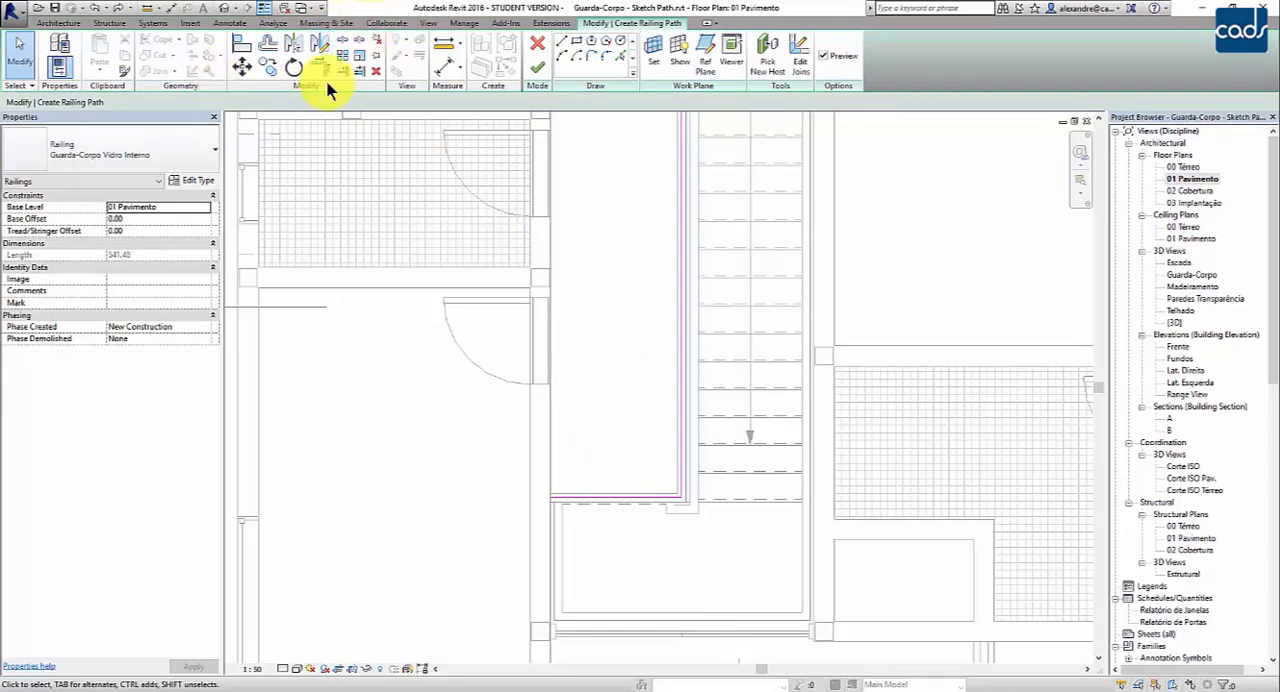
- Examine the long path segment beside the stair flight and its corner at the landing in the first-floor plan
scroll(603, 285, down, 1)
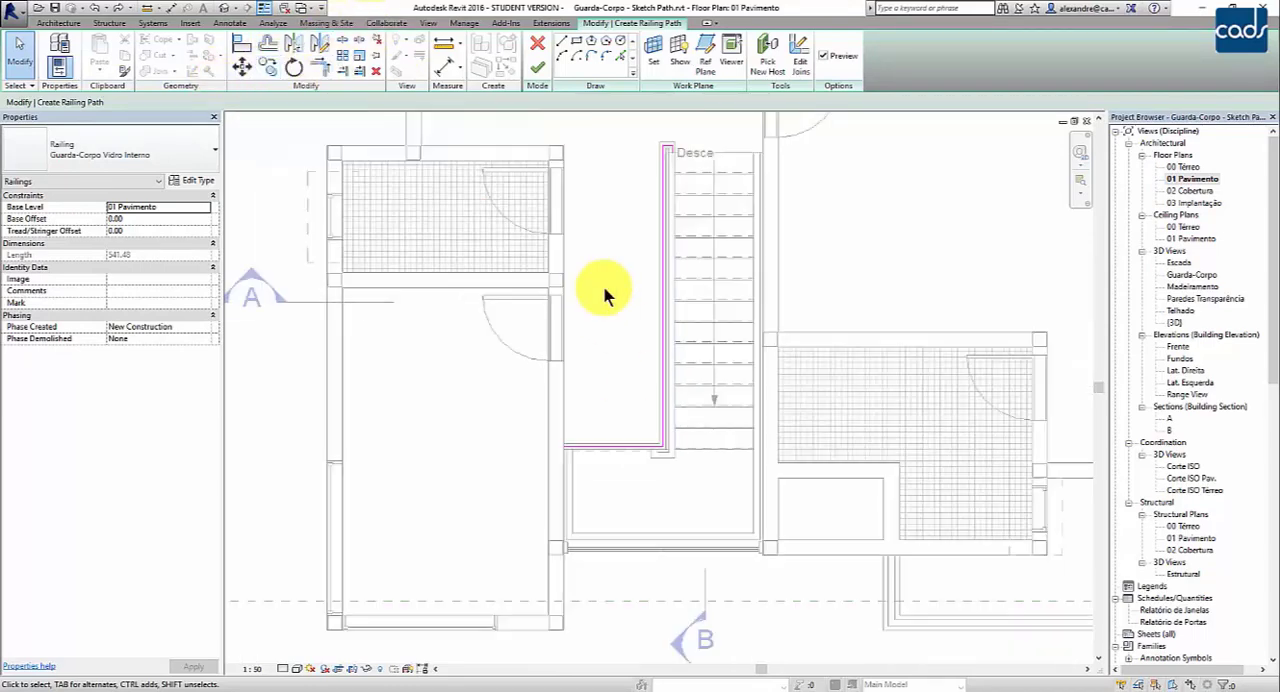
scroll(634, 200, down, 1)
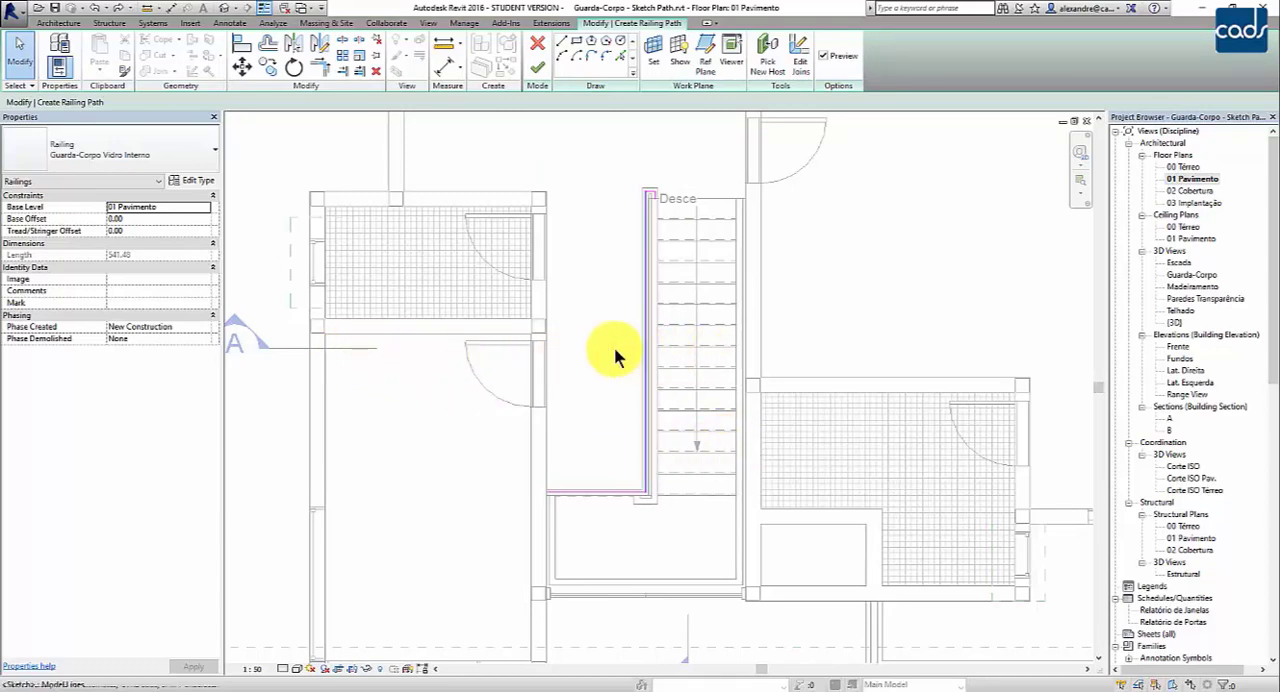
scroll(645, 340, up, 2)
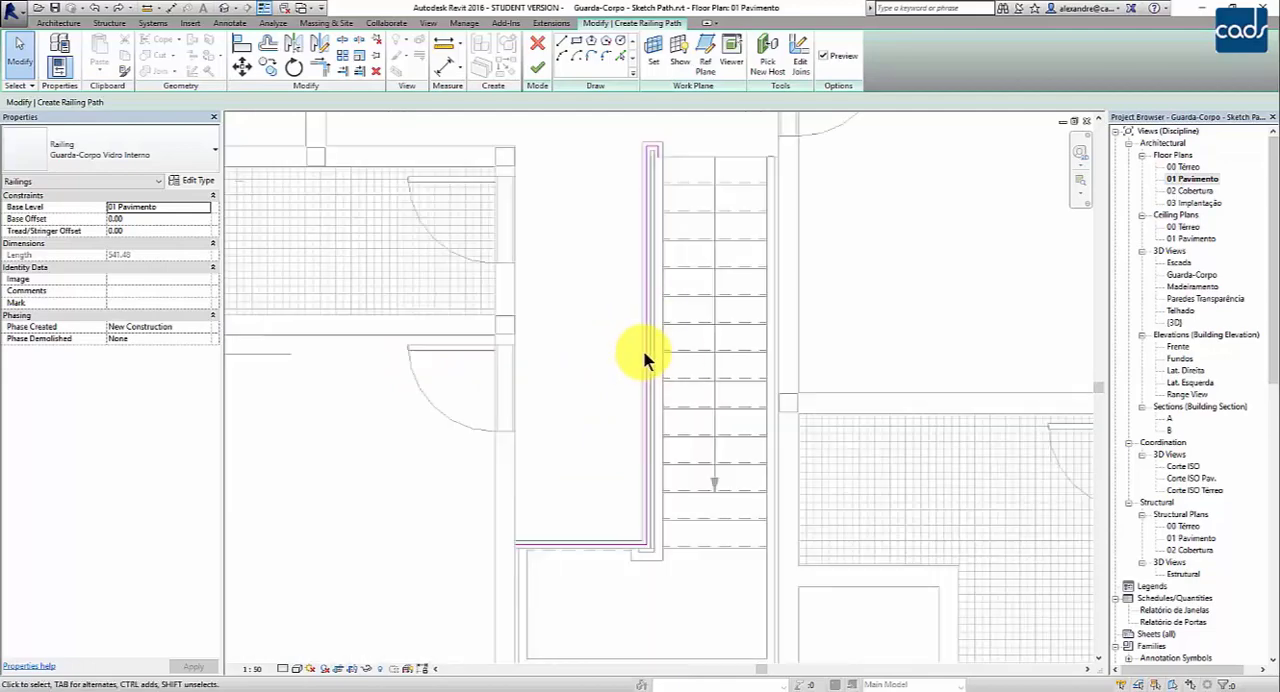
scroll(654, 342, up, 2)
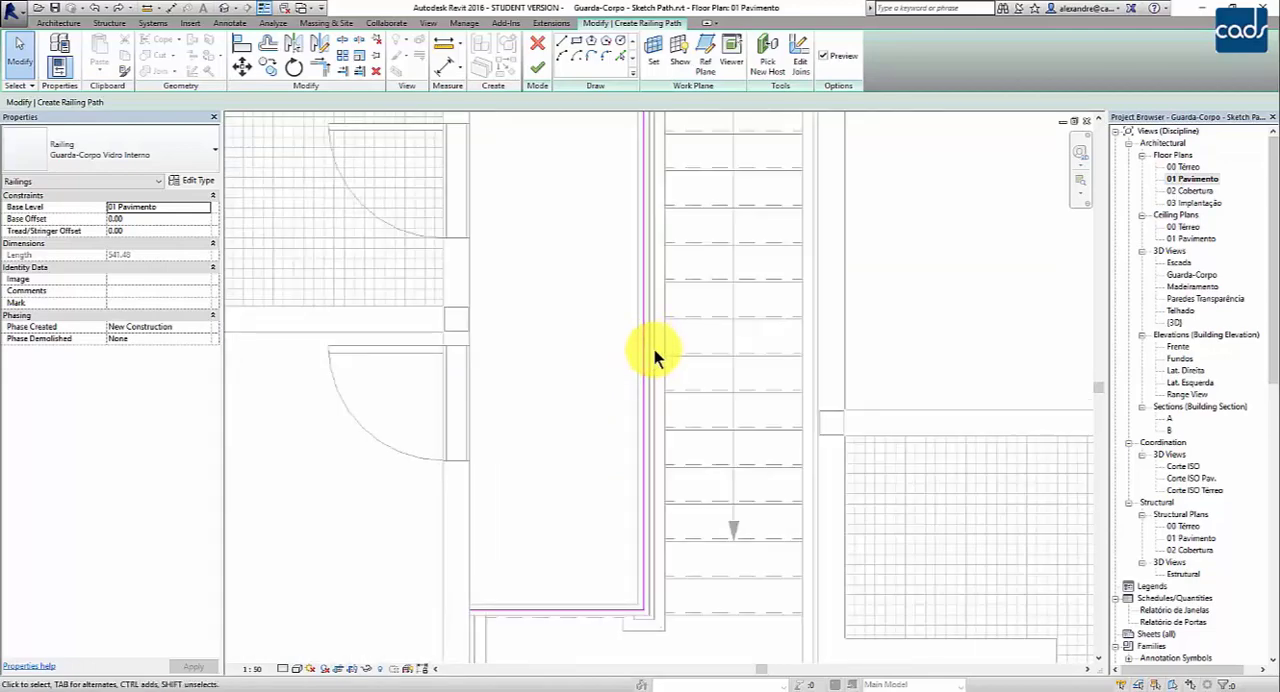
scroll(654, 349, up, 3)
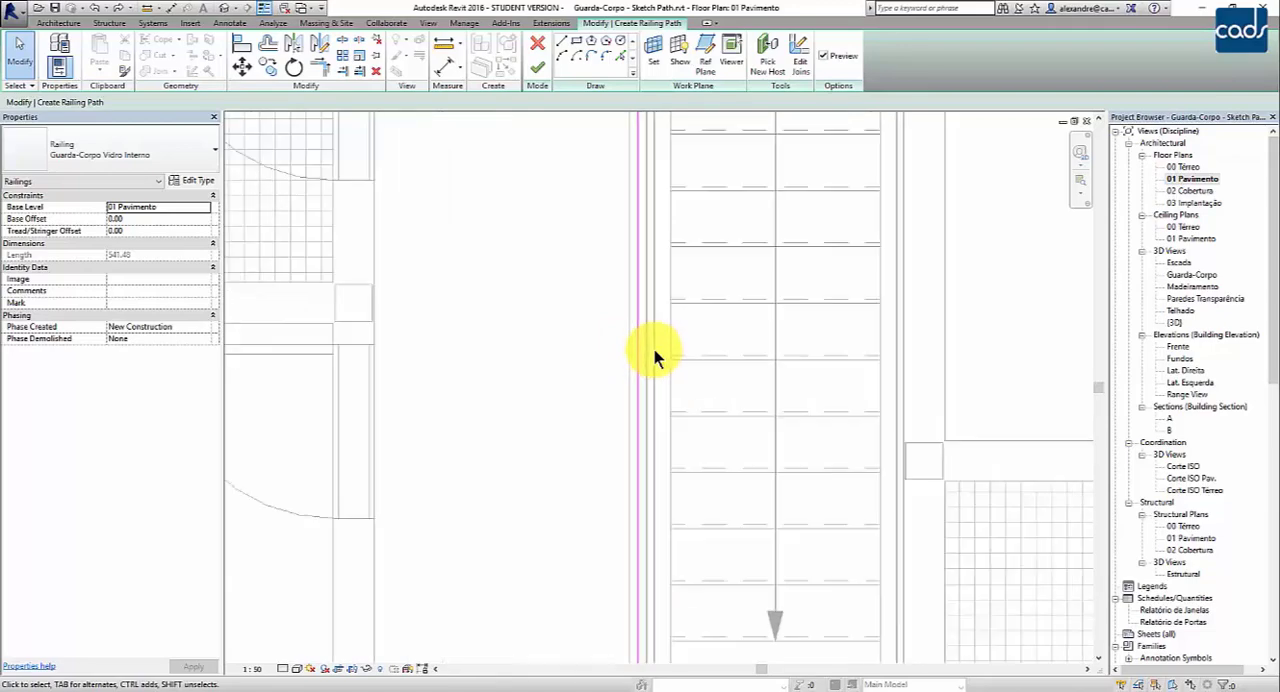
middle_drag(645, 325, 720, 257)
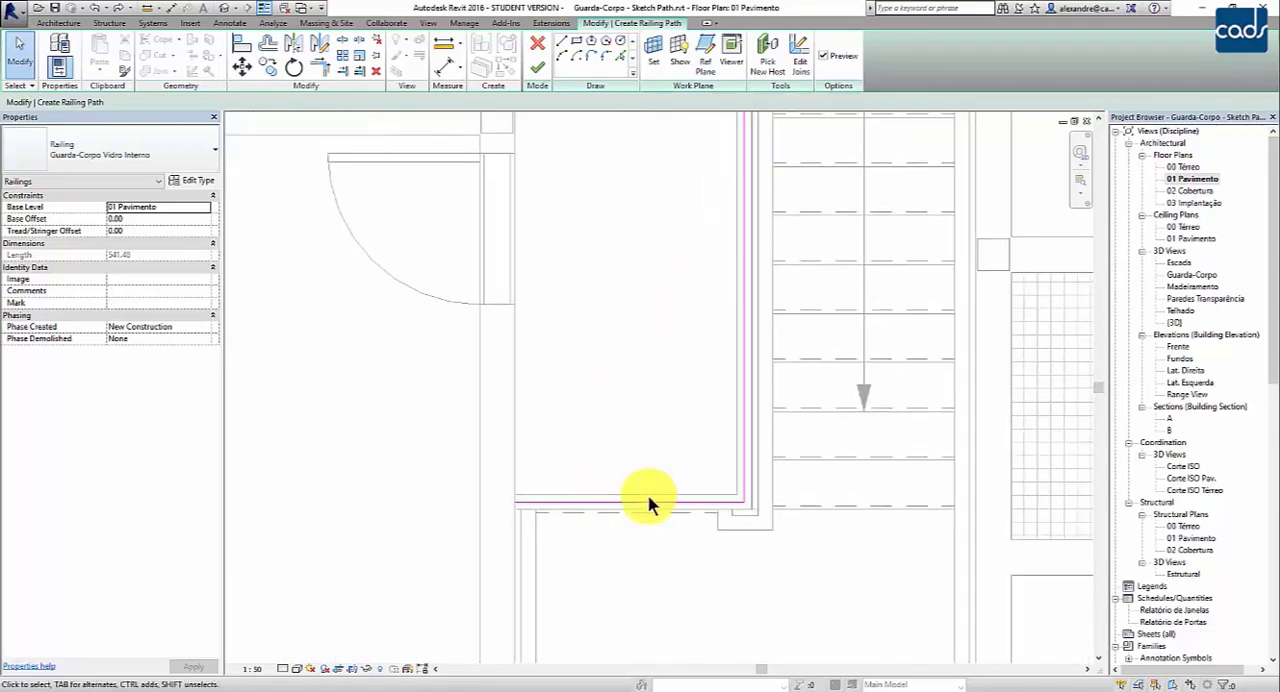
- Select the final path segment and inspect its position relative to the slab edge and the stair railing
click(634, 503)
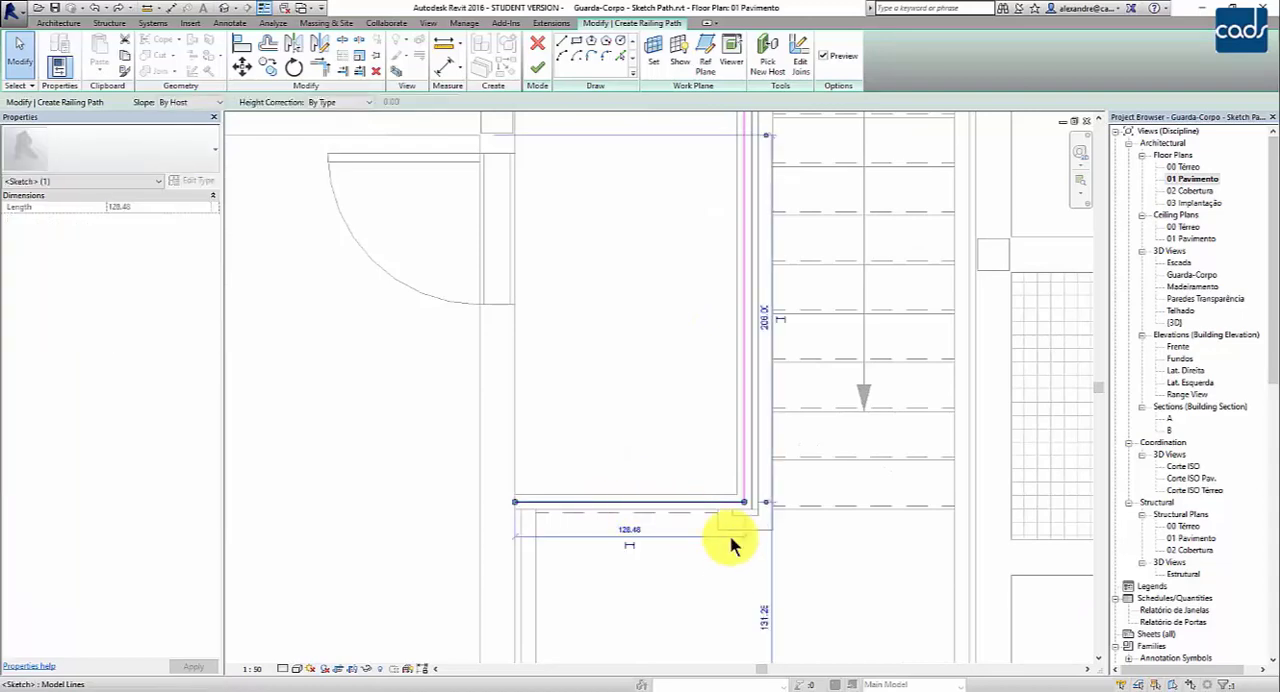
scroll(734, 545, up, 2)
scroll(740, 555, up, 1)
scroll(784, 462, up, 2)
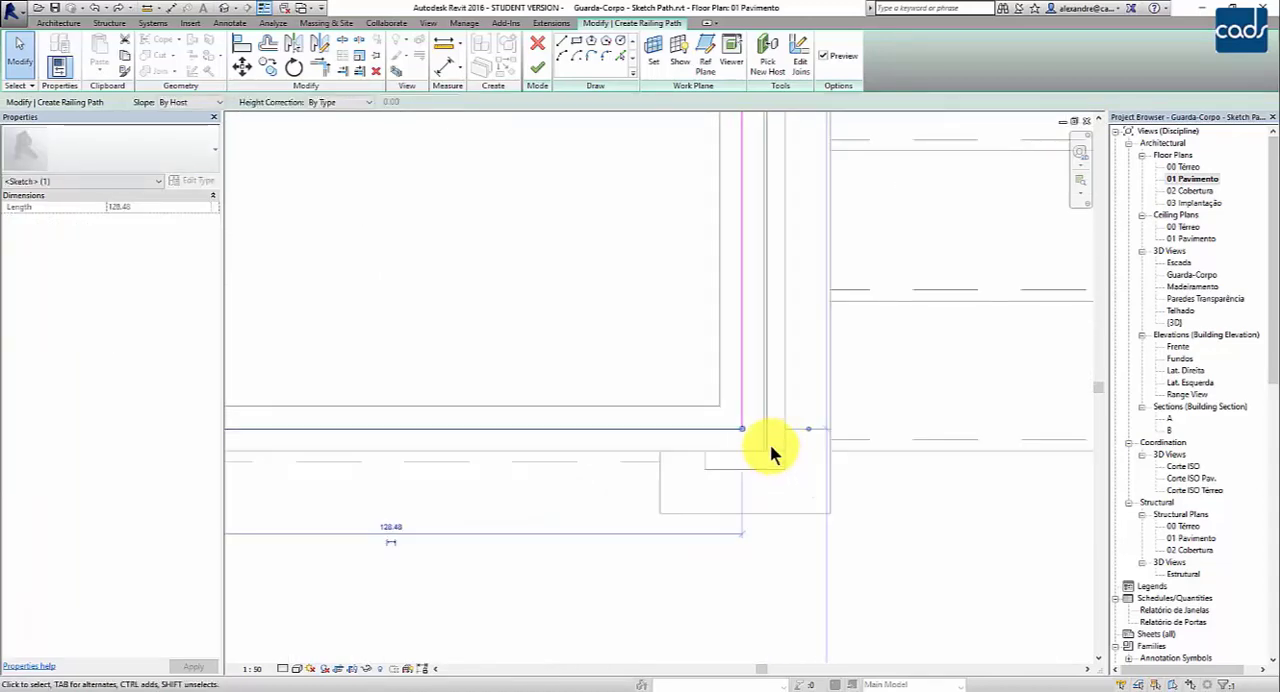
scroll(780, 400, down, 2)
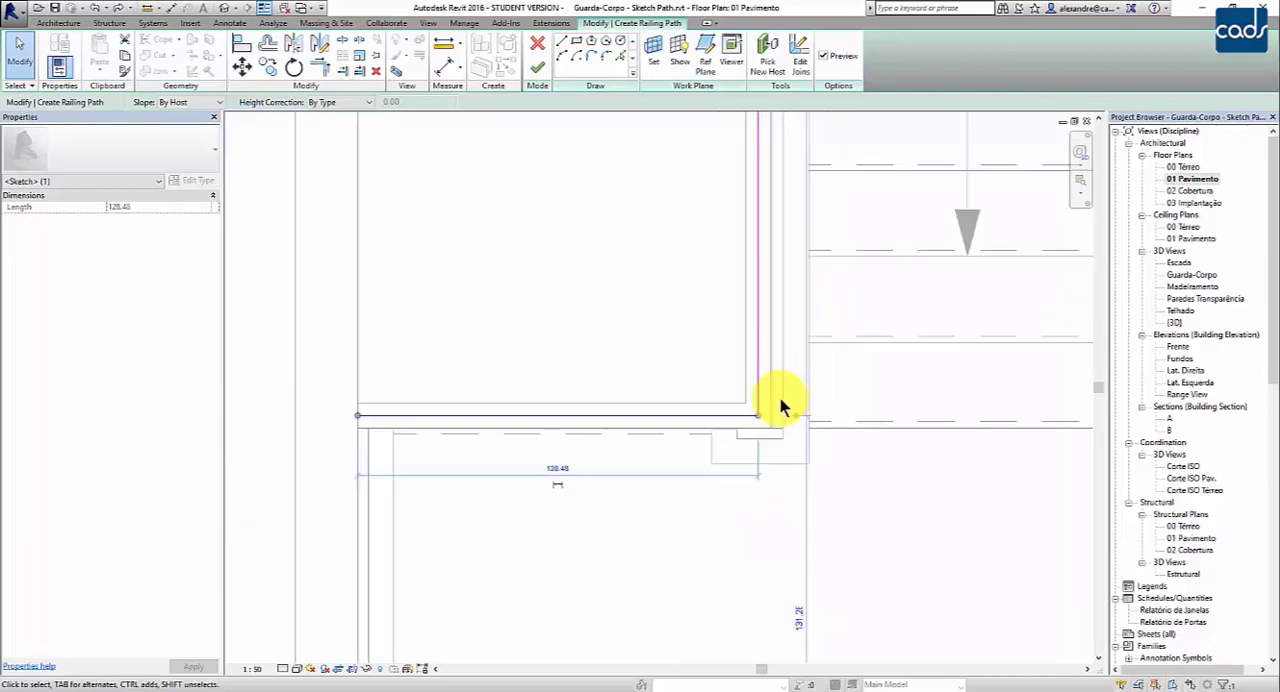
scroll(780, 398, down, 1)
middle_drag(711, 460, 594, 535)
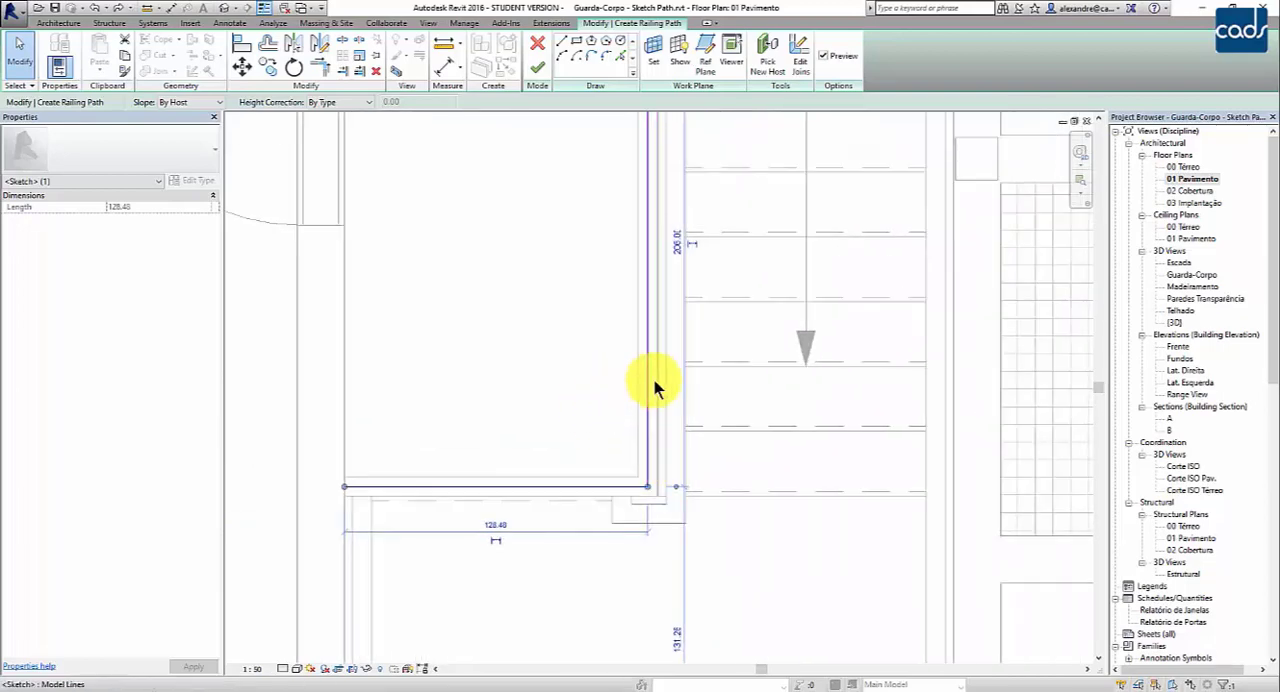
scroll(711, 374, down, 2)
scroll(725, 337, down, 3)
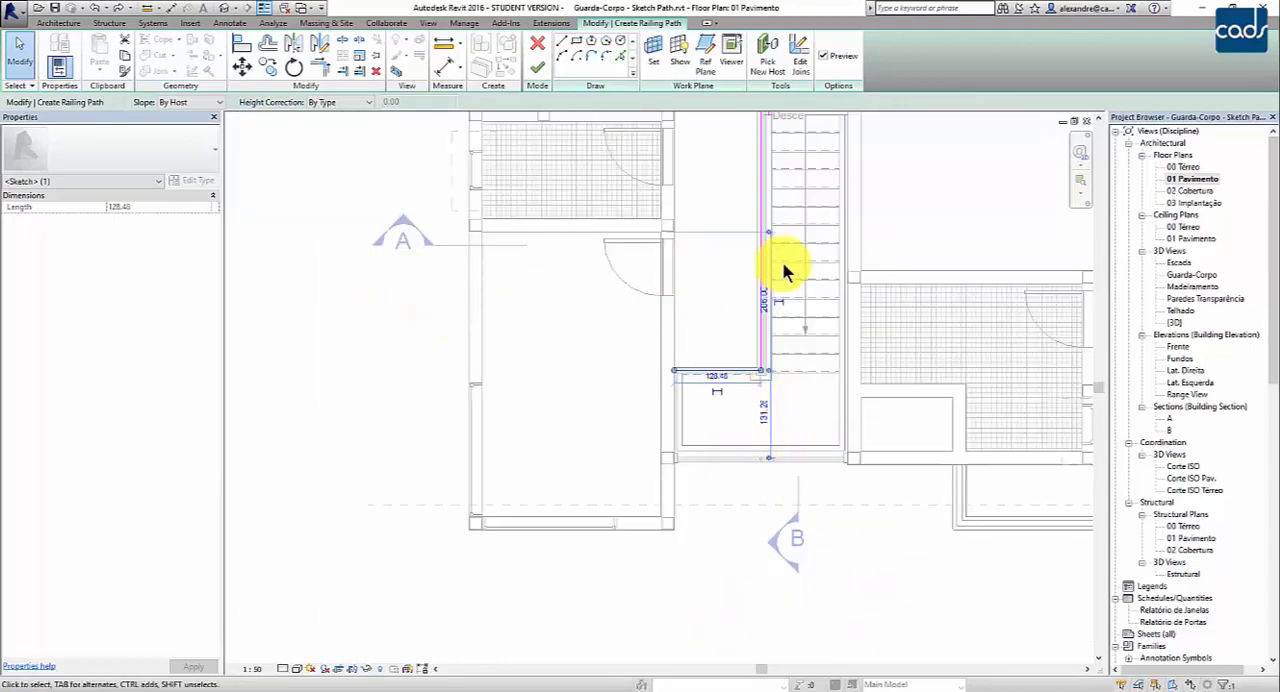
scroll(799, 227, up, 4)
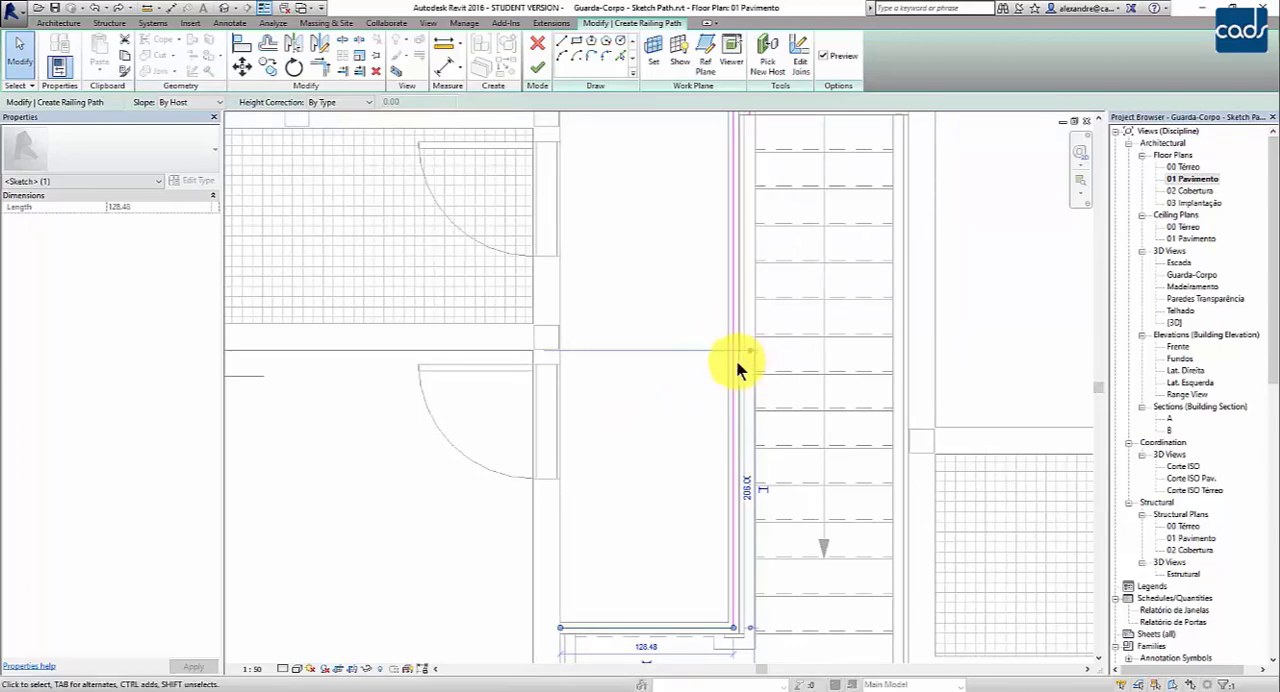
scroll(700, 365, down, 5)
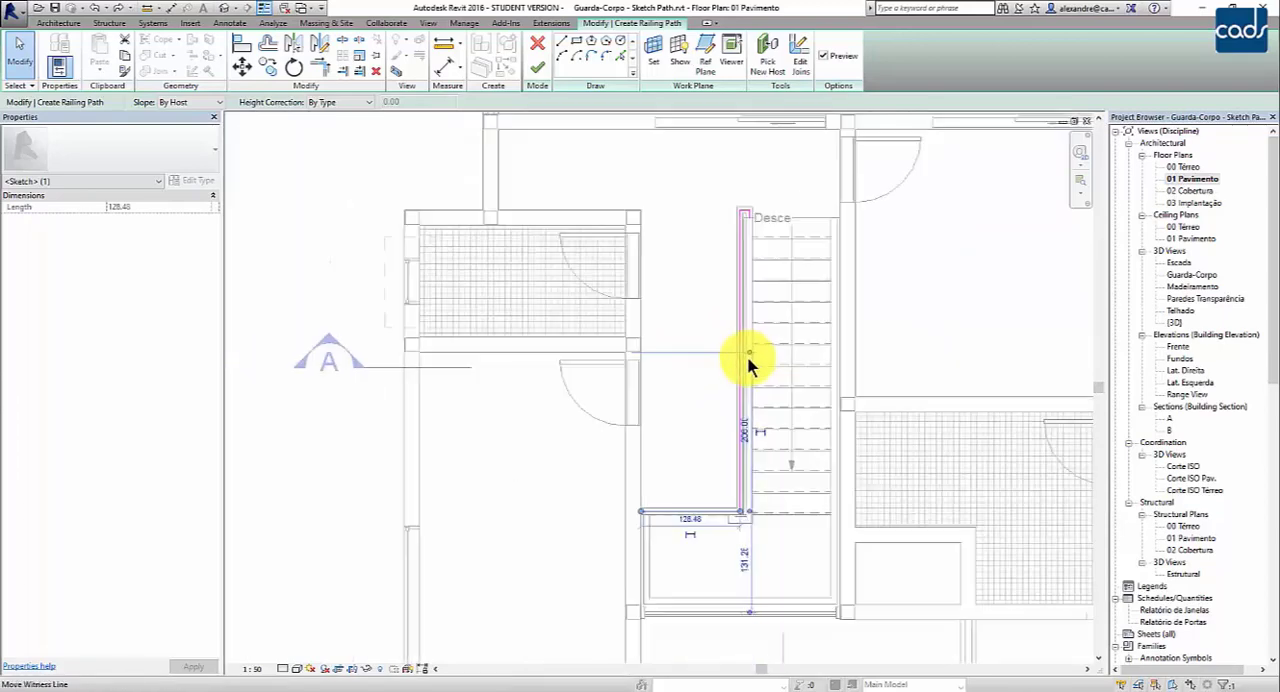
- Open section A and inspect the railing path where it meets the first-floor slab beside the stair
double_click(1170, 419)
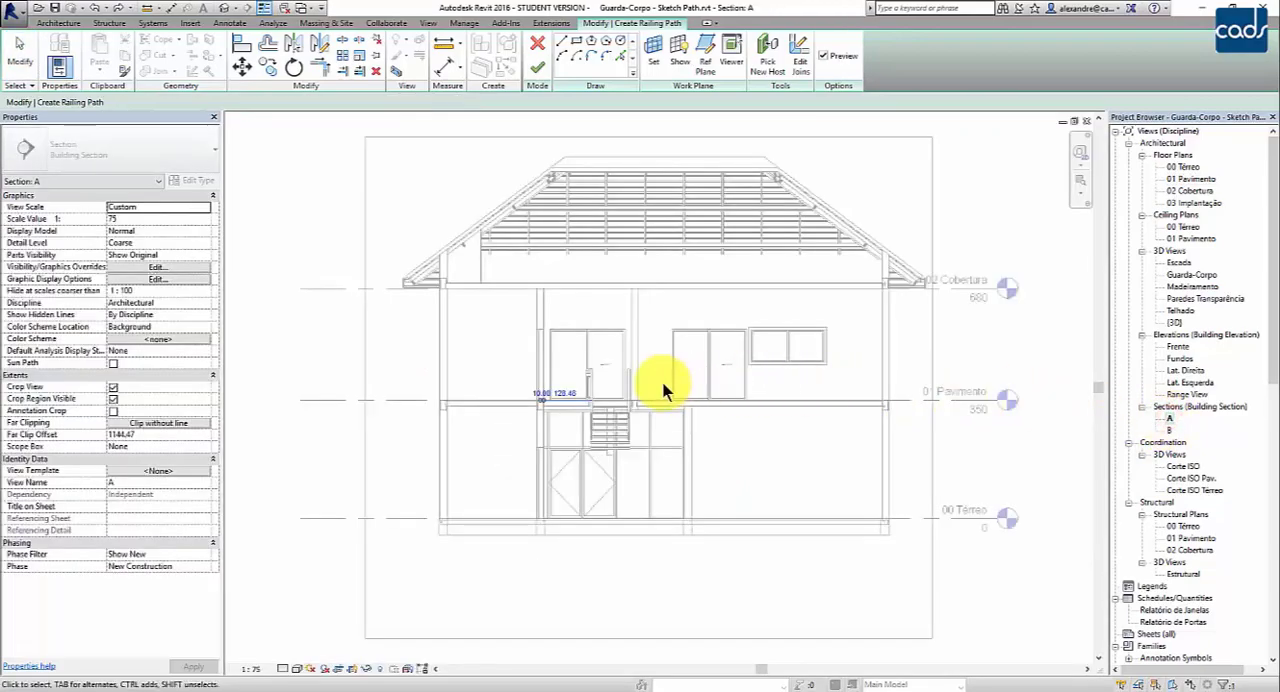
scroll(586, 393, up, 6)
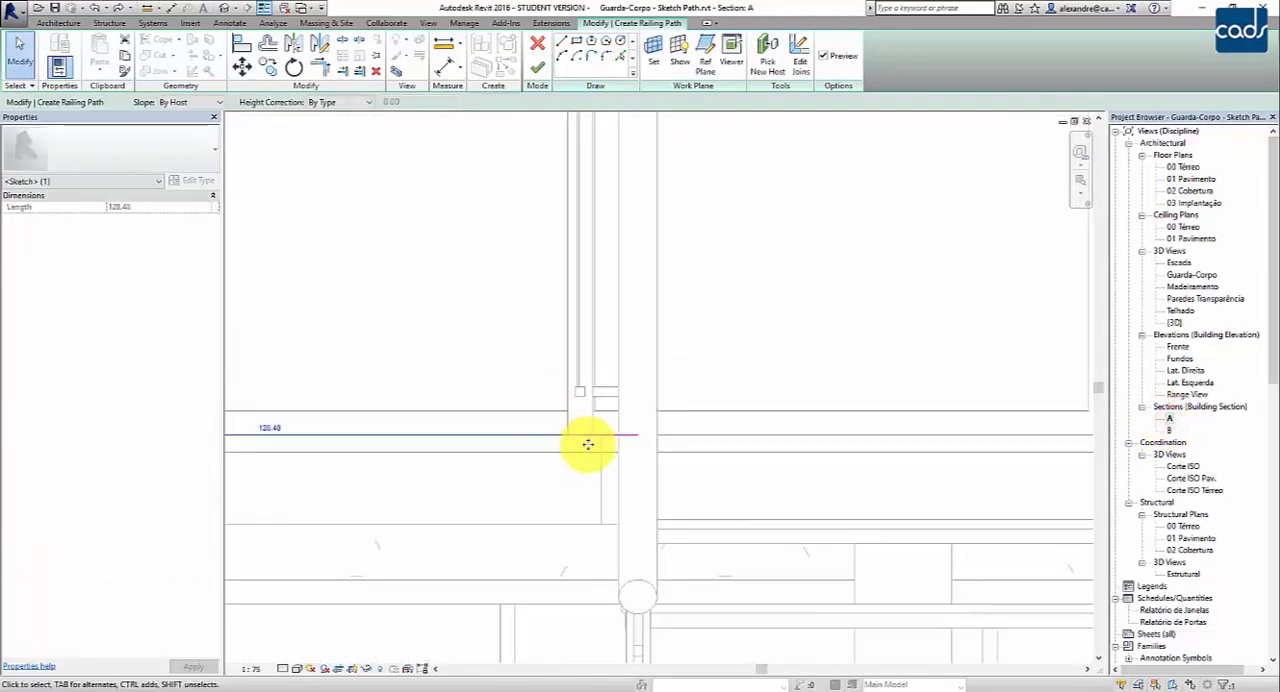
scroll(593, 440, up, 4)
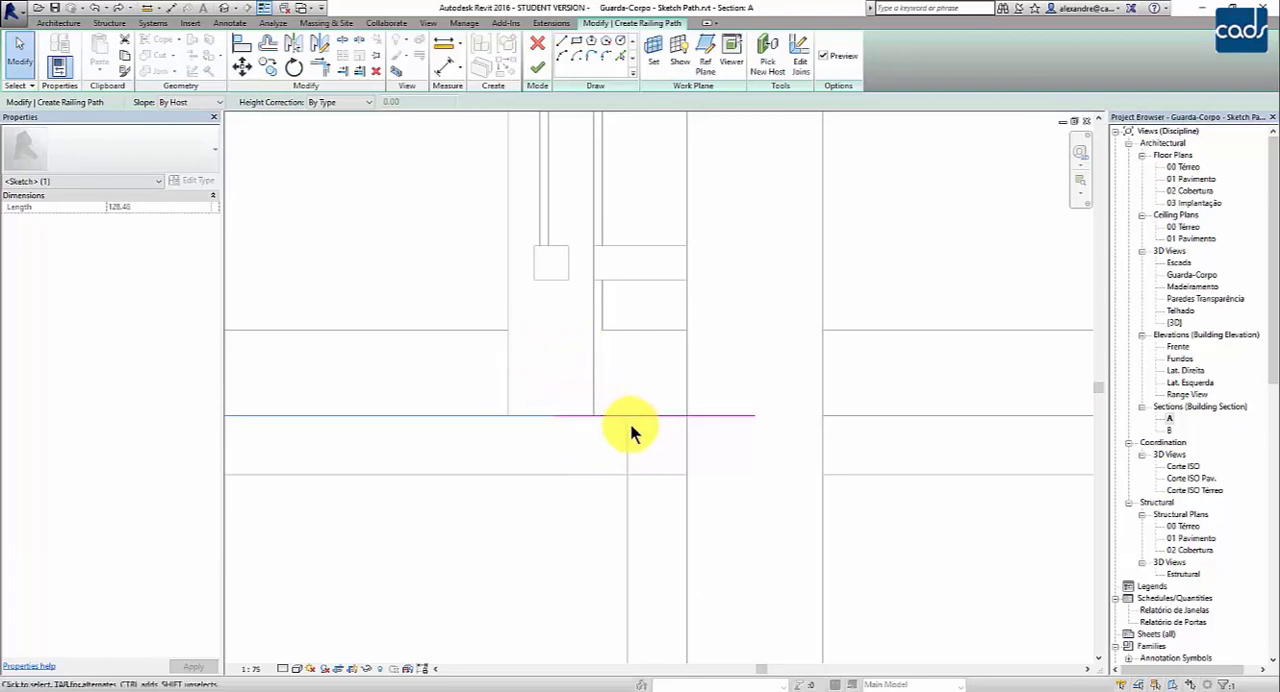
click(445, 46)
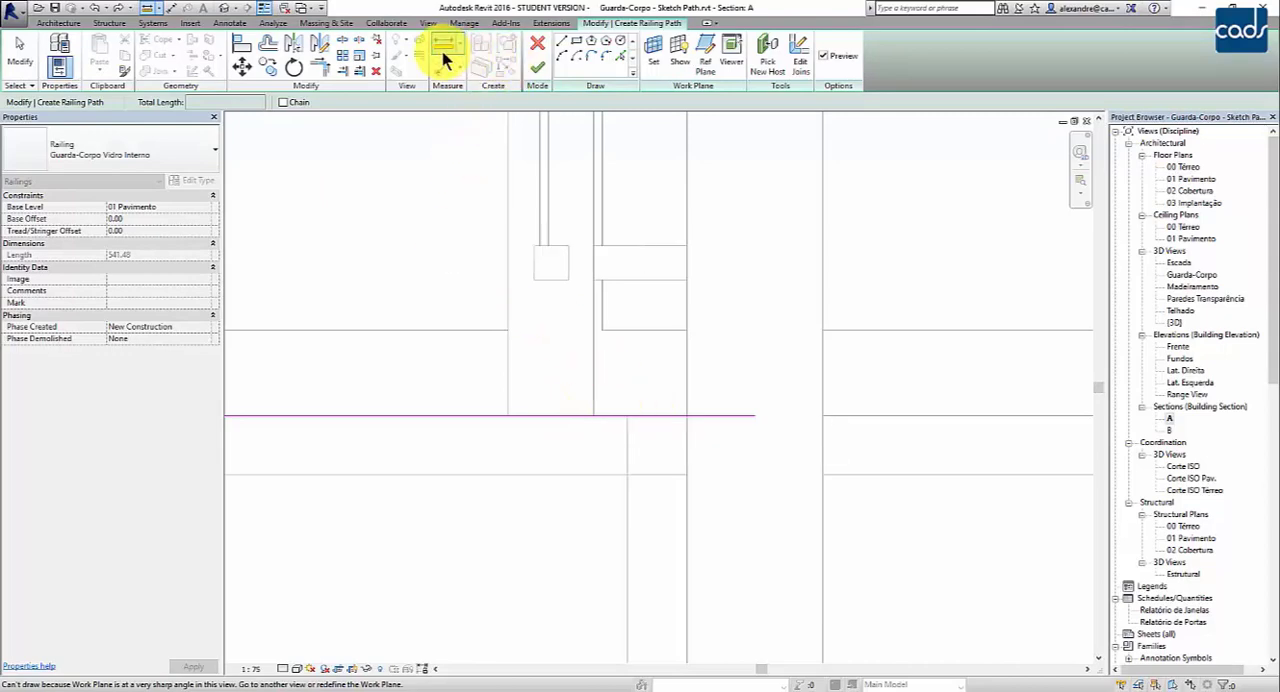
key(Escape)
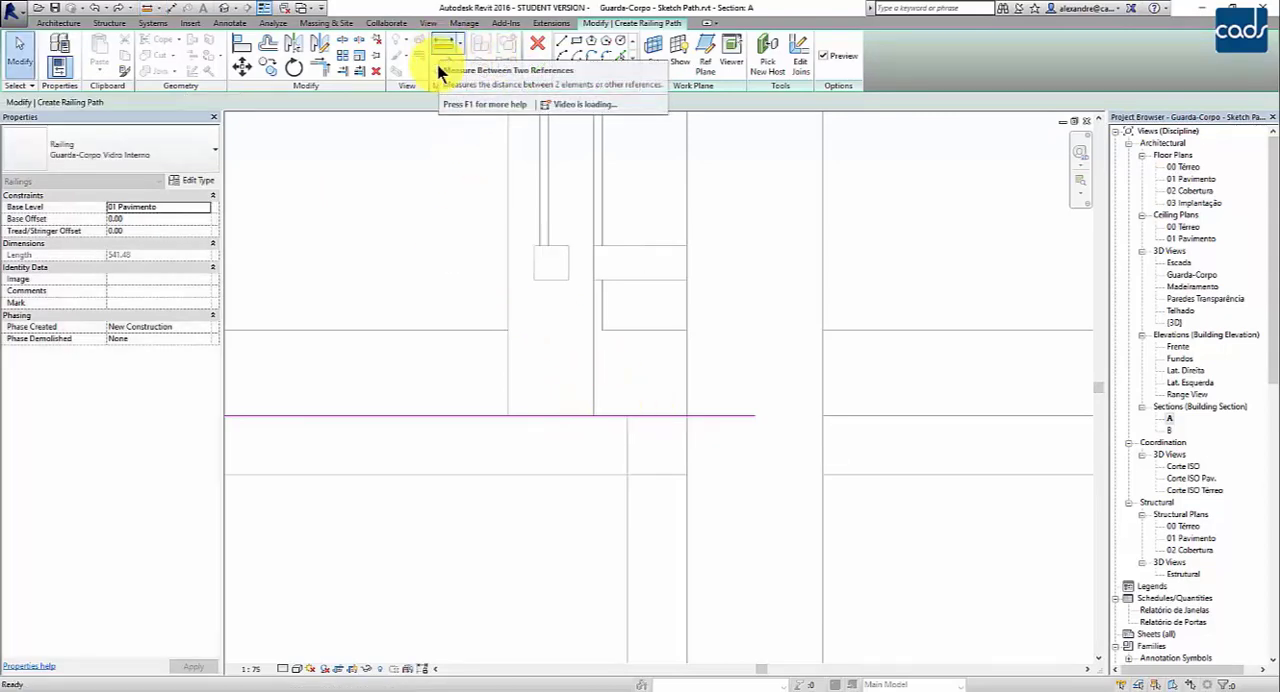
- Measure the horizontal gap between the railing's vertical edge and the slab edge with an aligned dimension, and discard the dimension
click(448, 72)
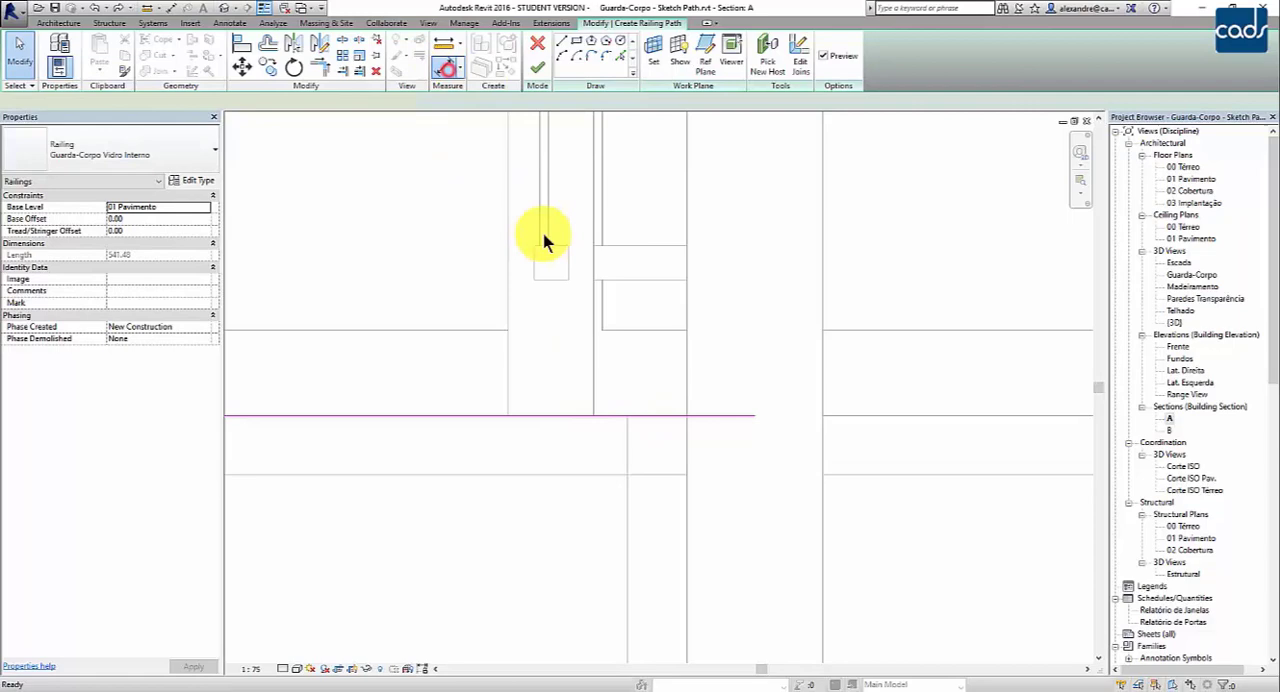
key(d)
key(i)
click(597, 360)
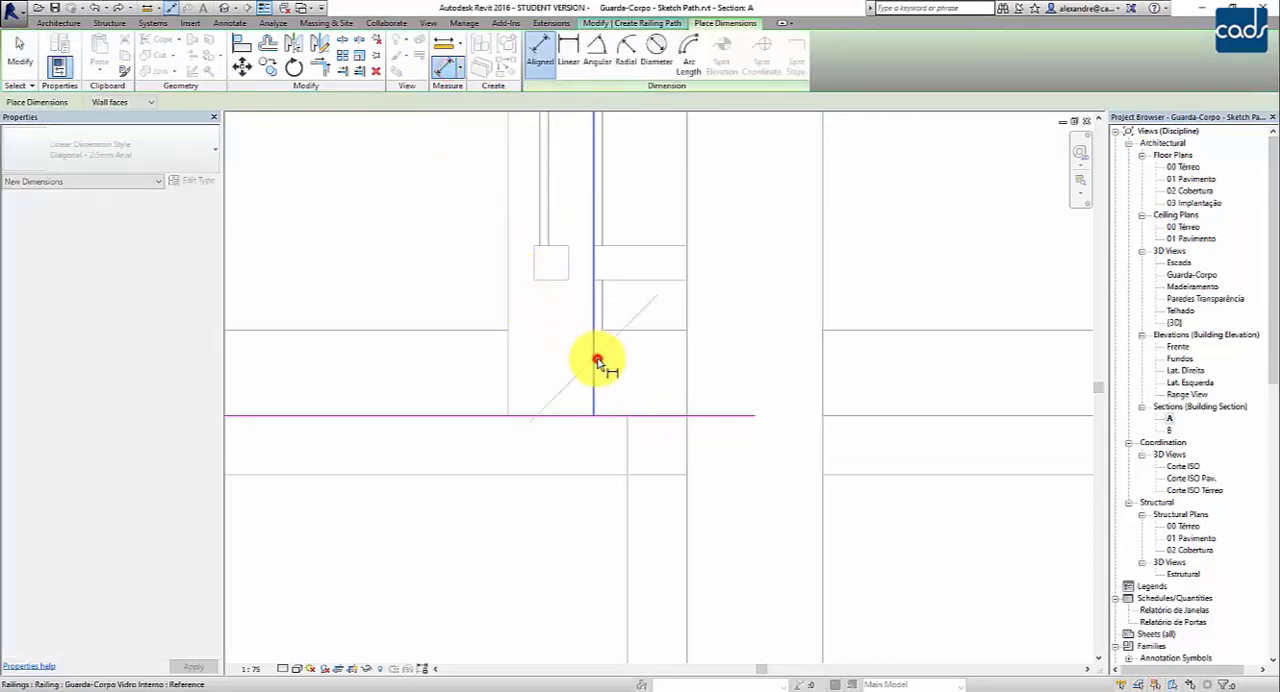
click(629, 437)
scroll(648, 361, down, 2)
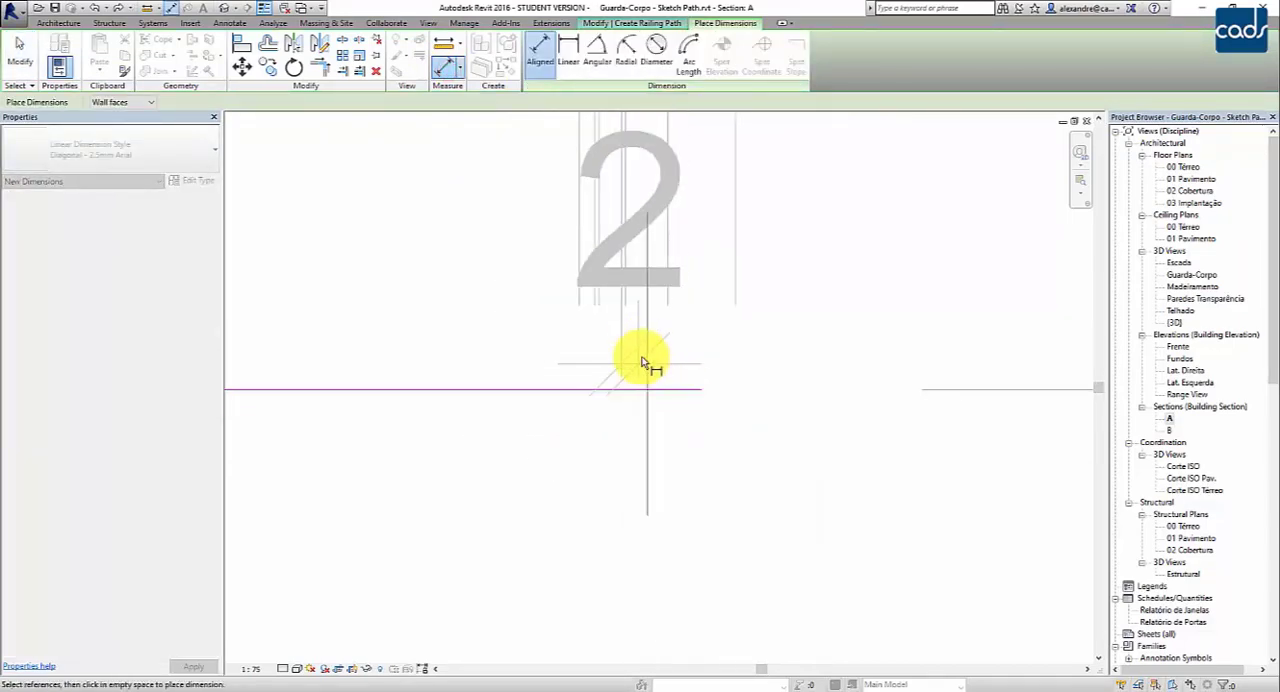
middle_drag(647, 345, 645, 464)
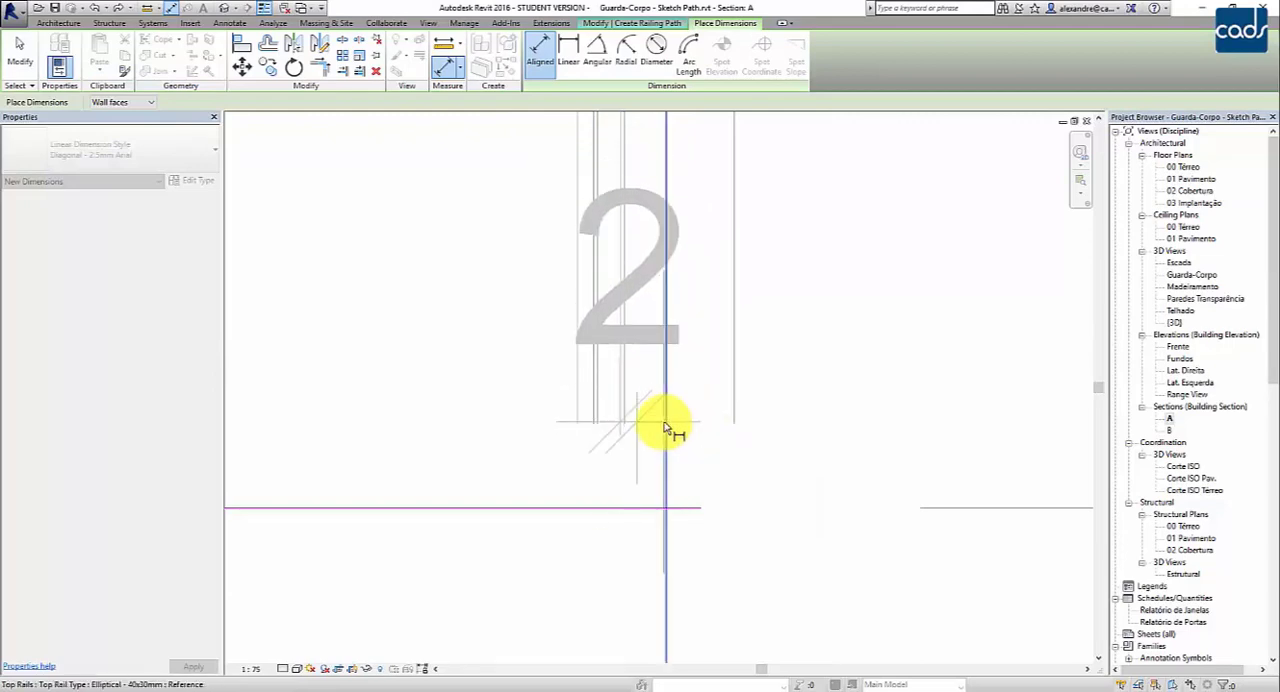
key(Escape)
scroll(648, 428, up, 3)
scroll(645, 390, down, 2)
middle_drag(632, 428, 661, 372)
key(Escape)
- Open section B and examine the end of the railing path against the slab edge and the existing railing post
click(1174, 322)
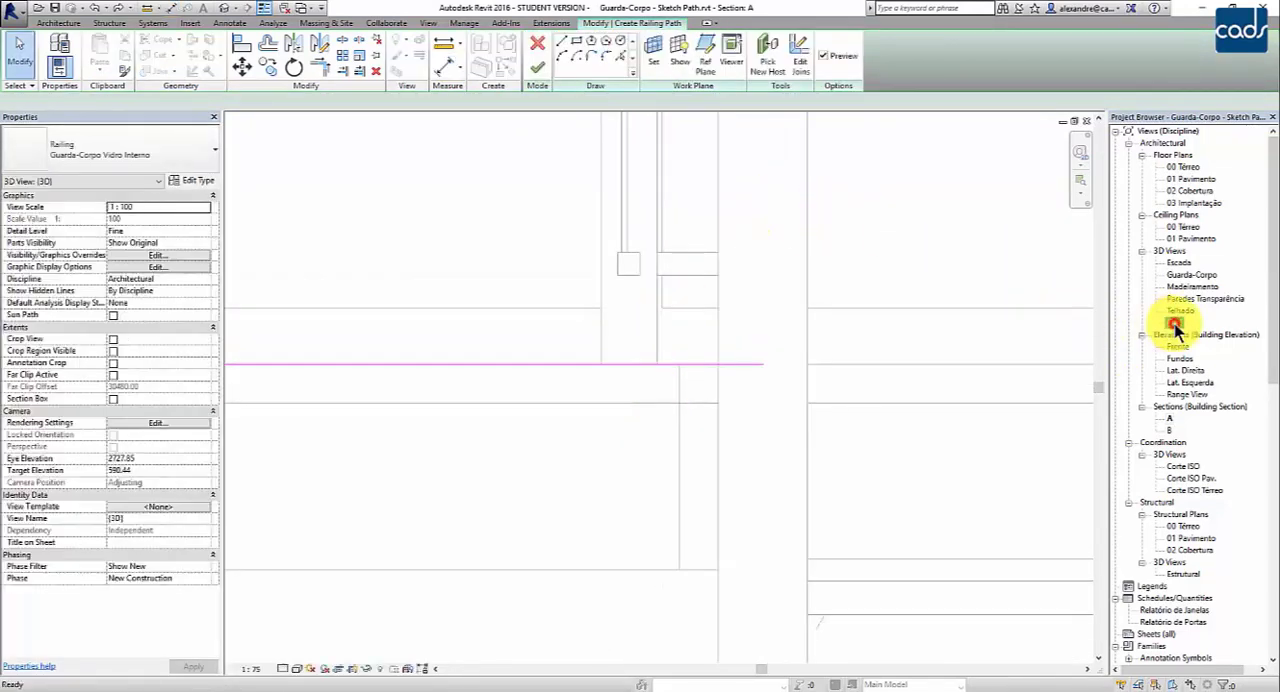
double_click(1170, 430)
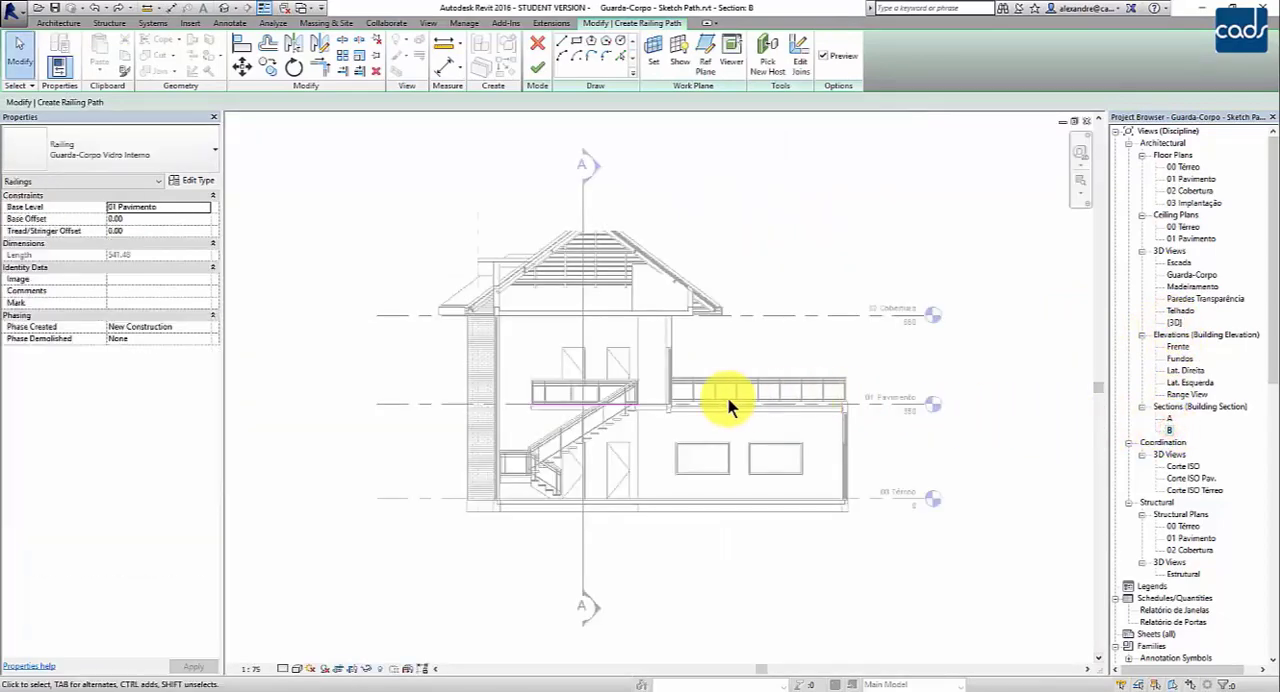
scroll(590, 392, up, 8)
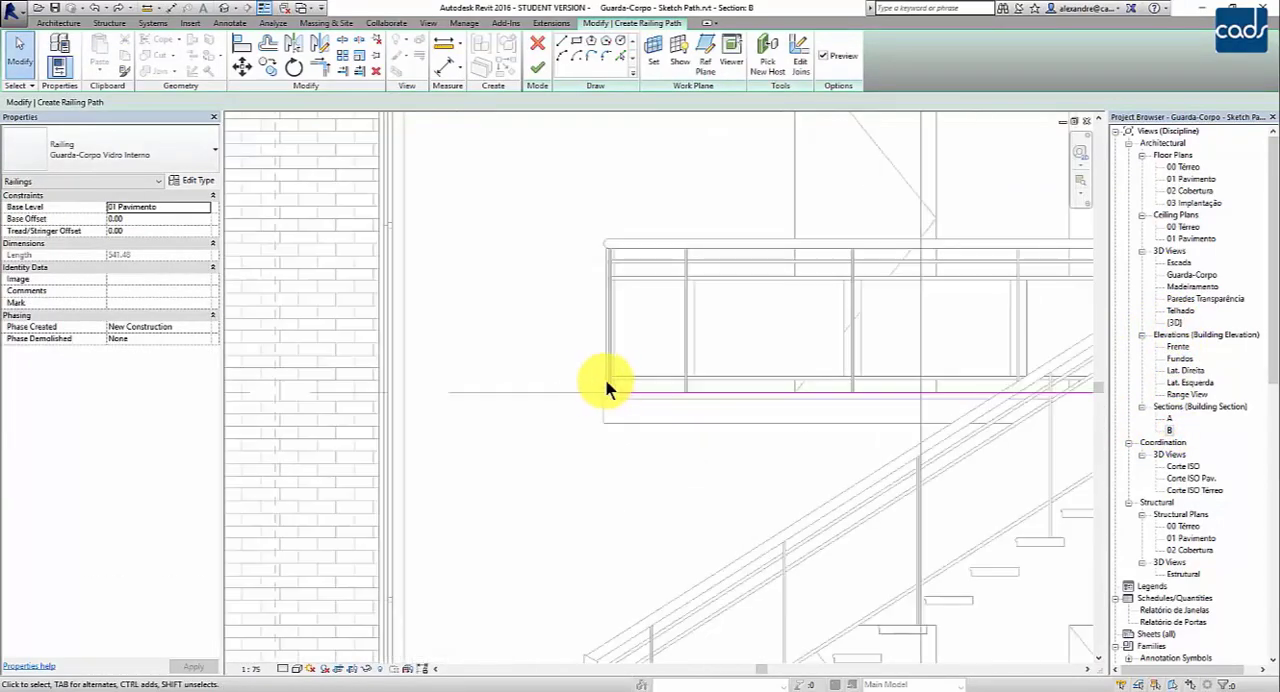
scroll(600, 390, up, 3)
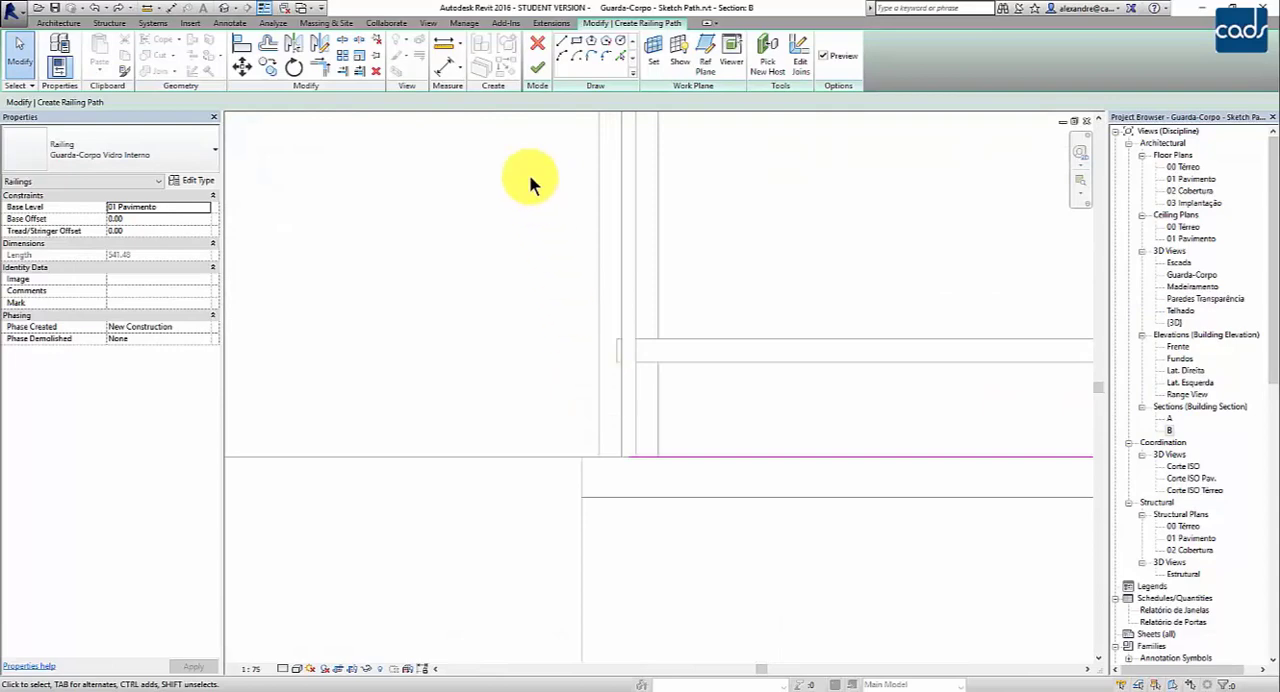
click(447, 66)
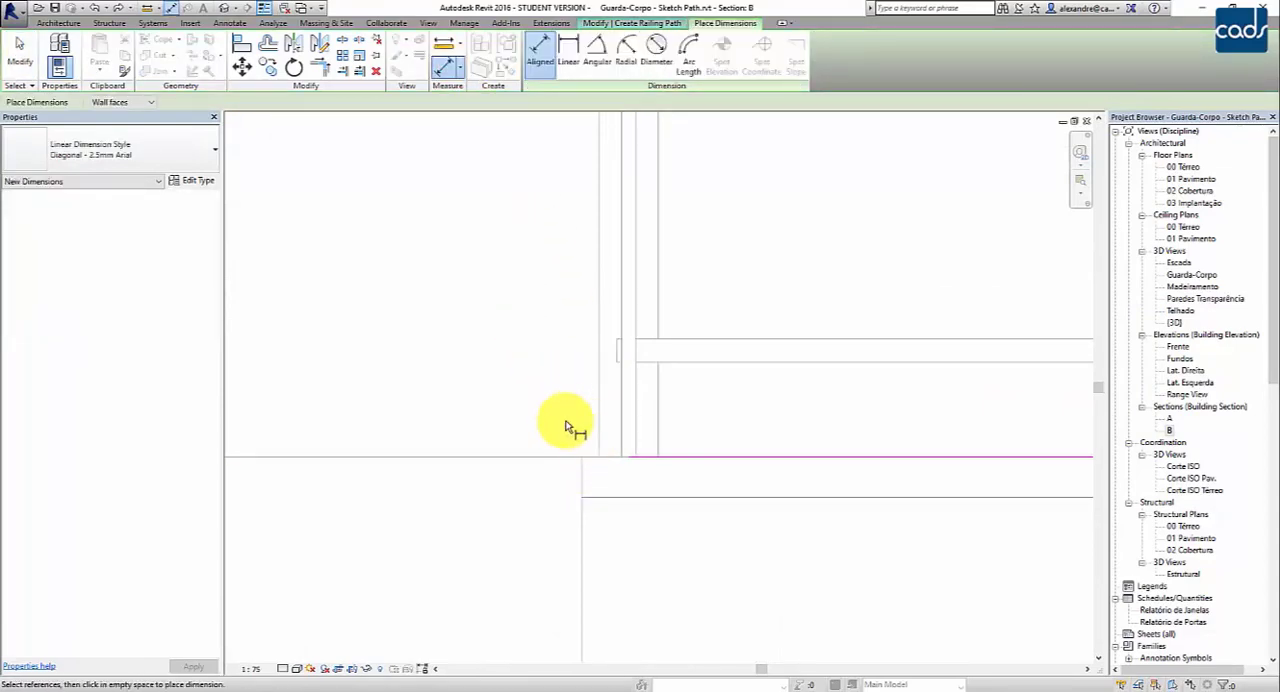
scroll(551, 351, down, 2)
key(Escape)
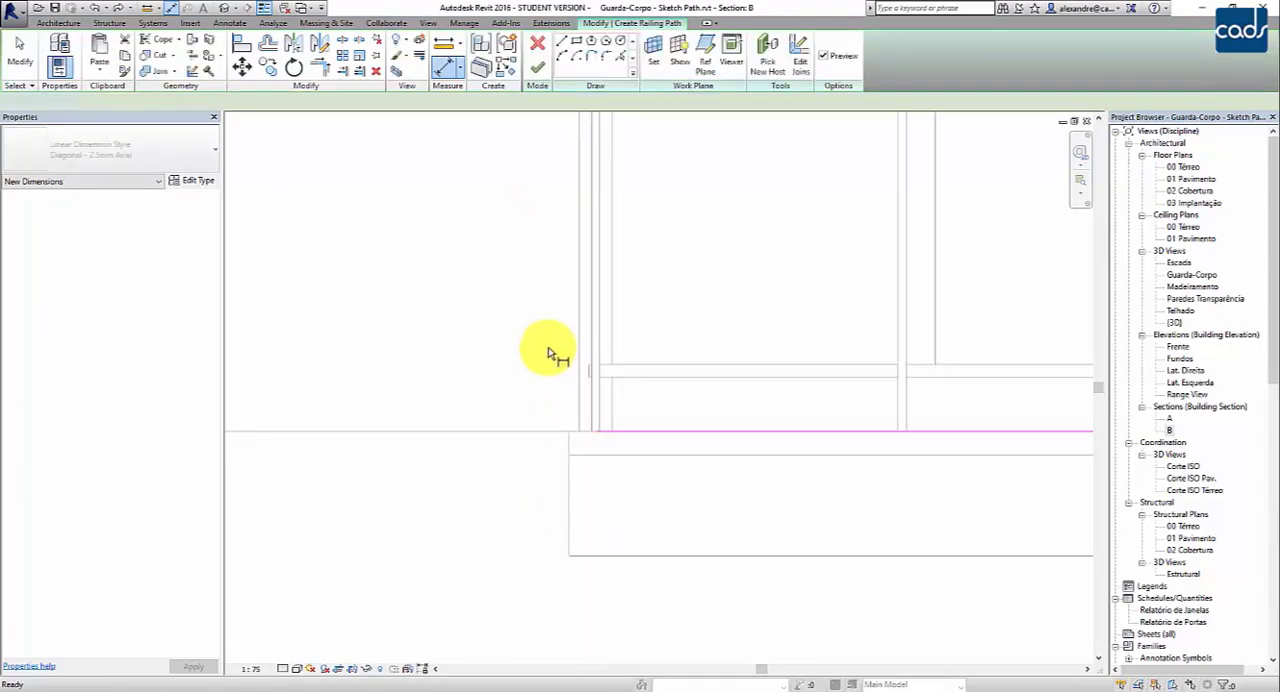
scroll(562, 324, down, 1)
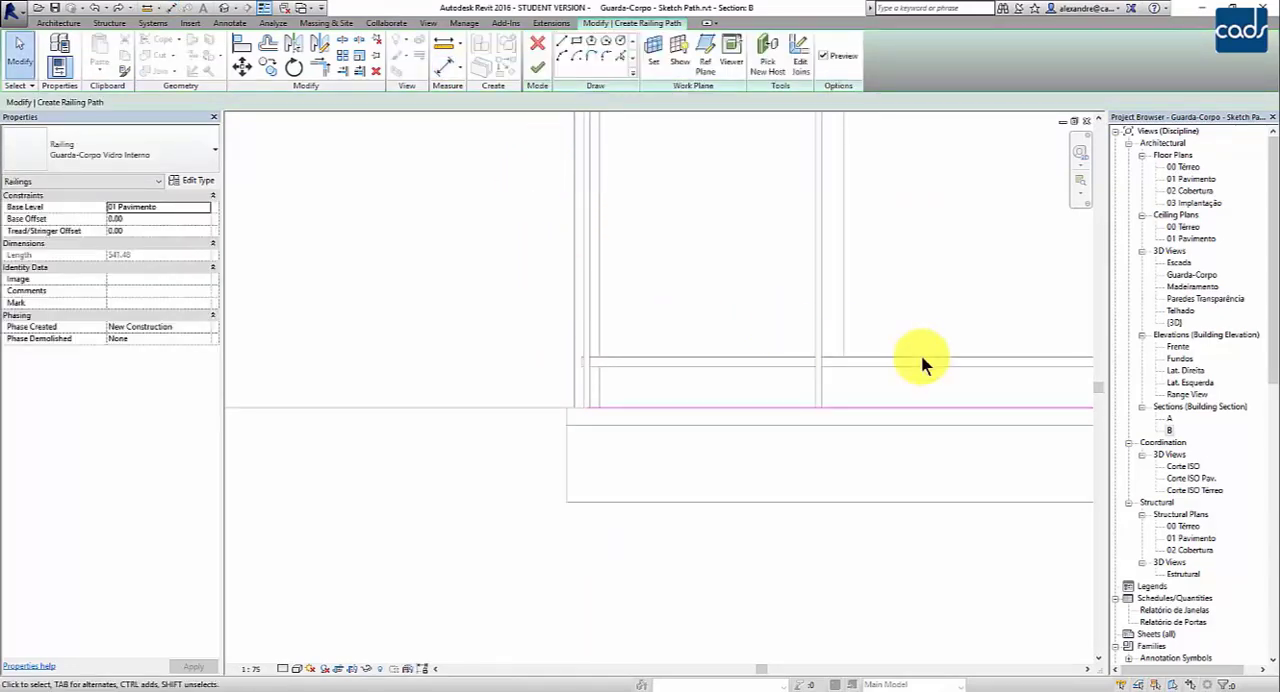
- Open the Corte ISO Pav. 3D view, check the railing path along the slab corner and finish the railing sketch
scroll(898, 343, down, 2)
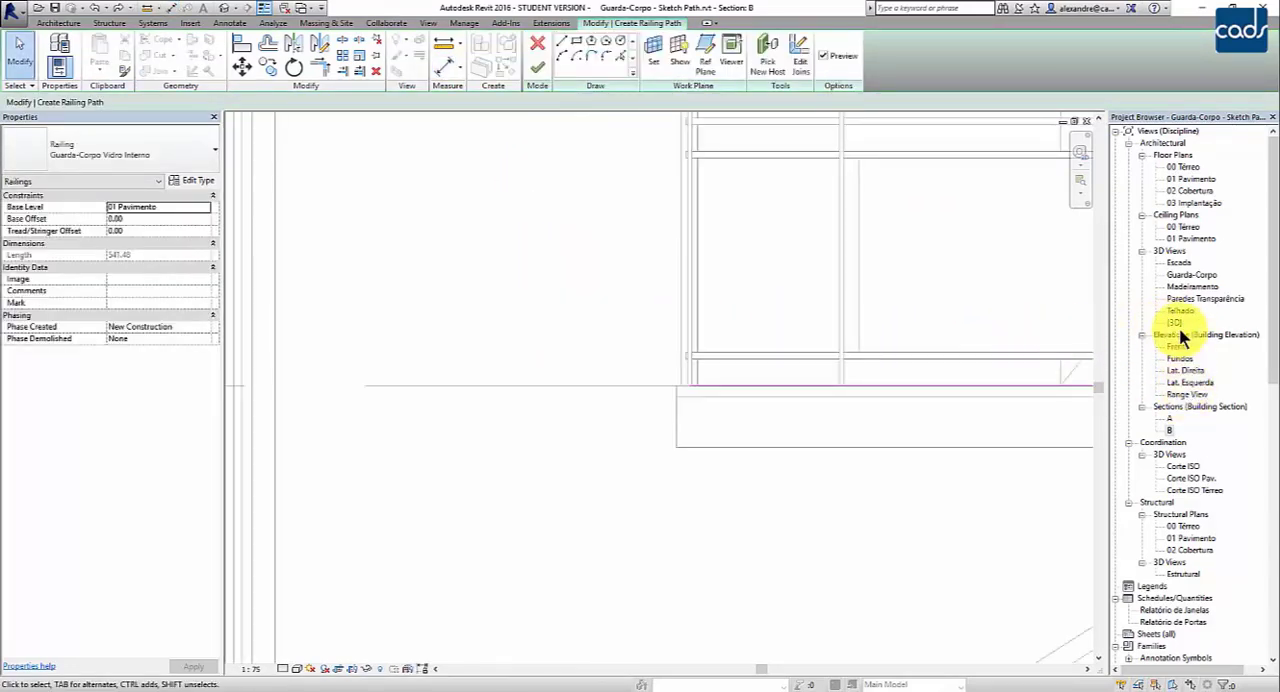
click(1176, 313)
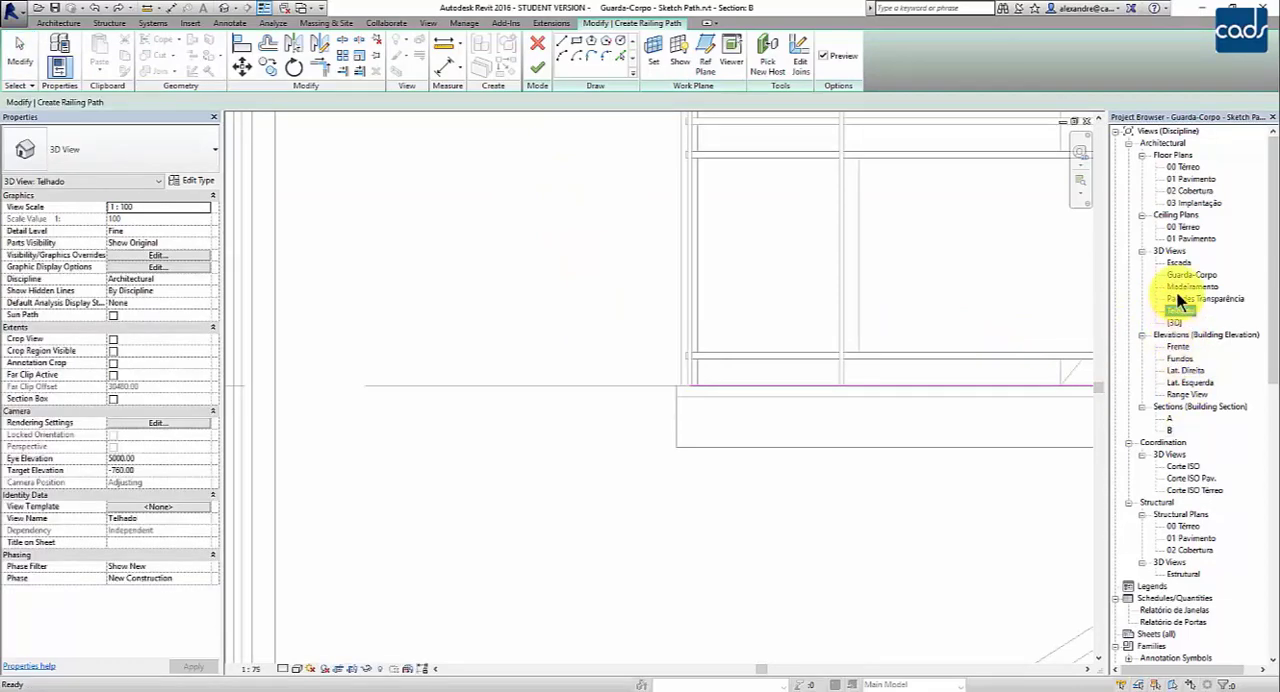
click(1183, 479)
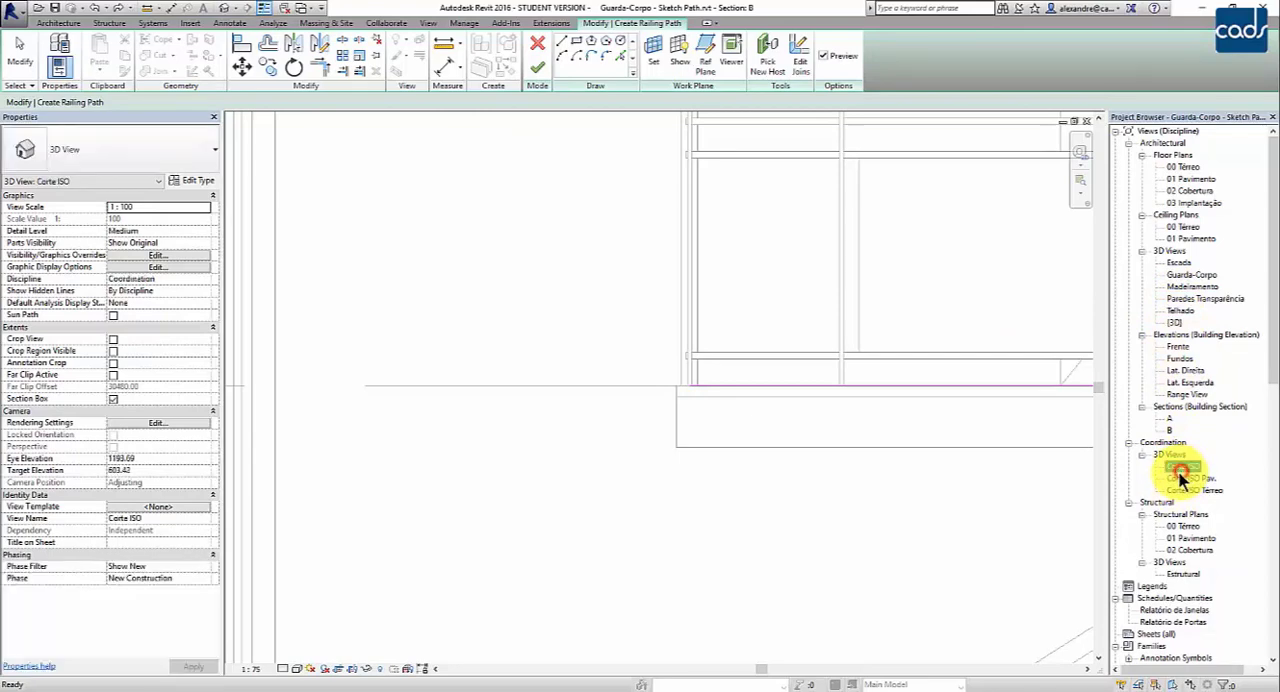
double_click(1185, 479)
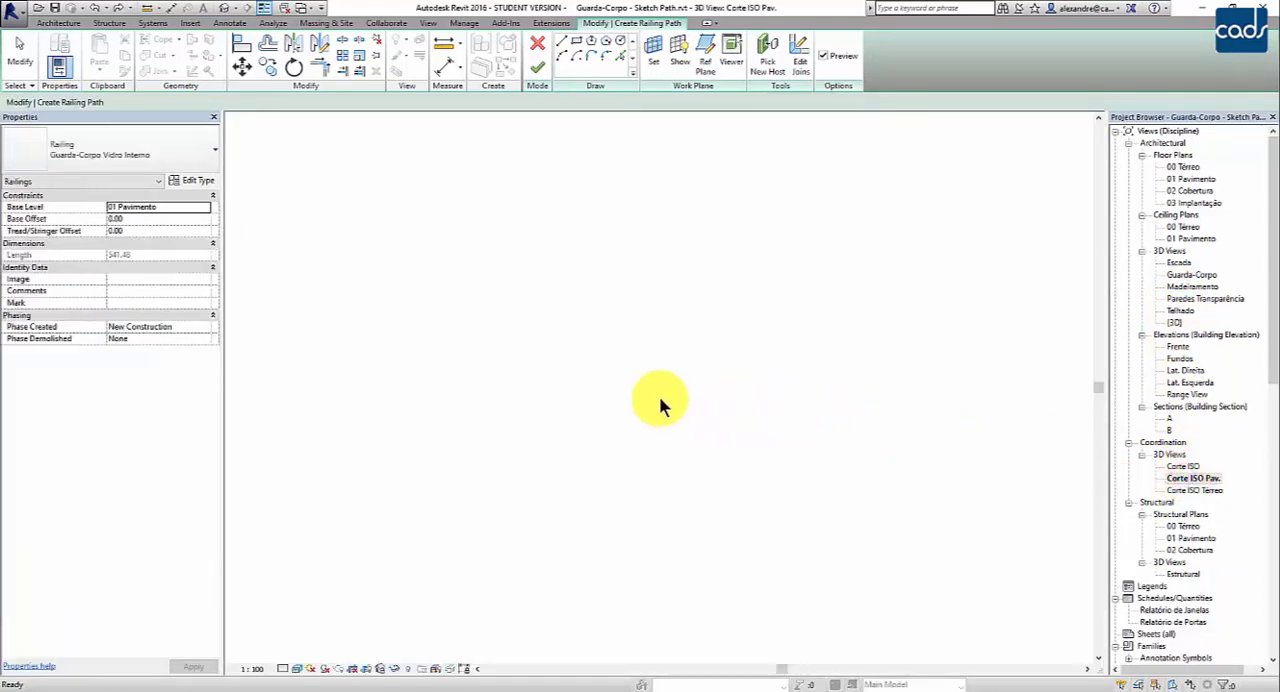
shift+middle_drag(620, 406, 534, 409)
scroll(523, 443, up, 8)
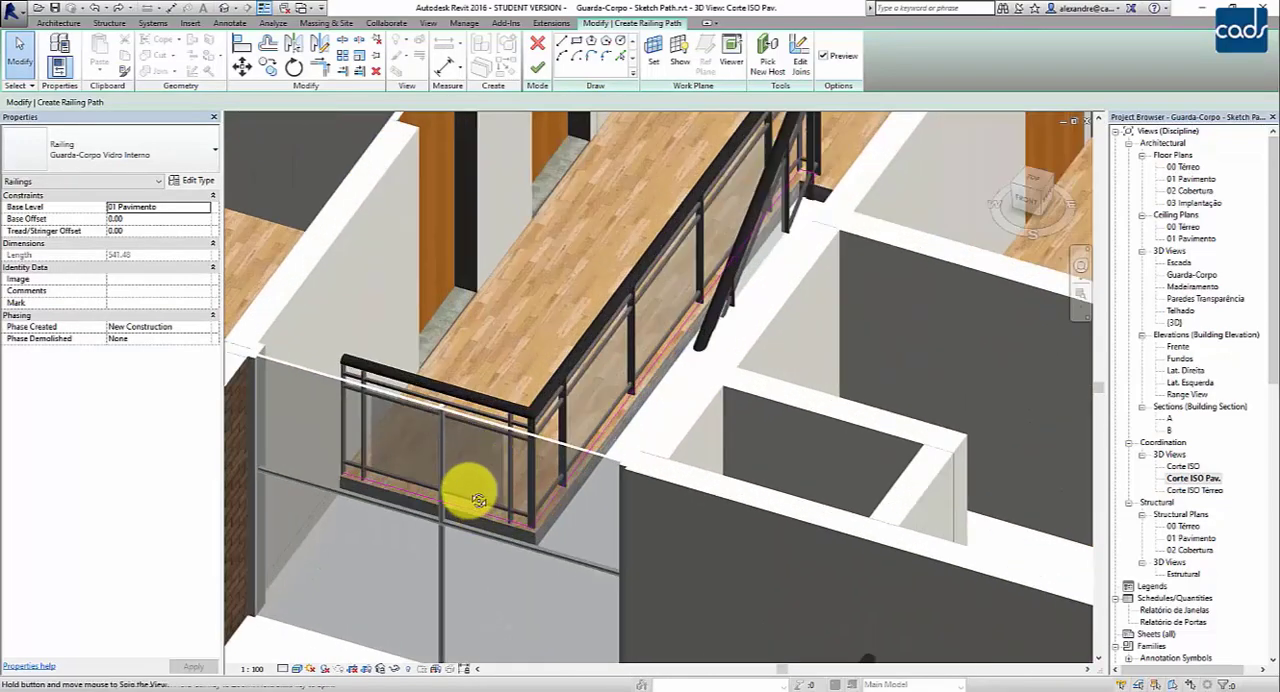
shift+middle_drag(478, 500, 449, 486)
scroll(534, 503, up, 5)
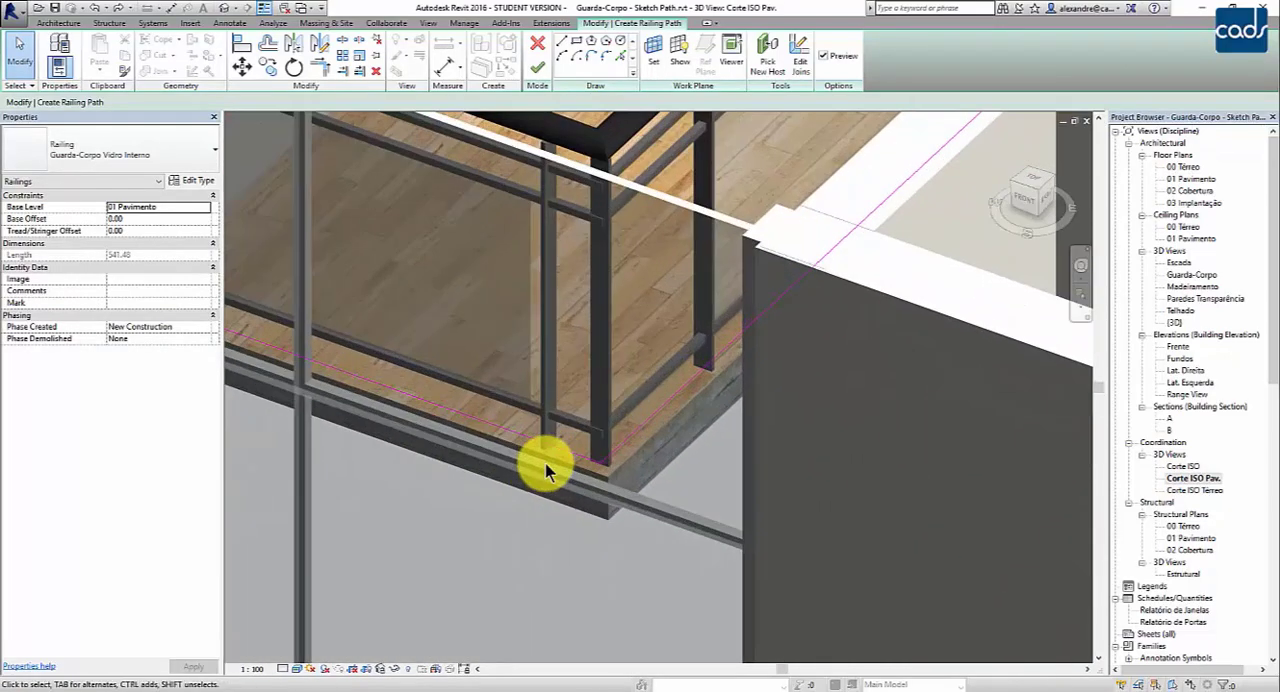
scroll(545, 455, up, 2)
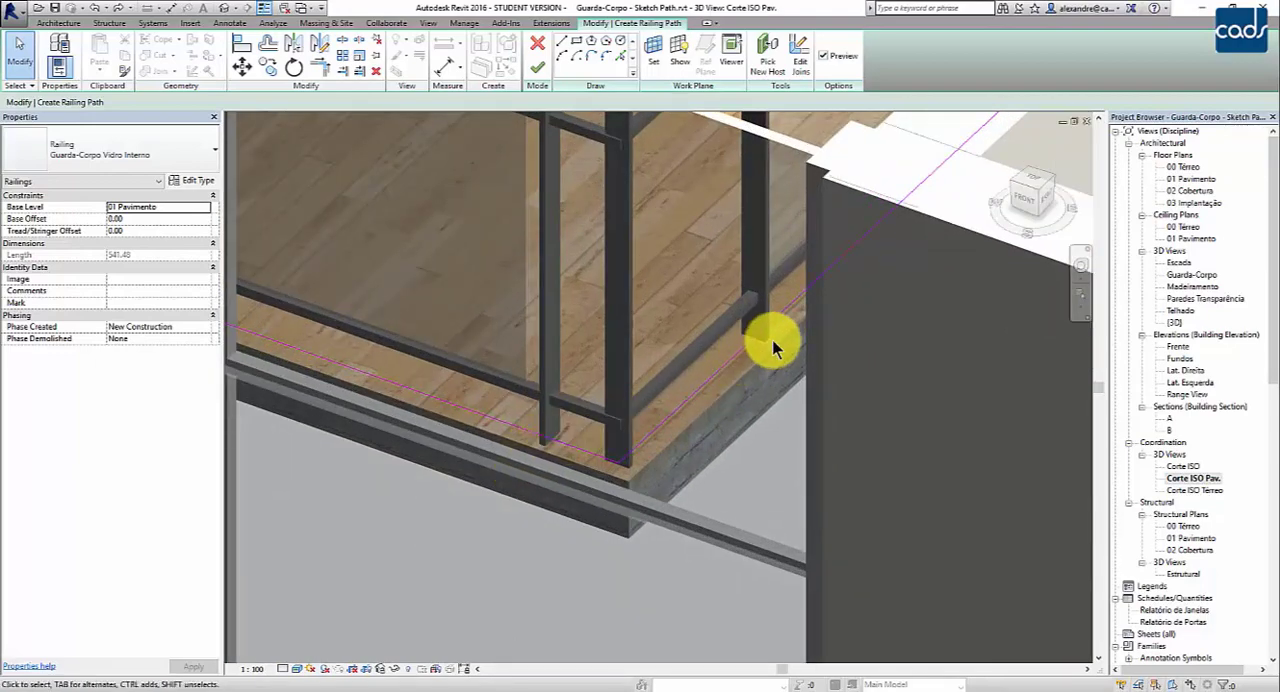
click(537, 67)
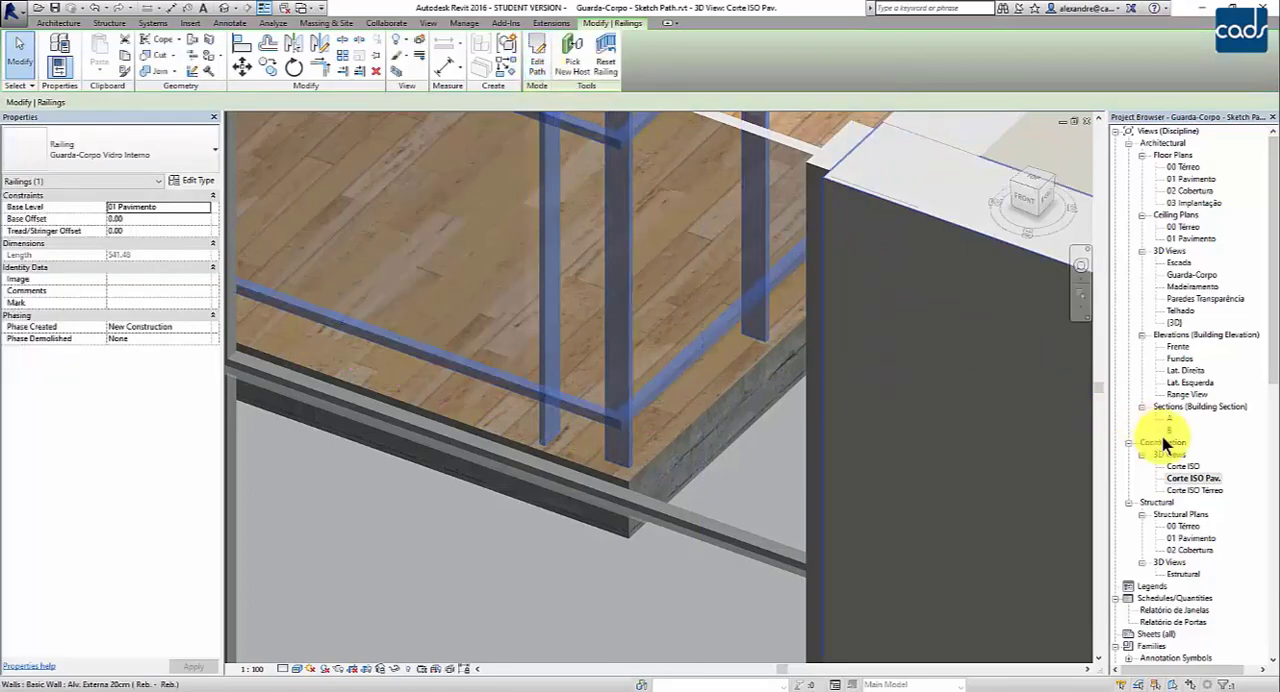
- Open section A and measure the horizontal gap between the railing post's outer face and the slab edge
double_click(1168, 418)
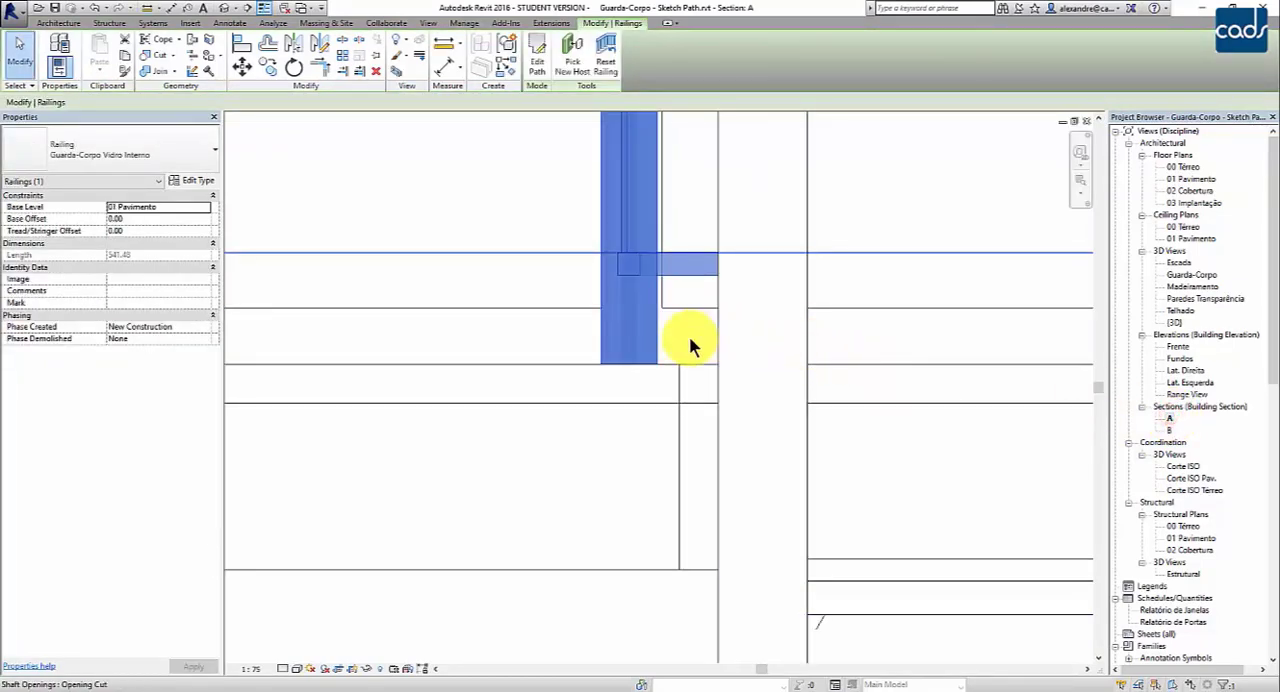
scroll(689, 346, up, 2)
click(443, 45)
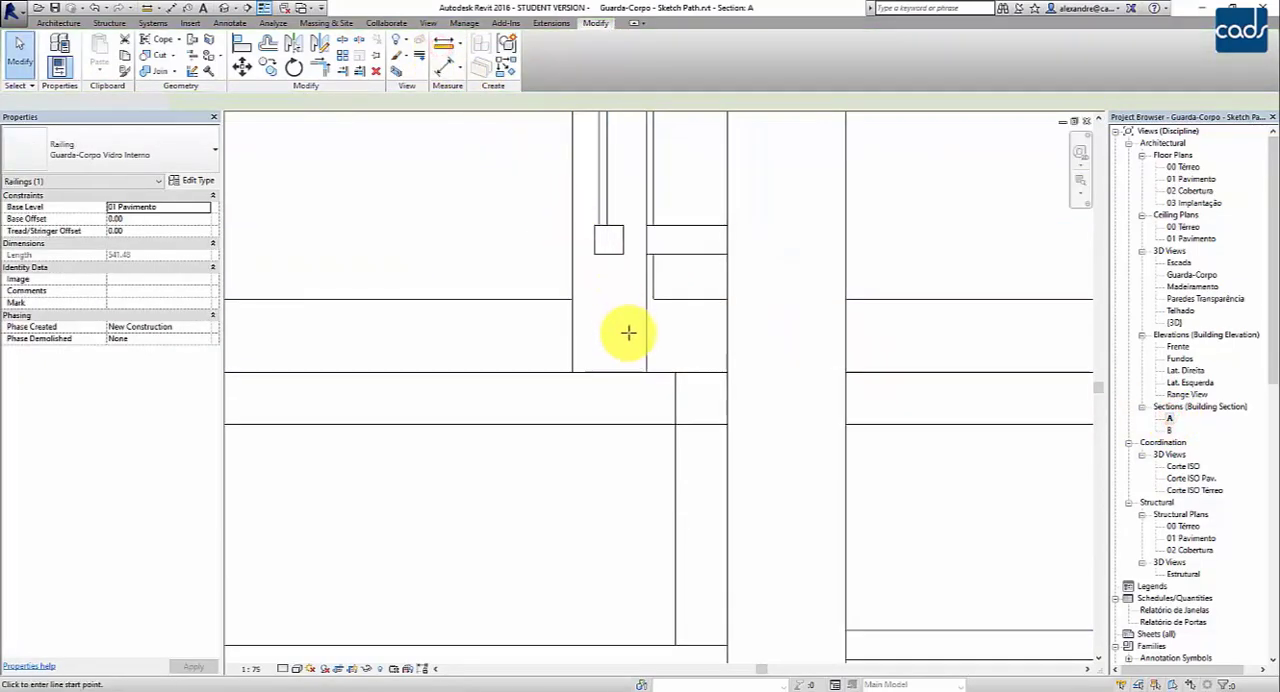
click(644, 368)
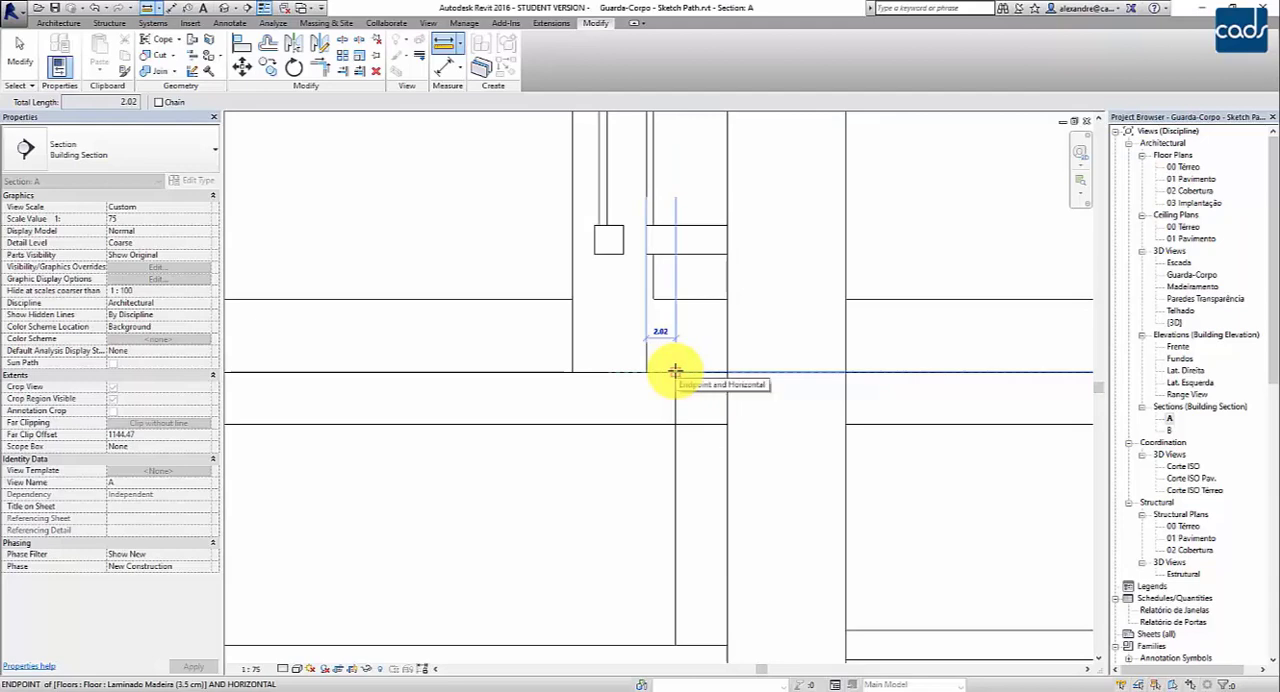
key(Escape)
key(Escape)
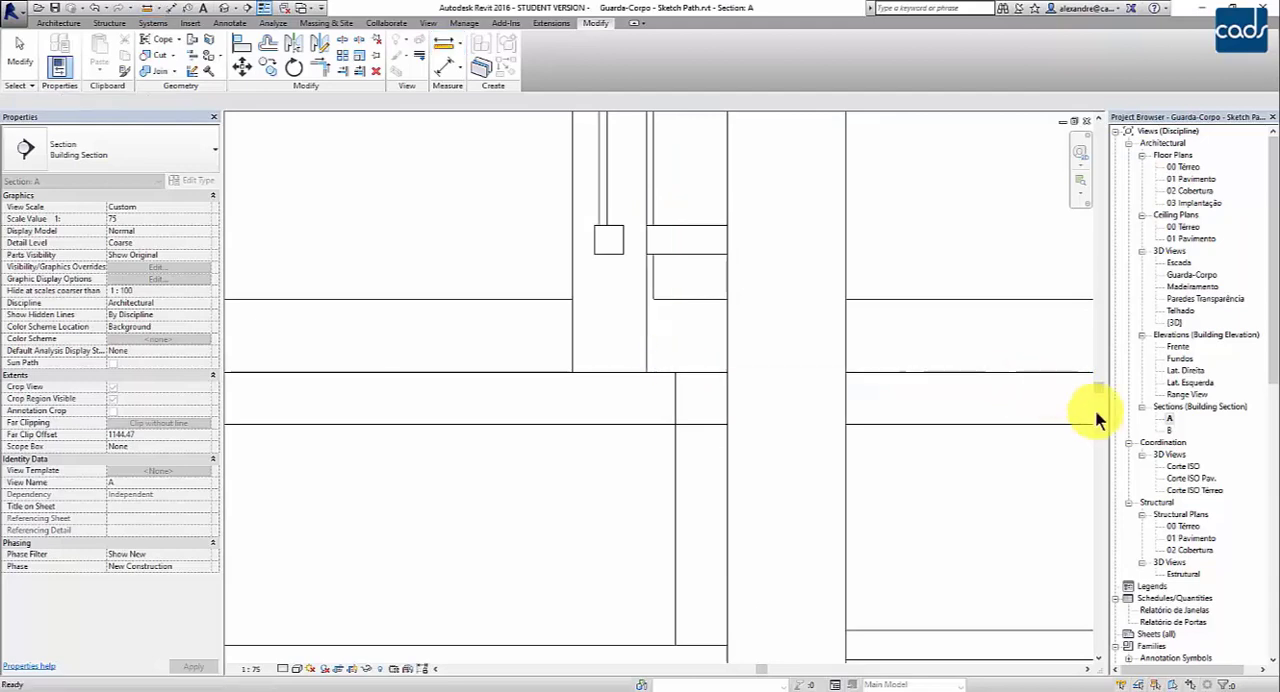
- Open section B and measure the horizontal distance from the slab edge to the railing post
double_click(1169, 430)
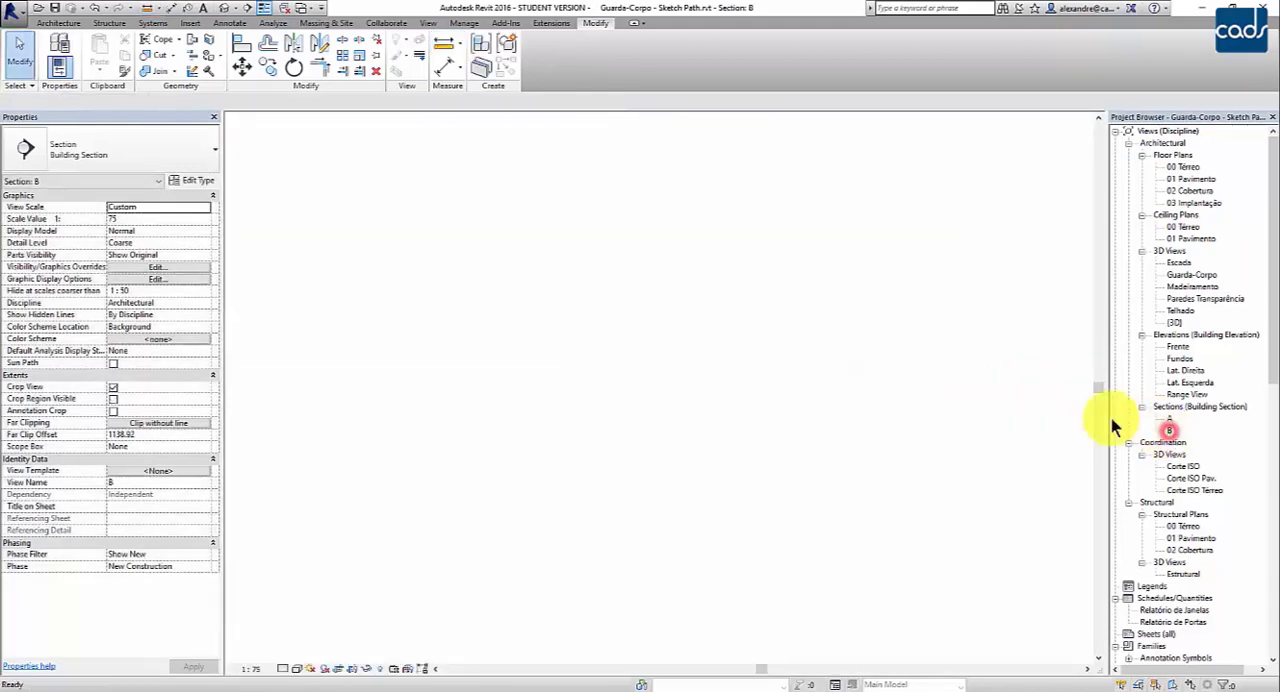
scroll(704, 377, up, 3)
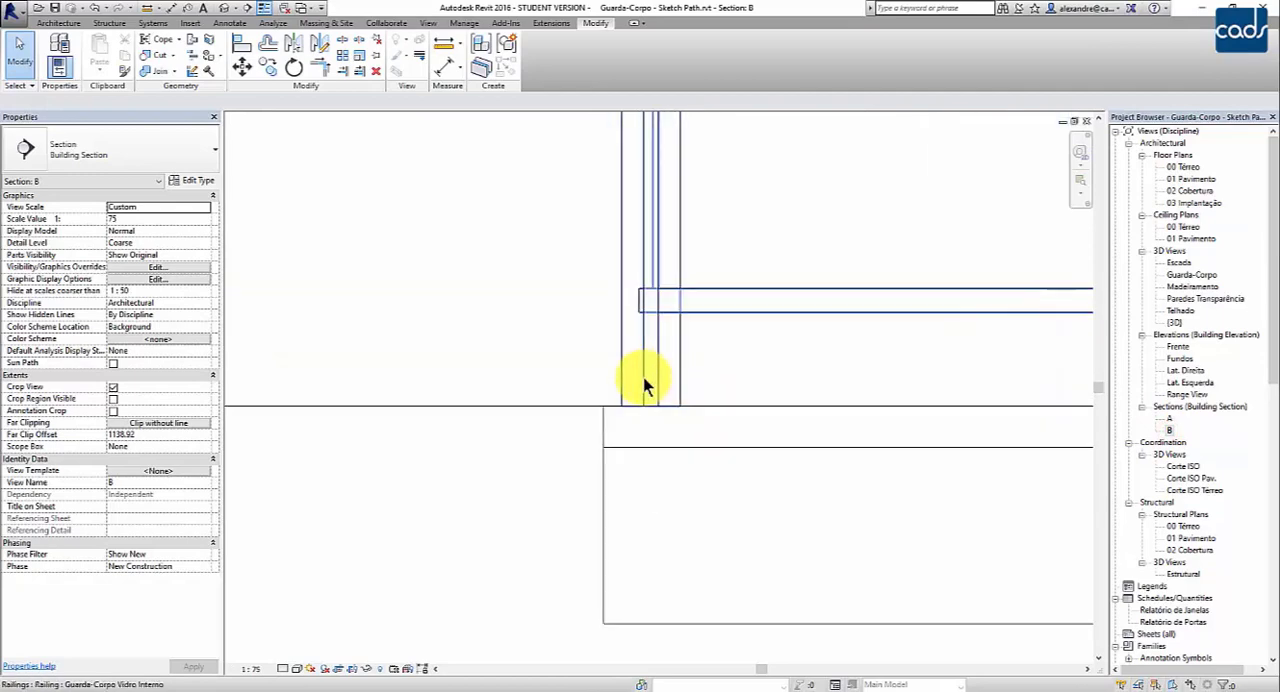
click(444, 58)
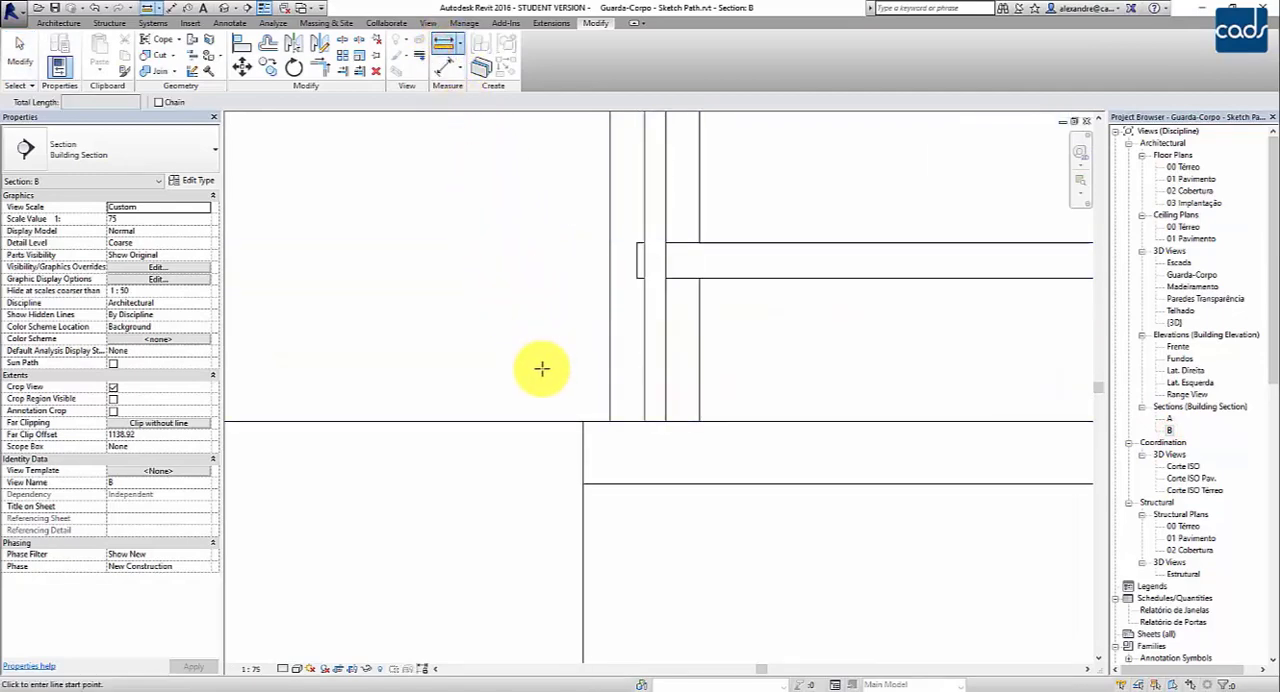
click(586, 426)
click(610, 418)
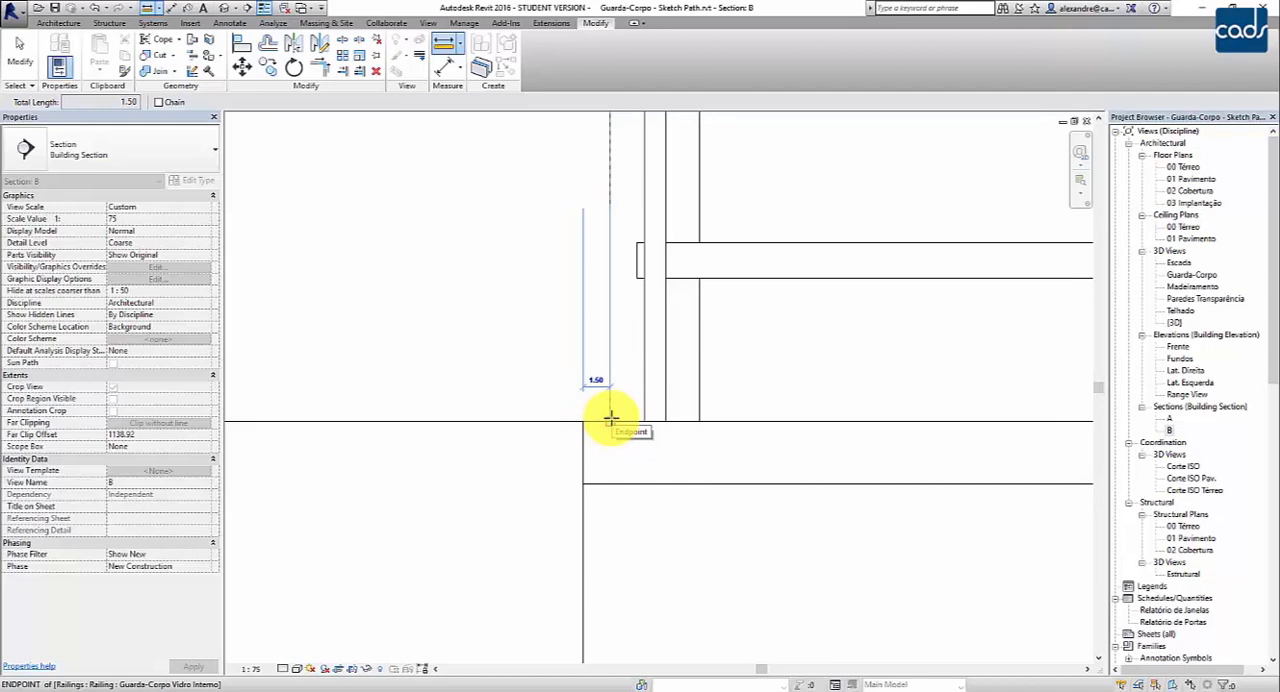
click(639, 421)
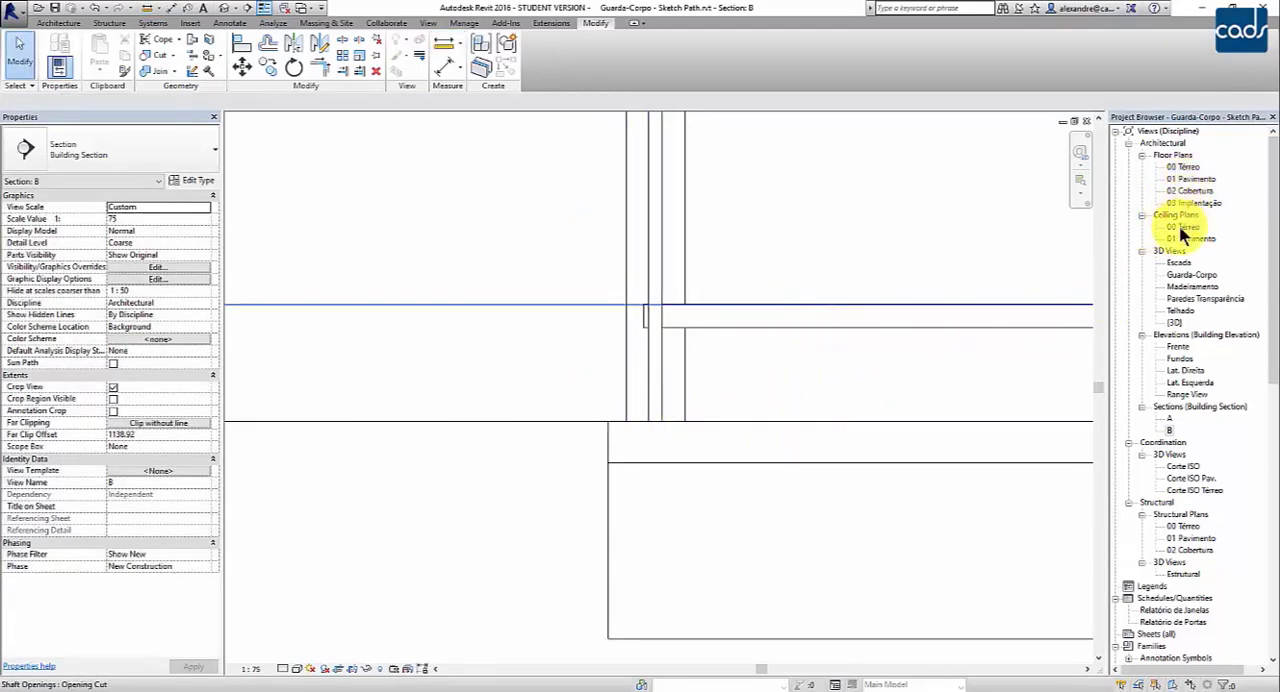
- Open the 01 Pavimento floor plan and edit the path of the internal glass railing beside the stair
double_click(1190, 179)
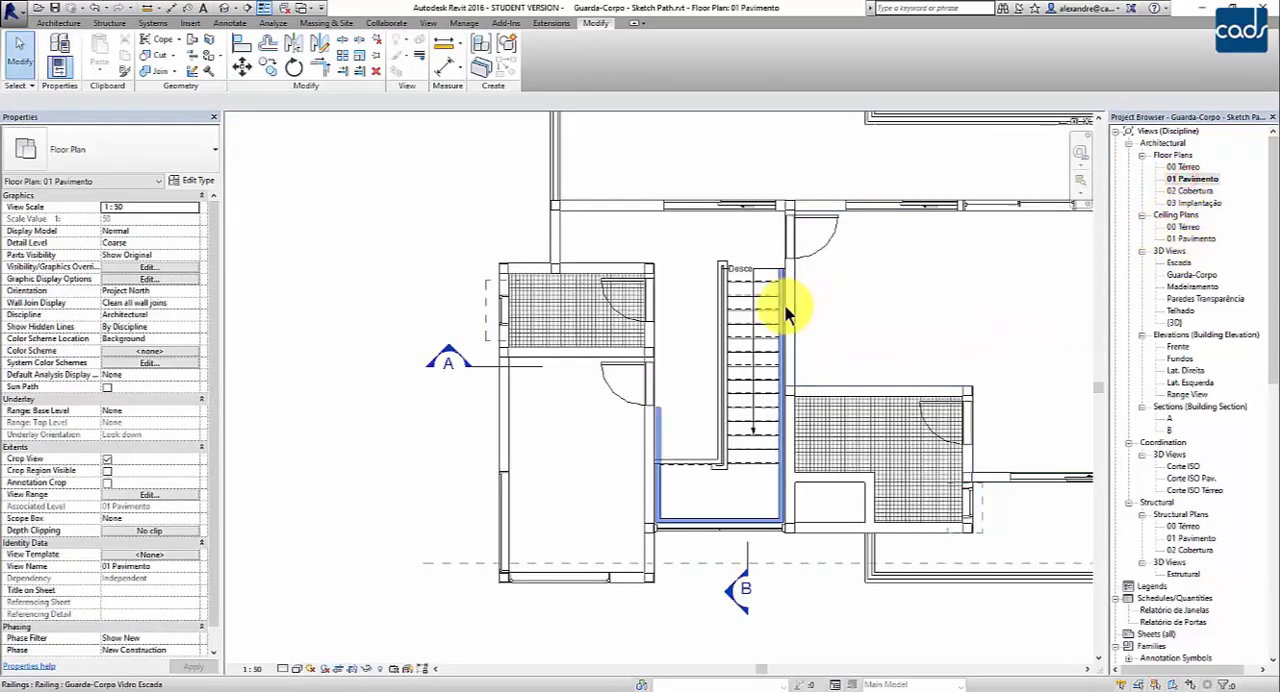
scroll(740, 310, up, 5)
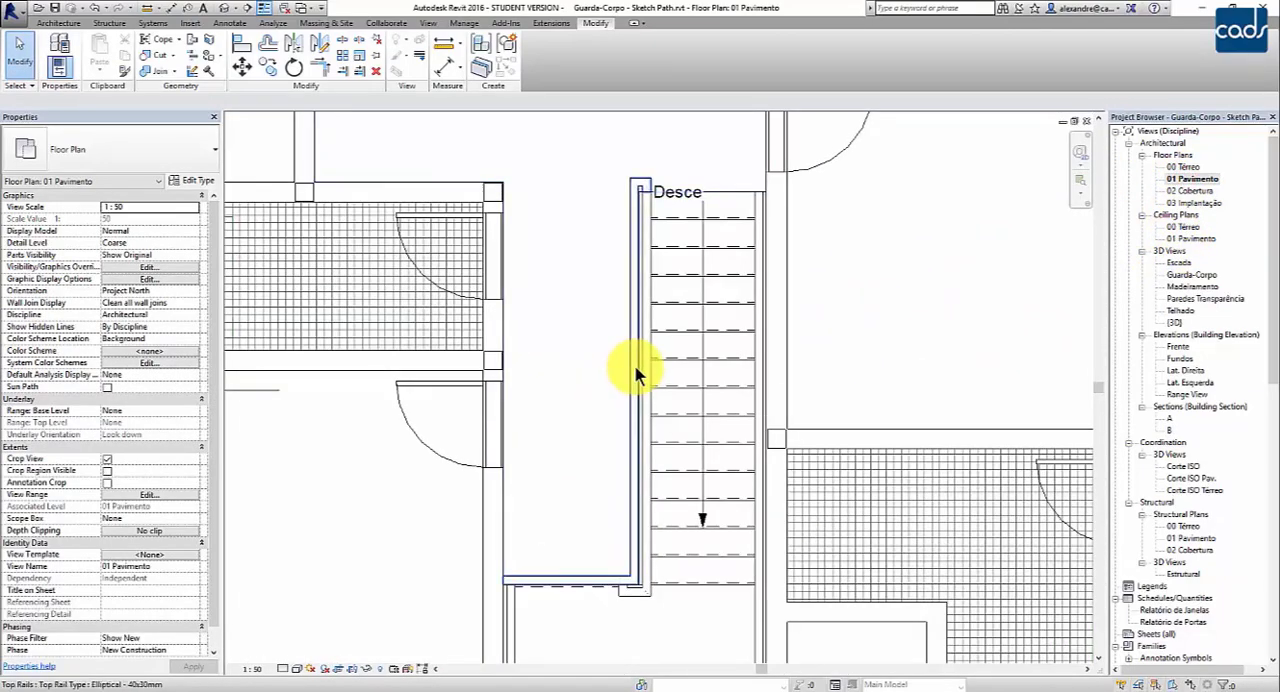
click(633, 374)
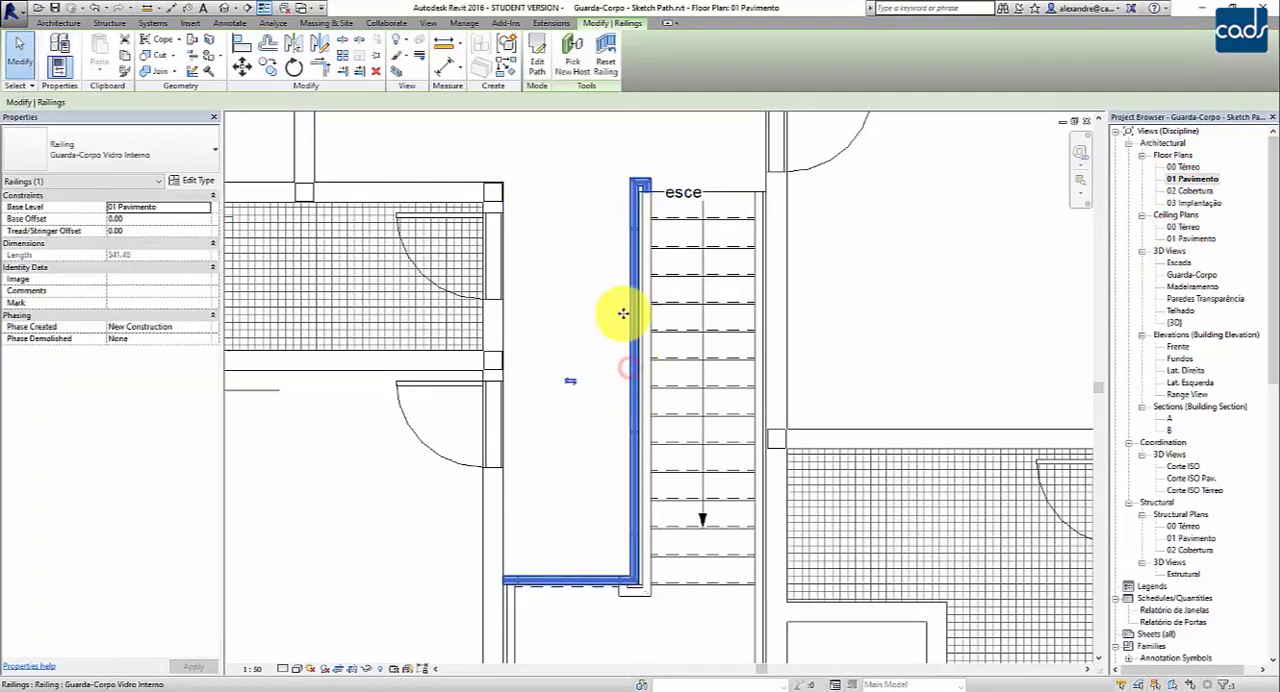
click(537, 60)
scroll(632, 342, up, 1)
scroll(634, 344, up, 2)
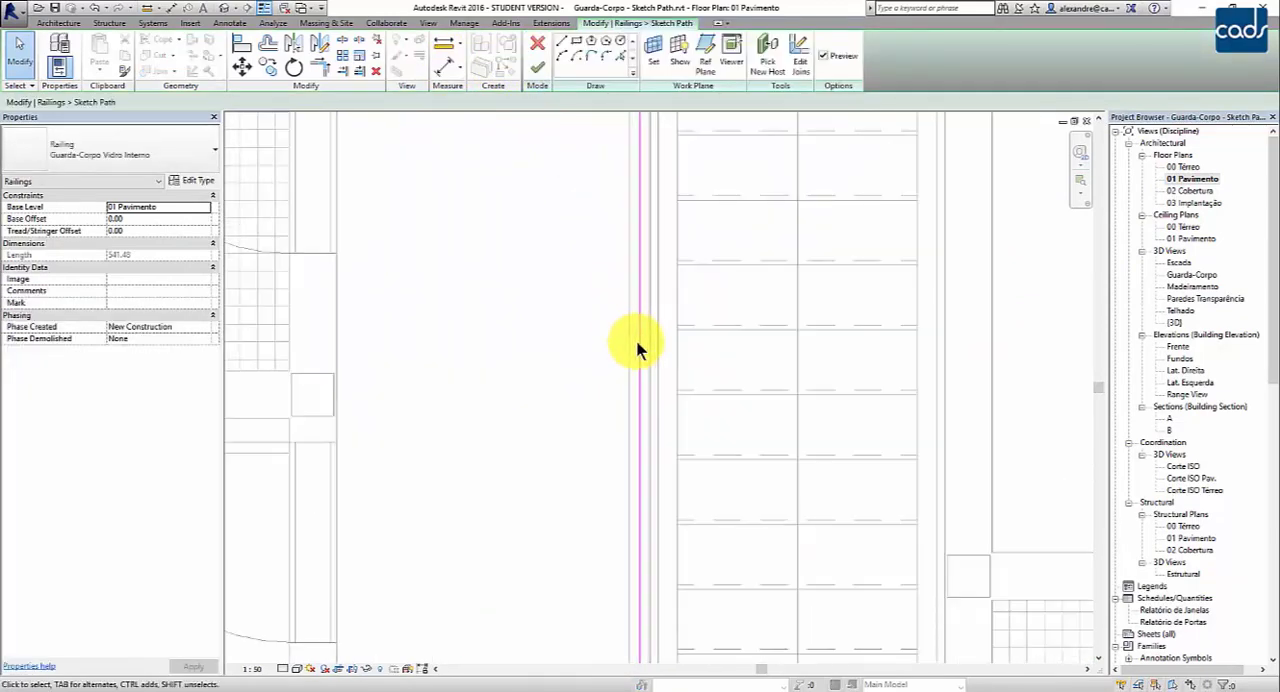
- Move the long path segment running alongside the stair horizontally onto the edge of the 15 cm slab
click(641, 347)
scroll(652, 337, up, 3)
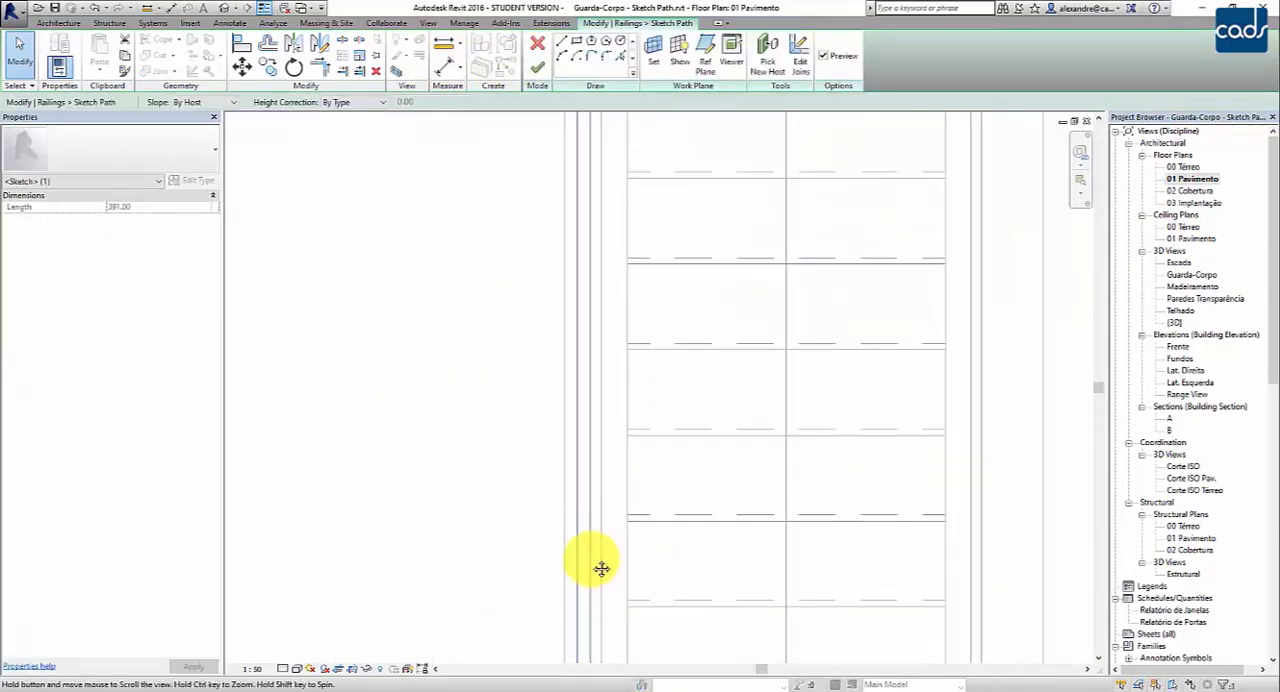
middle_drag(584, 466, 580, 517)
scroll(586, 362, up, 2)
middle_drag(580, 236, 629, 390)
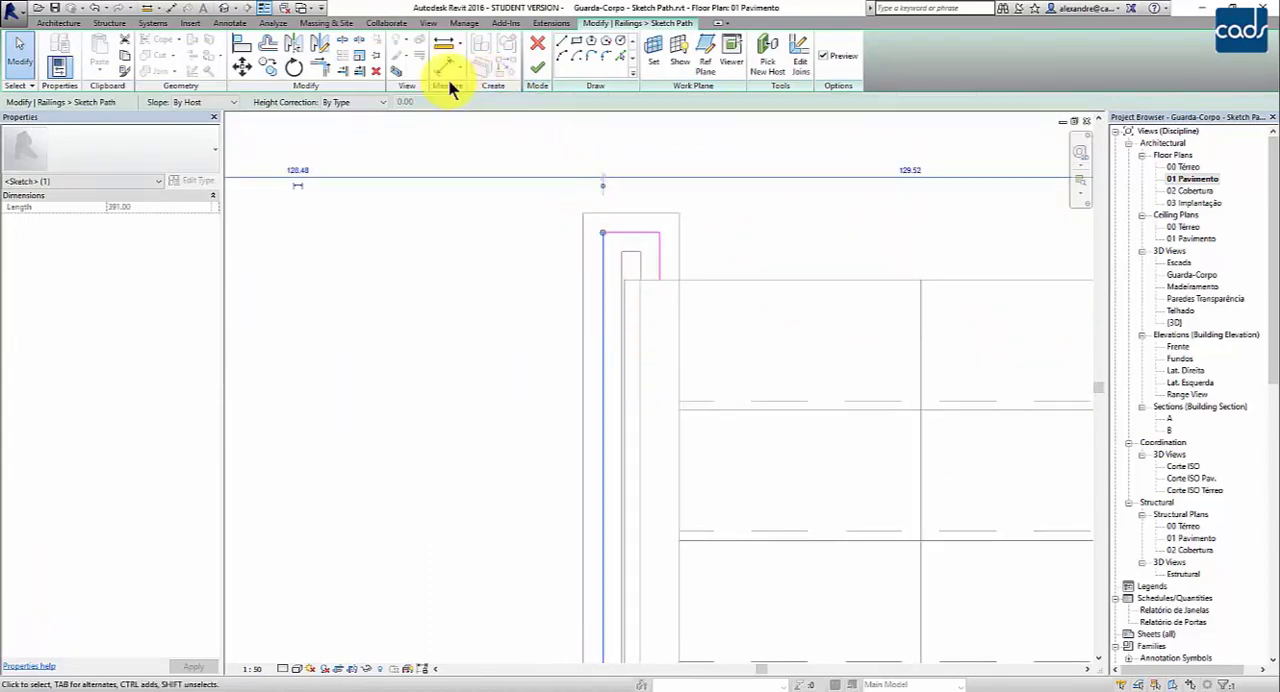
click(242, 66)
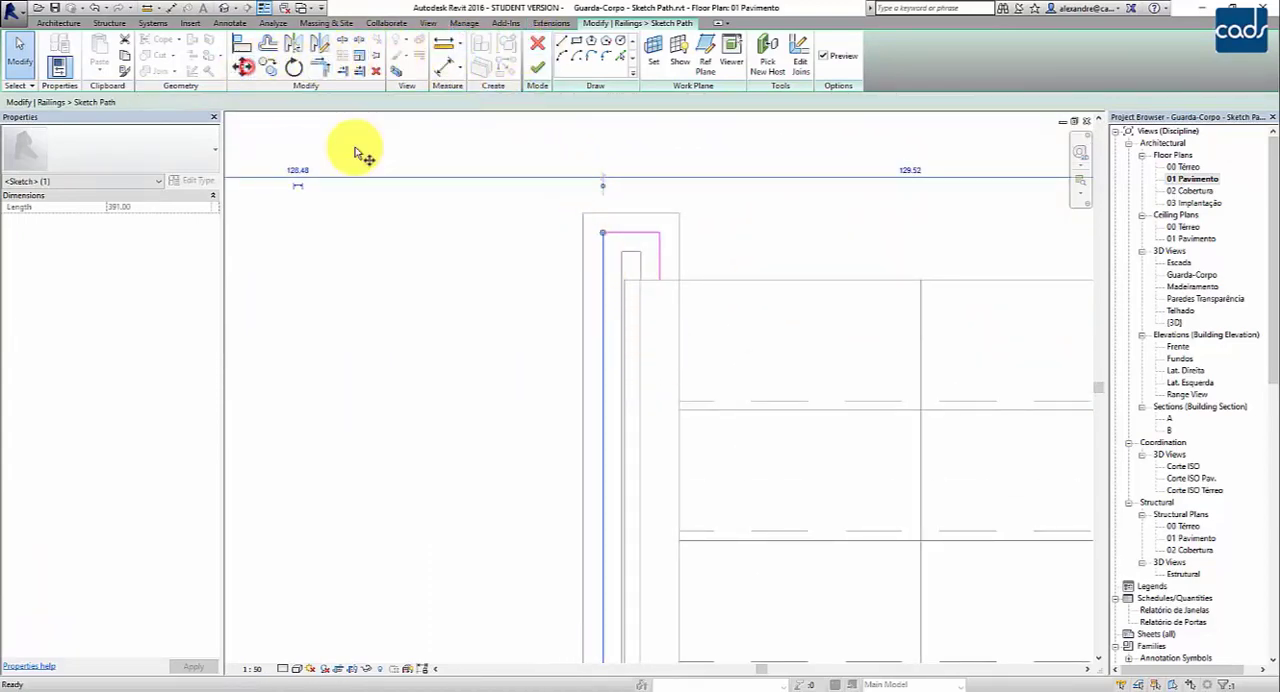
click(605, 418)
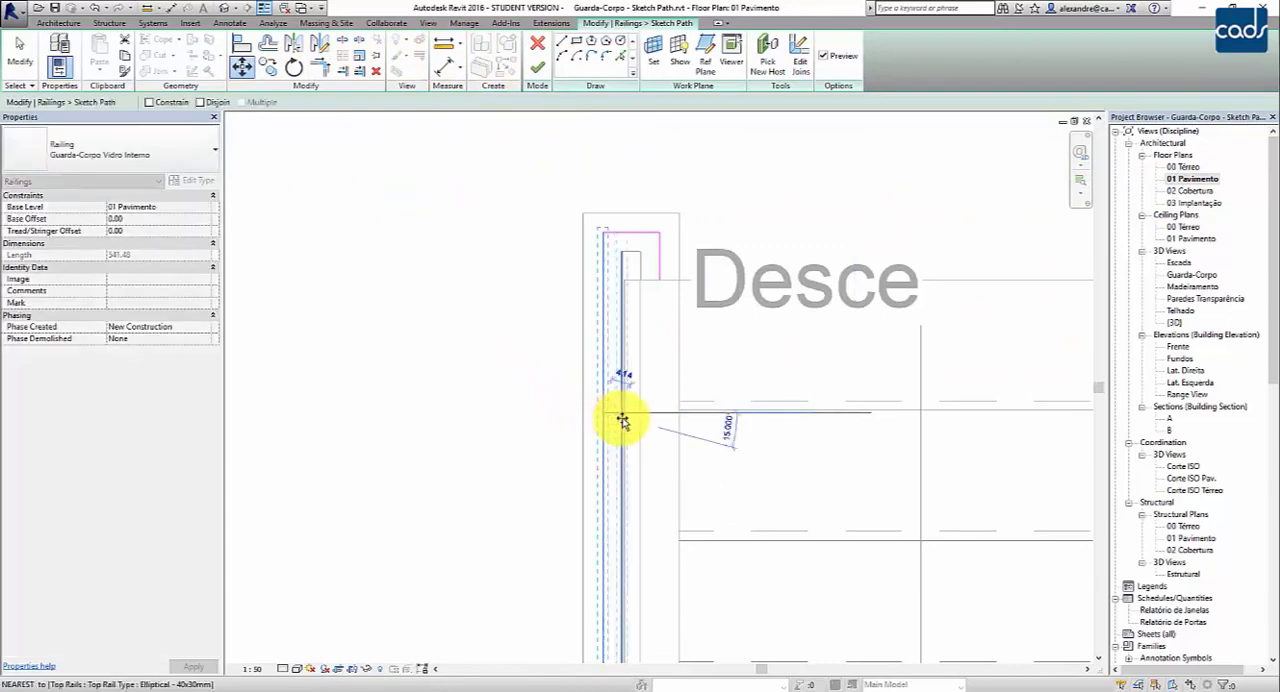
scroll(625, 420, up, 3)
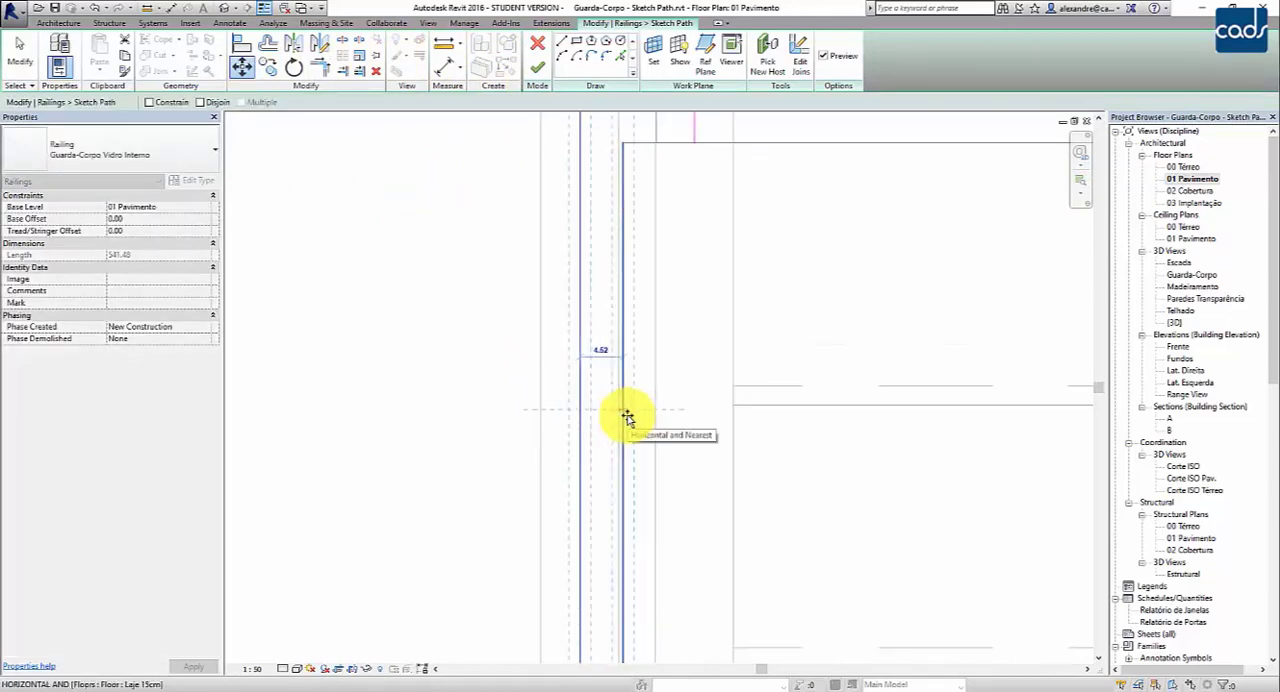
click(627, 418)
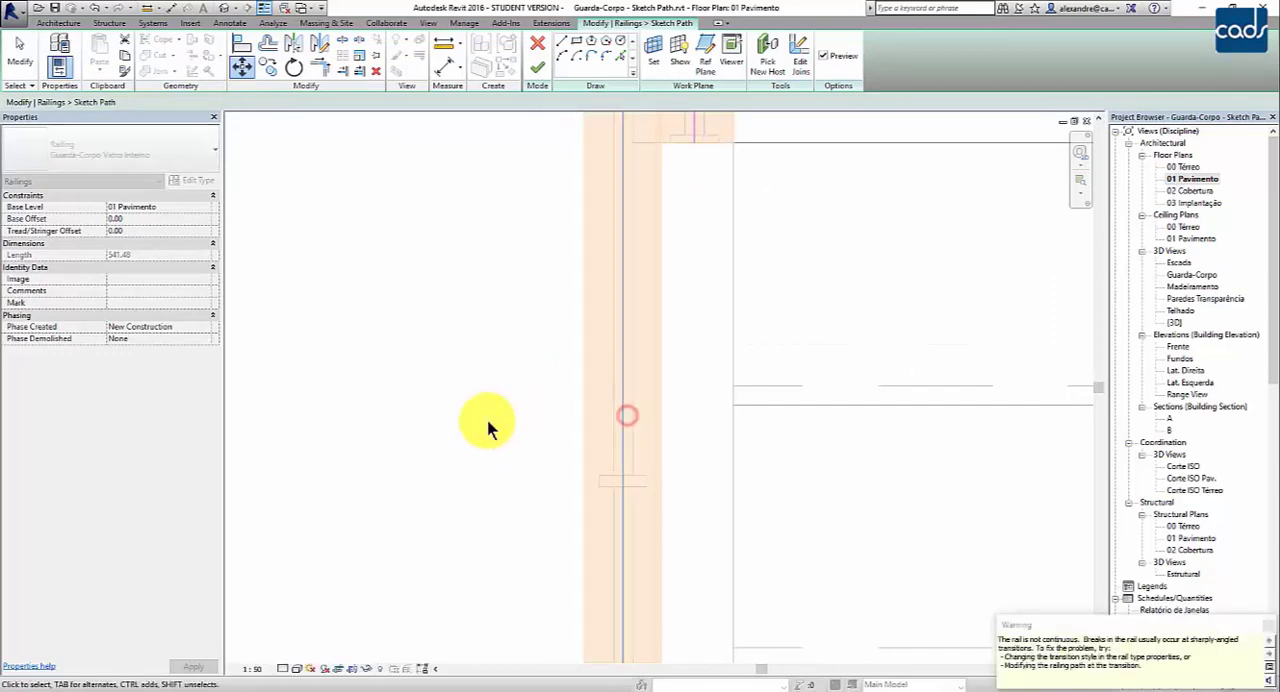
- Move the long path segment 4 cm horizontally from the slab edge, away from the stair
scroll(620, 379, down, 2)
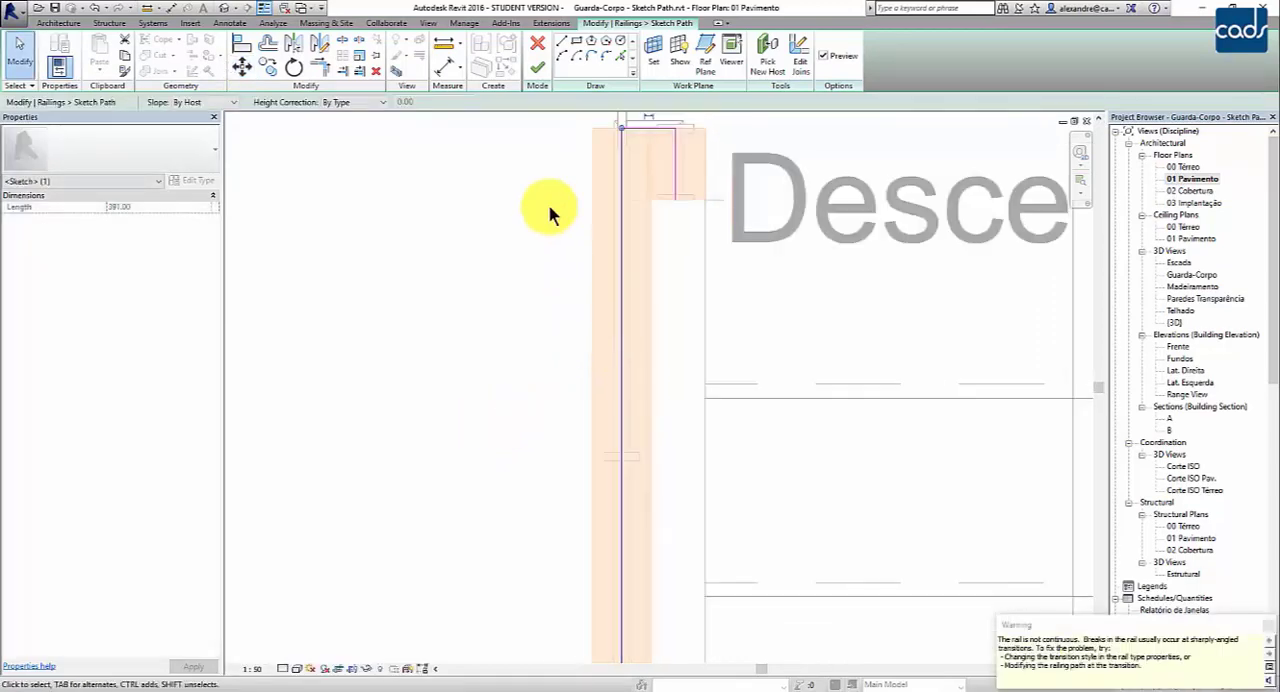
click(243, 68)
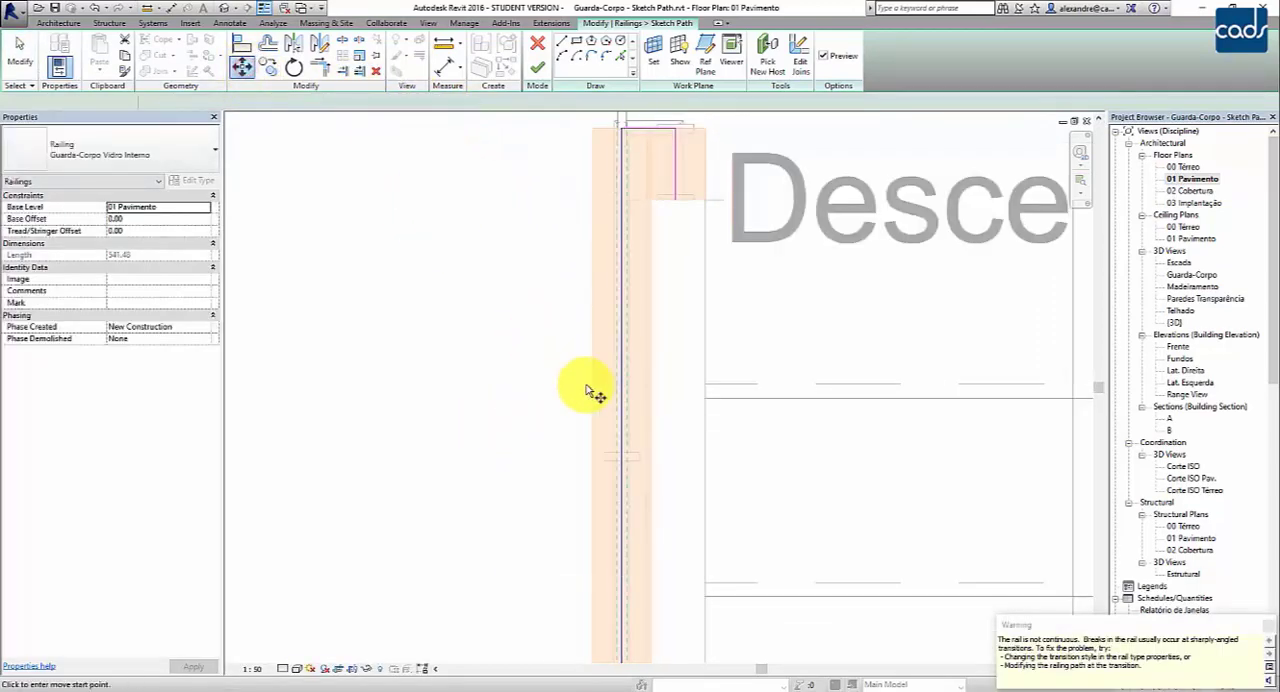
click(626, 405)
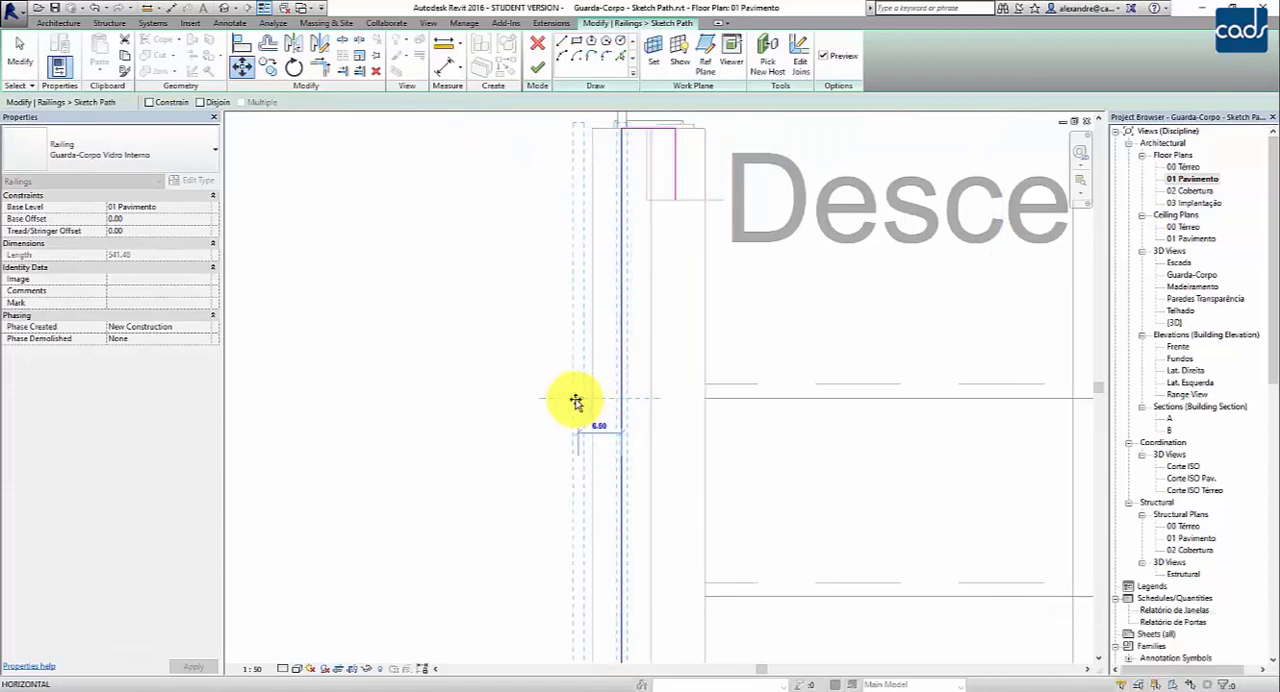
text(4)
key(Return)
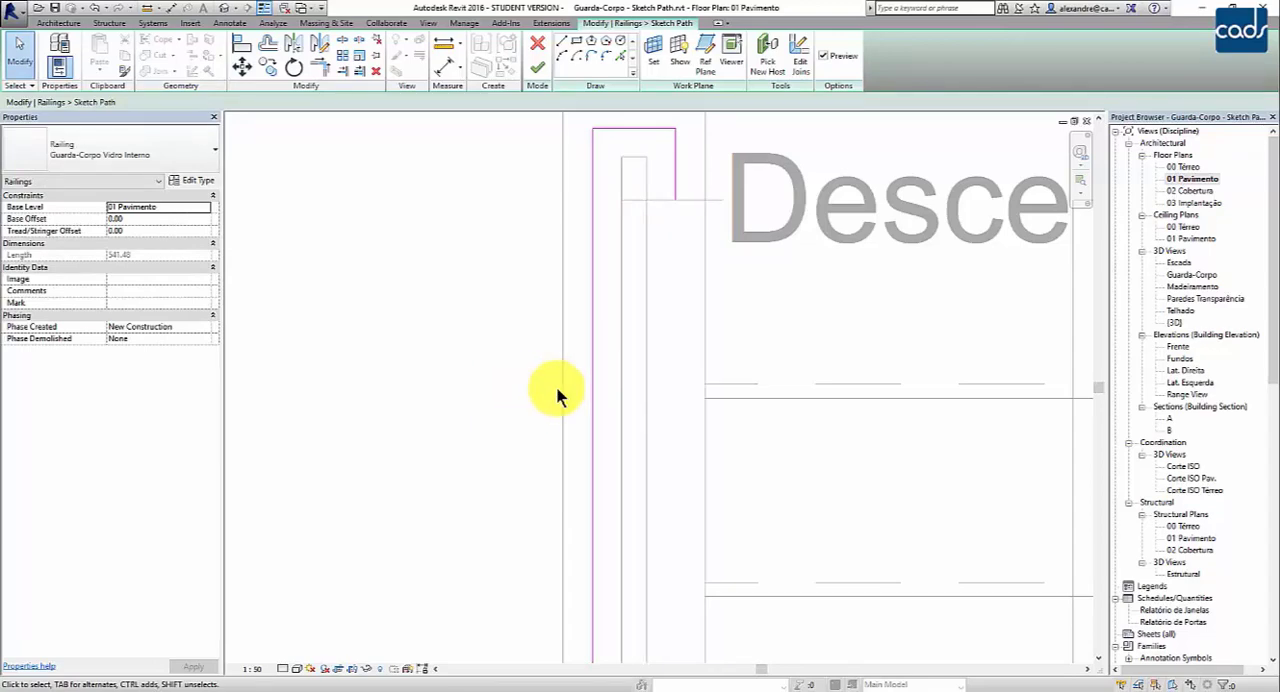
- Check the adjusted path in the {3D} view, finish the path edit and inspect the railing from outside the house
double_click(1175, 322)
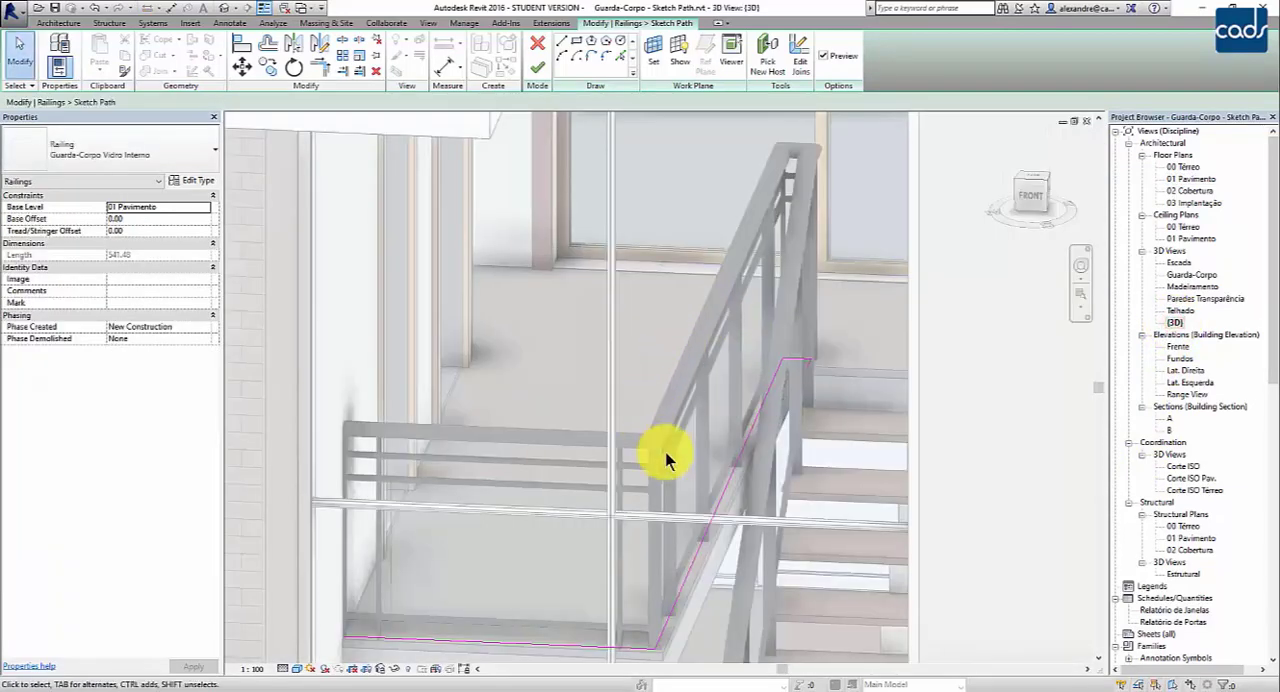
middle_drag(708, 534, 786, 368)
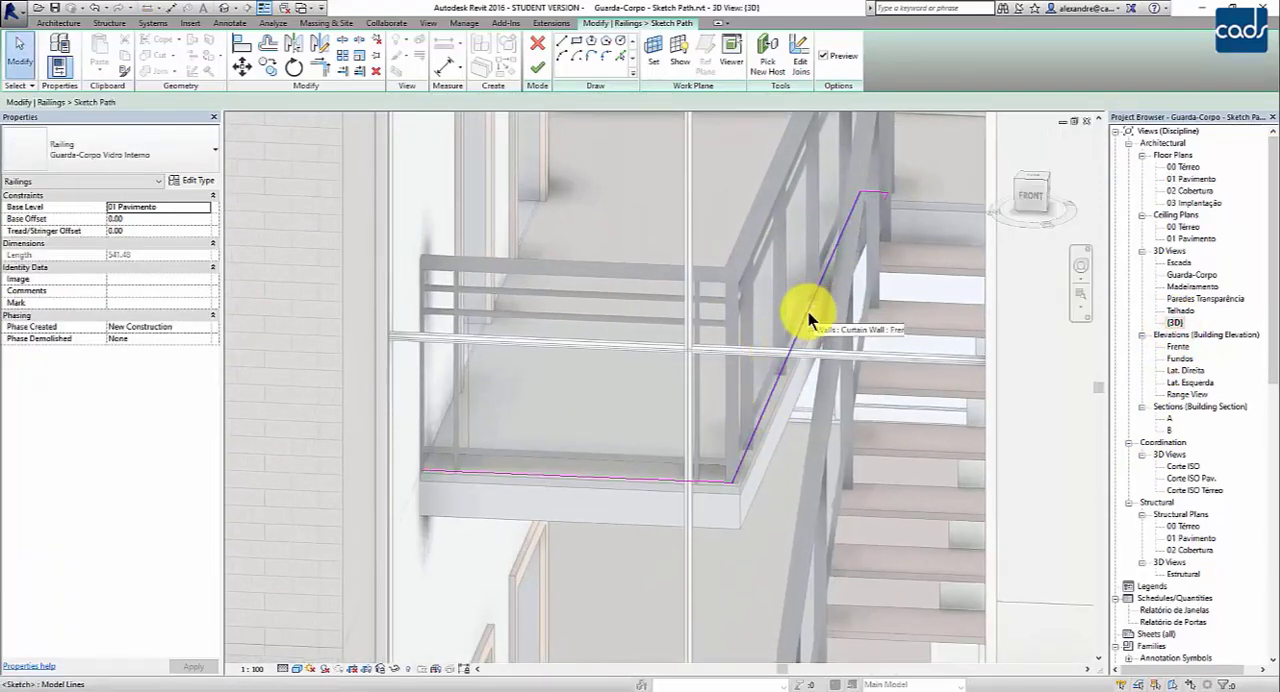
scroll(678, 480, up, 3)
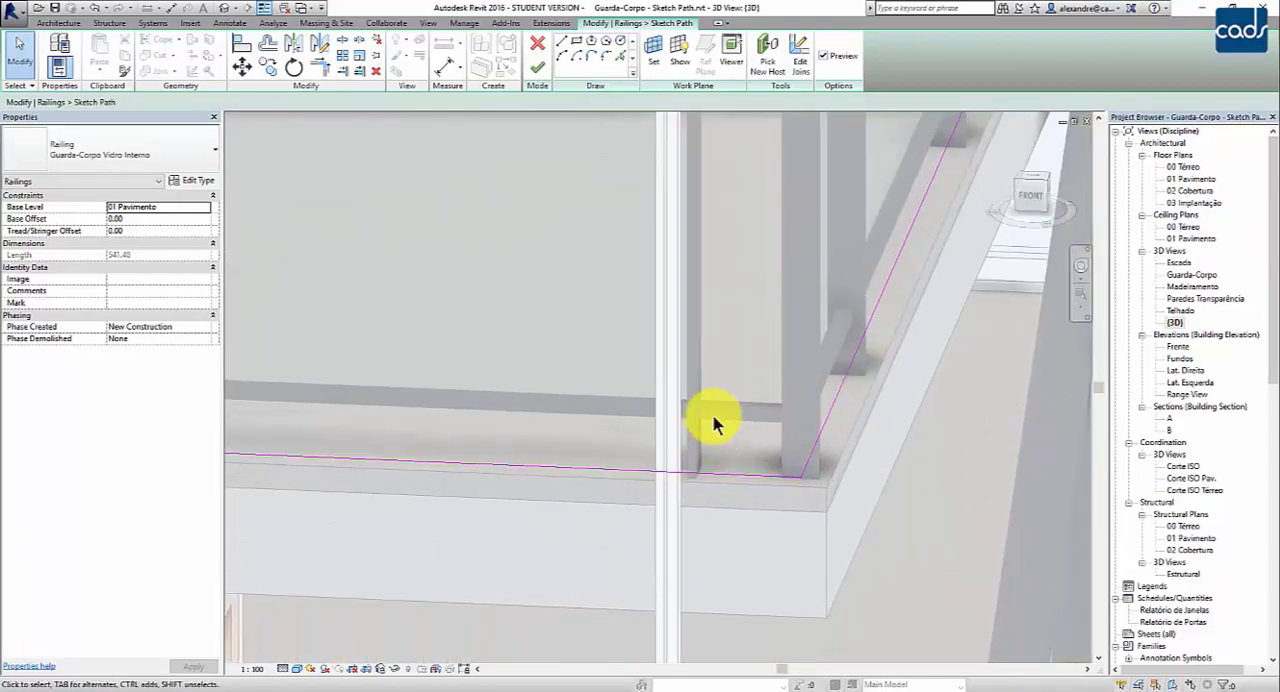
scroll(713, 418, down, 5)
shift+middle_drag(750, 490, 693, 453)
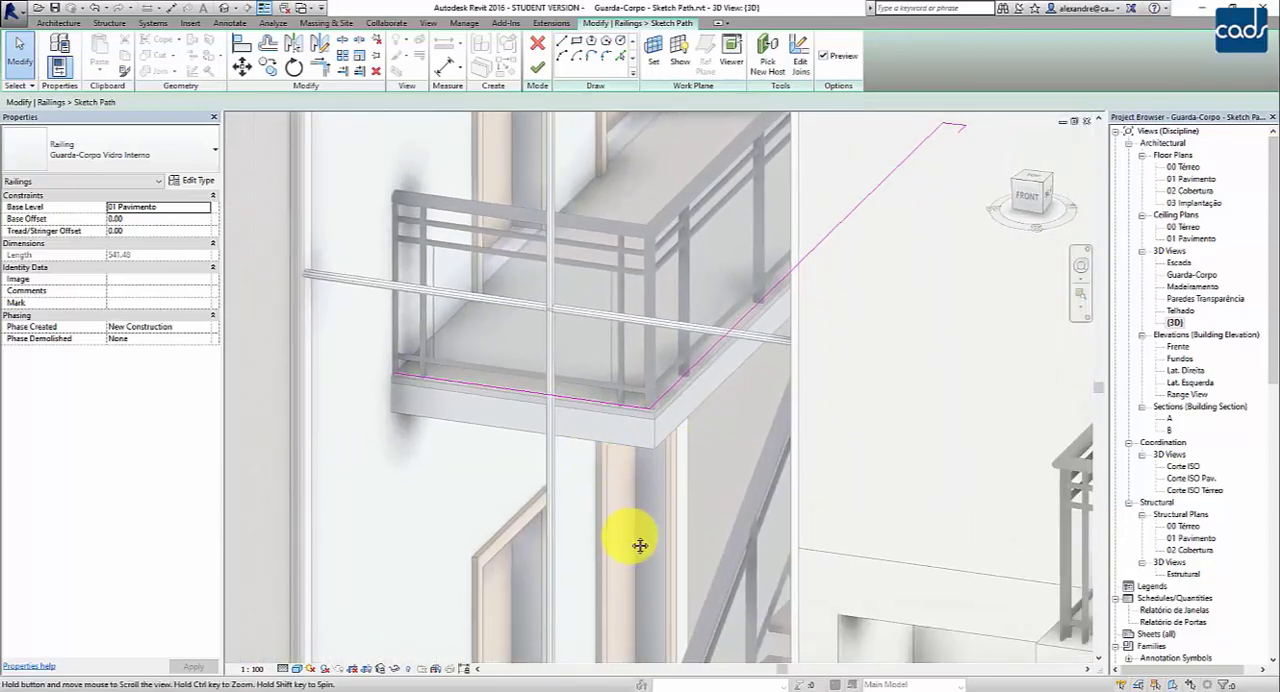
middle_drag(640, 545, 640, 537)
click(536, 70)
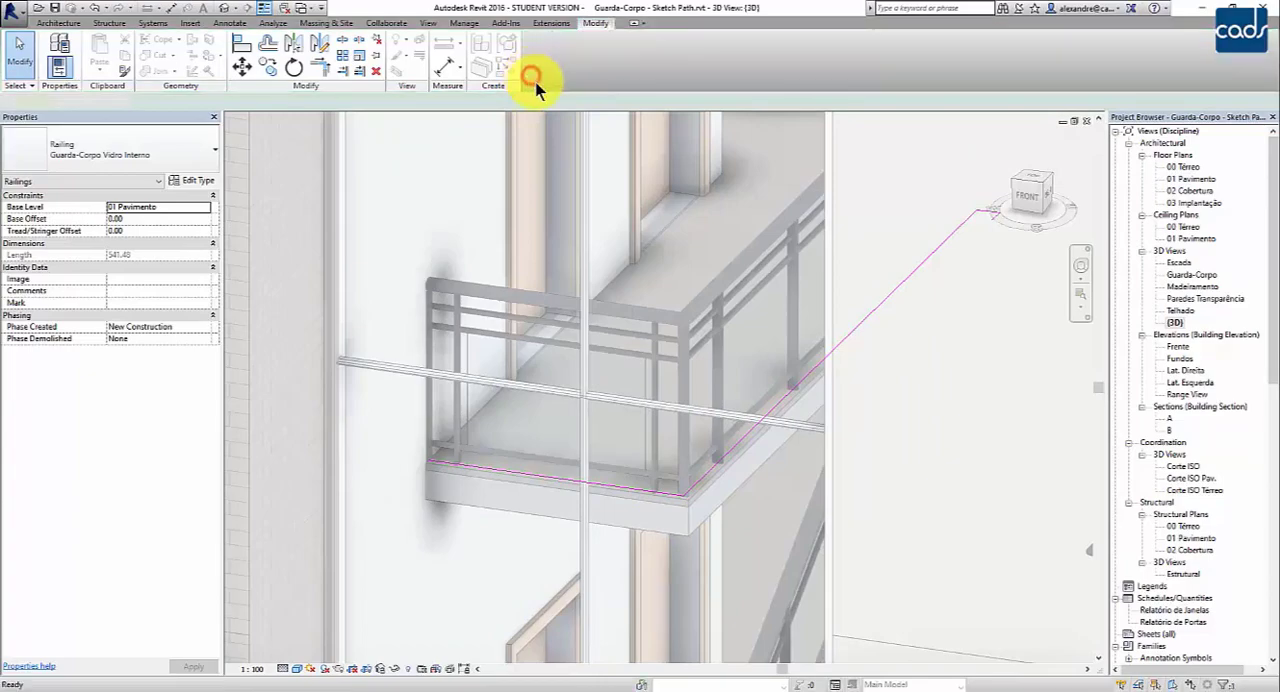
shift+middle_drag(723, 449, 606, 417)
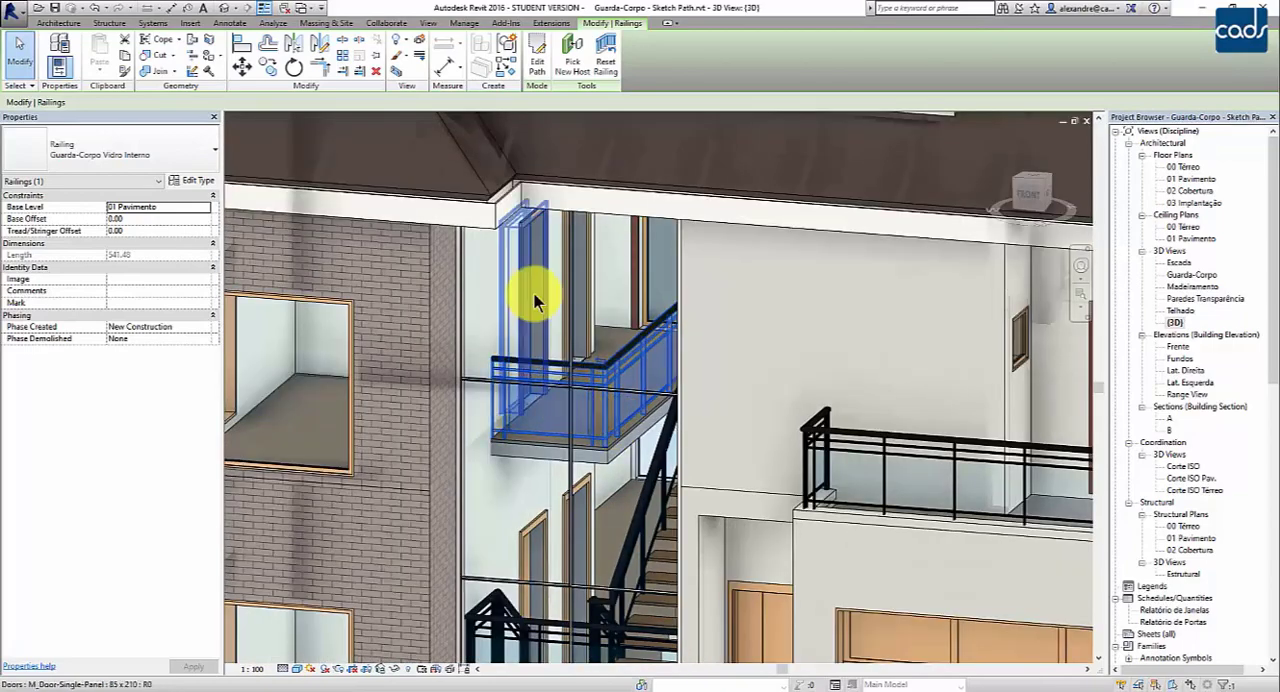
scroll(608, 357, down, 4)
scroll(714, 391, up, 3)
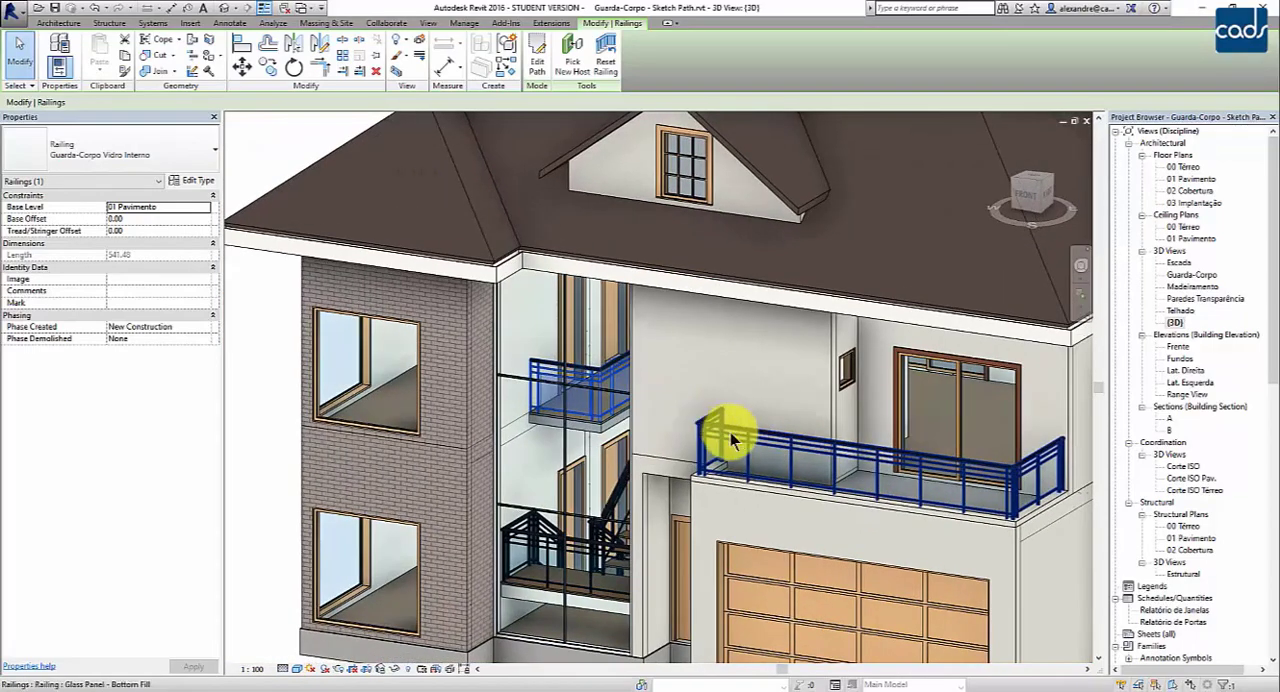
middle_drag(783, 450, 733, 434)
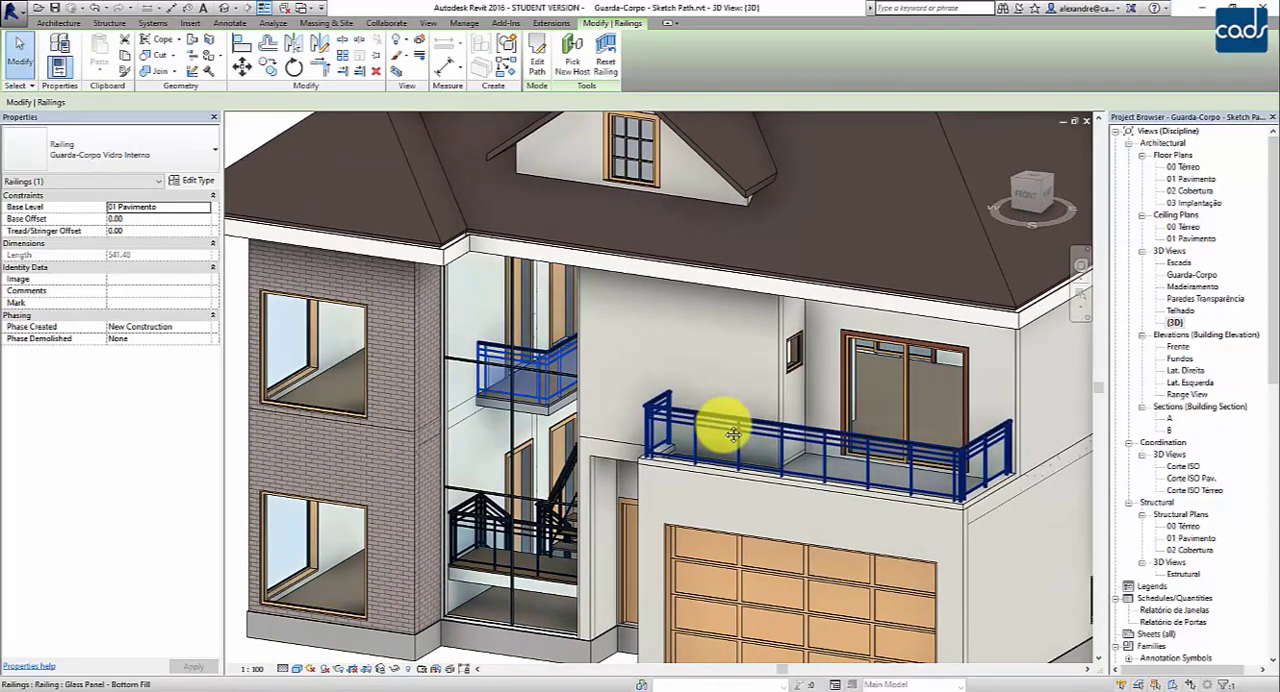